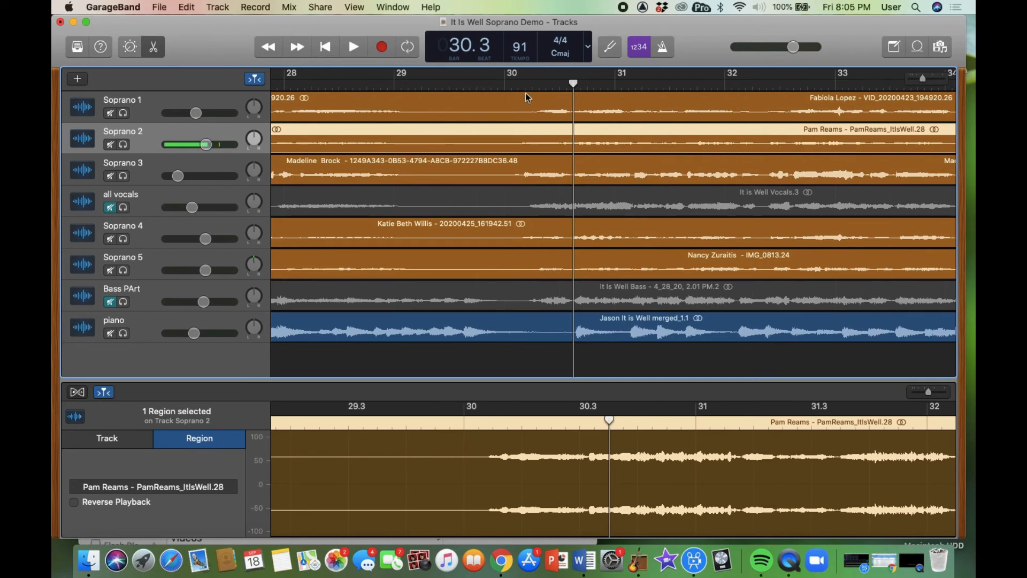
- Play the project from bar 30.1 and stop it
click(505, 84)
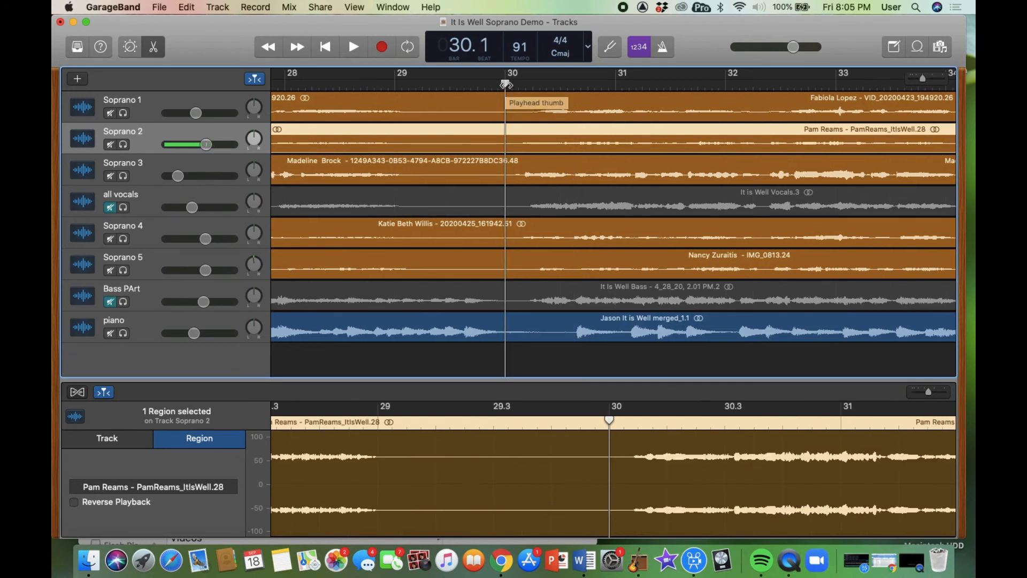
key(space)
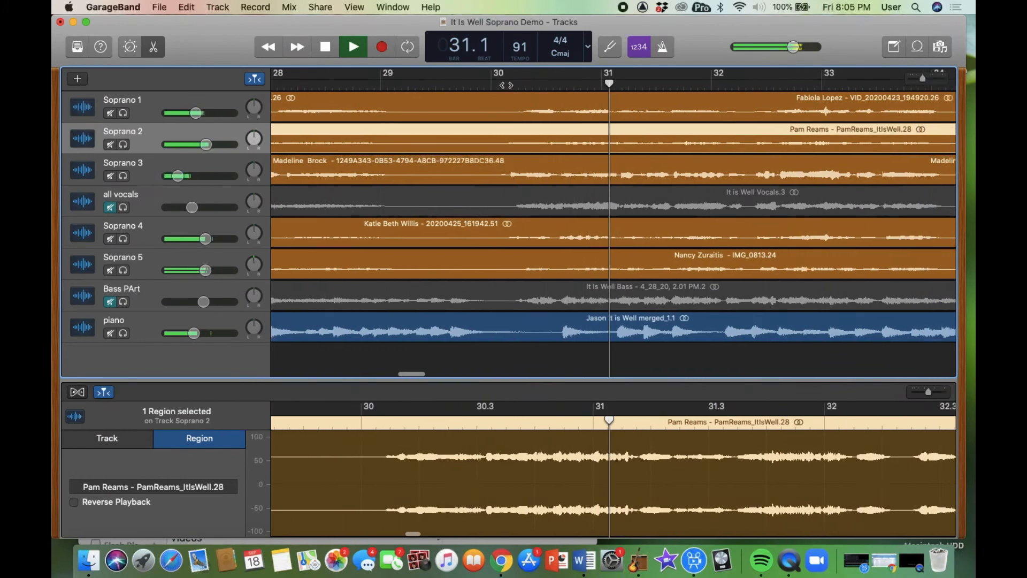
key(space)
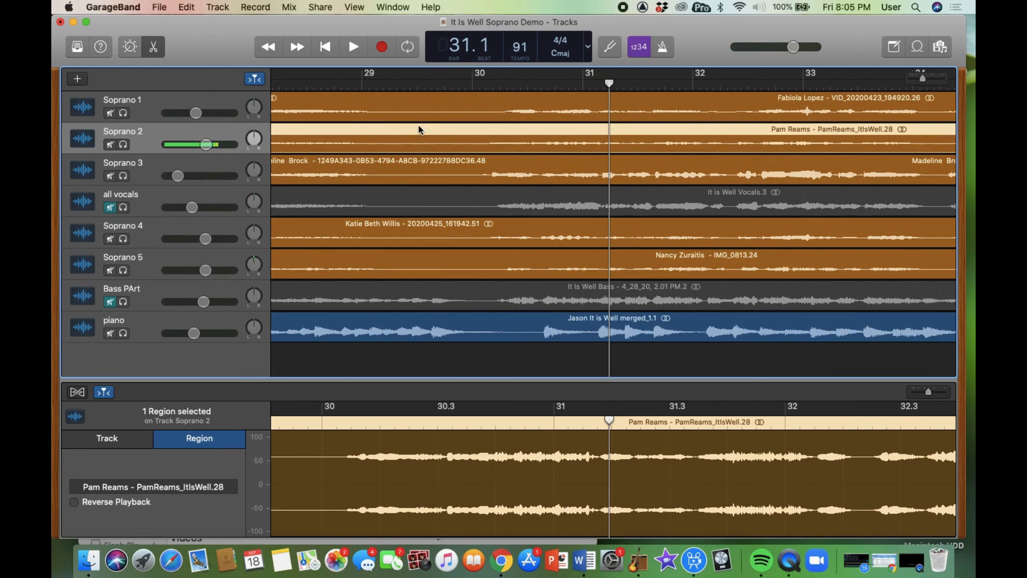
- Unmute all vocals and show 'It is Well Vocals.3' in the editor, playhead at bar 30.1
click(115, 207)
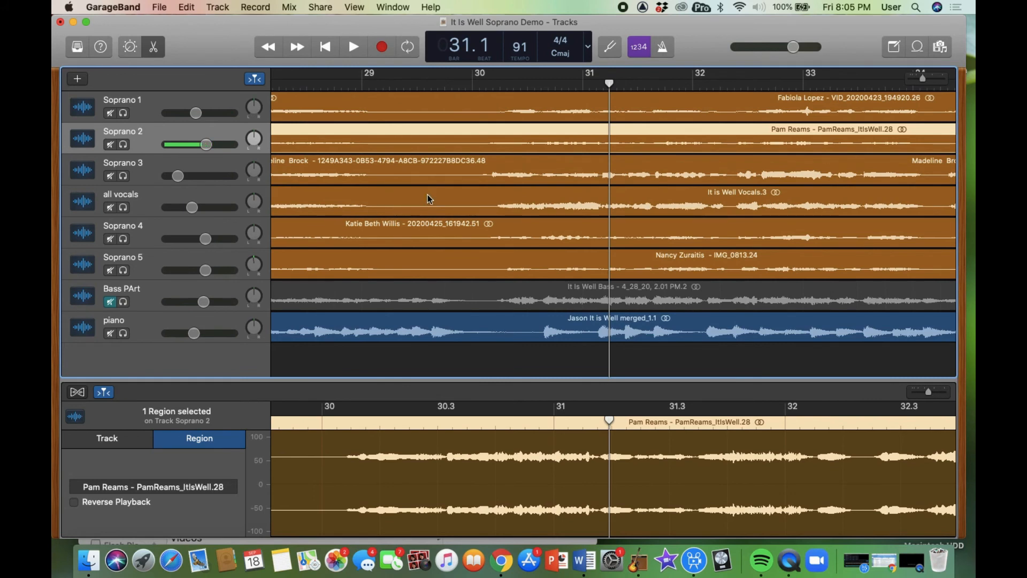
click(449, 197)
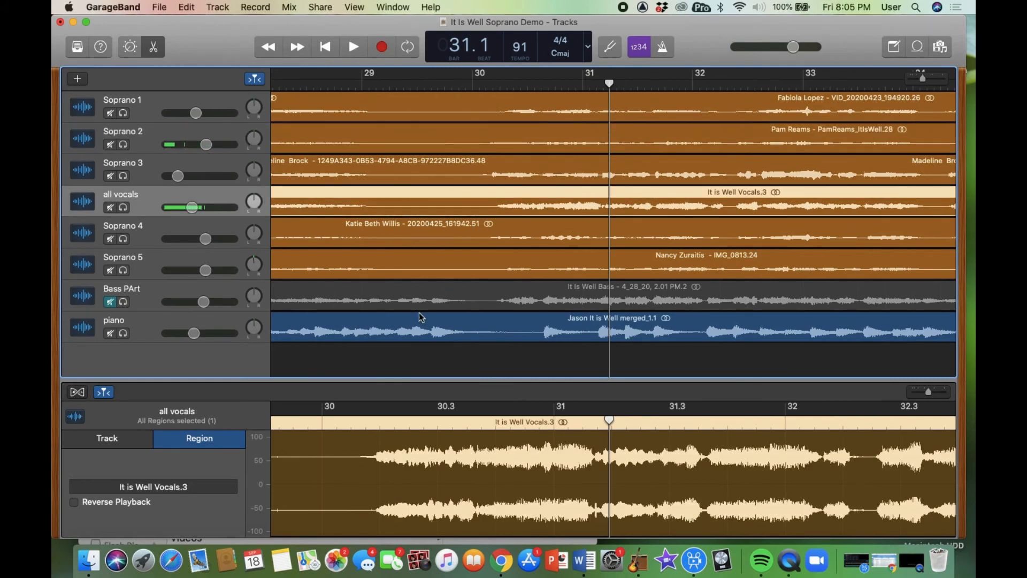
click(380, 421)
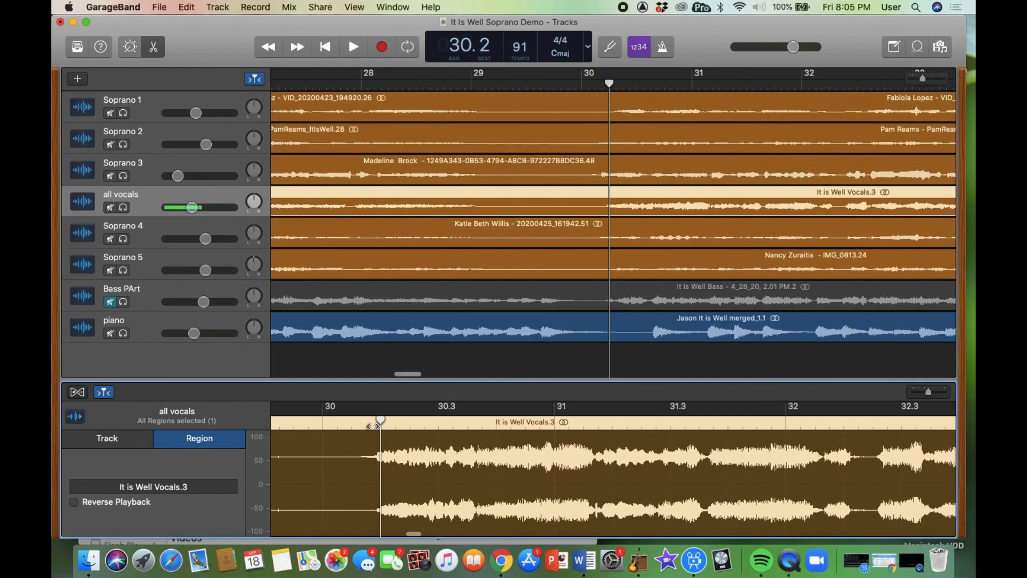
click(376, 422)
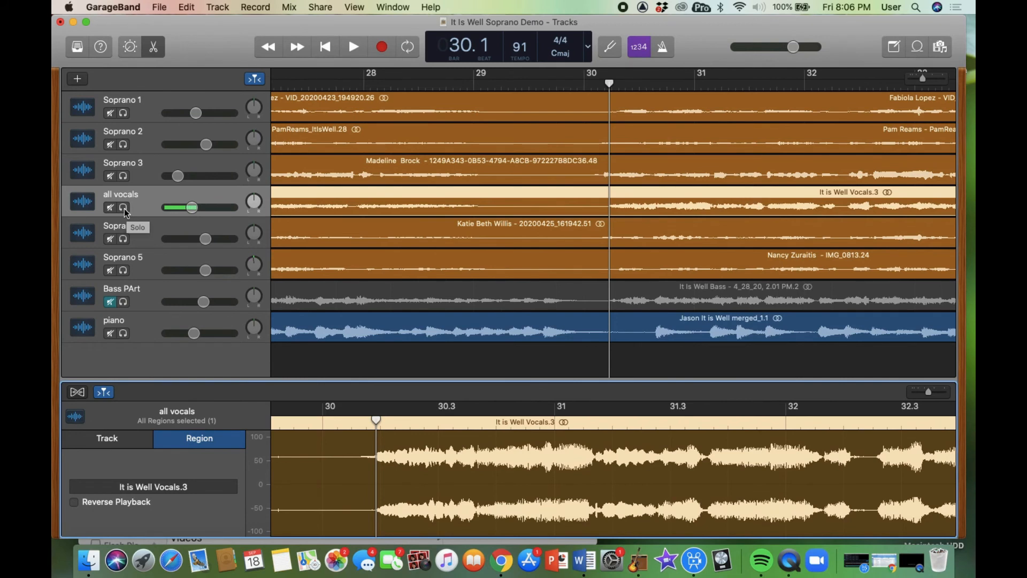
- Solo all vocals, audition Soprano 1 soloed with it, then unsolo Soprano 1
click(123, 208)
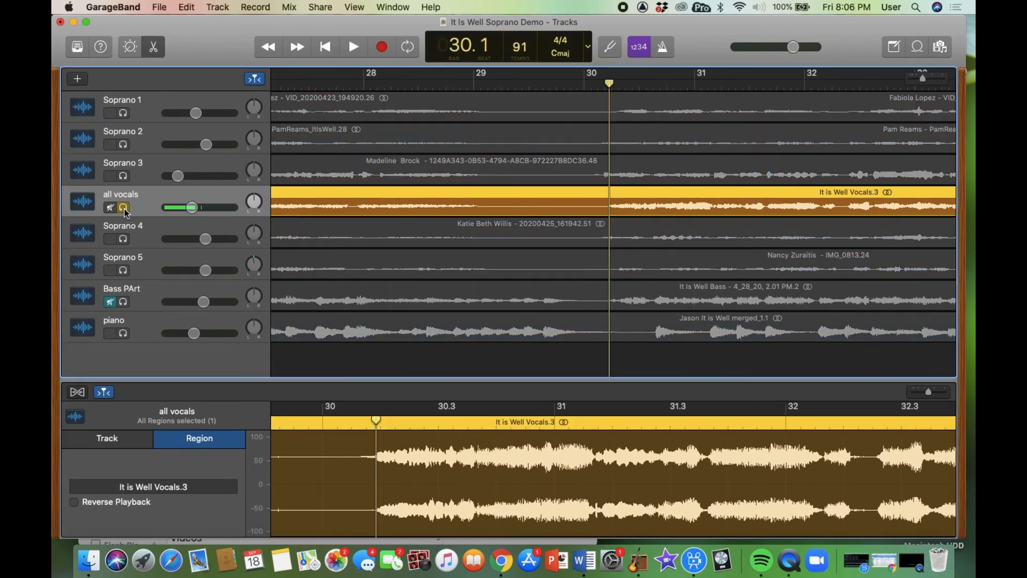
click(124, 114)
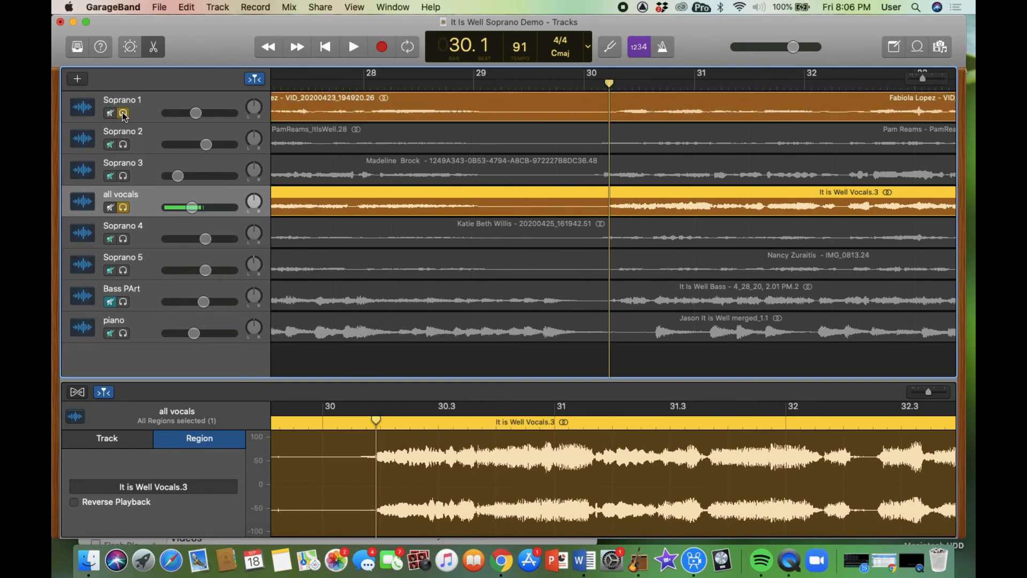
key(space)
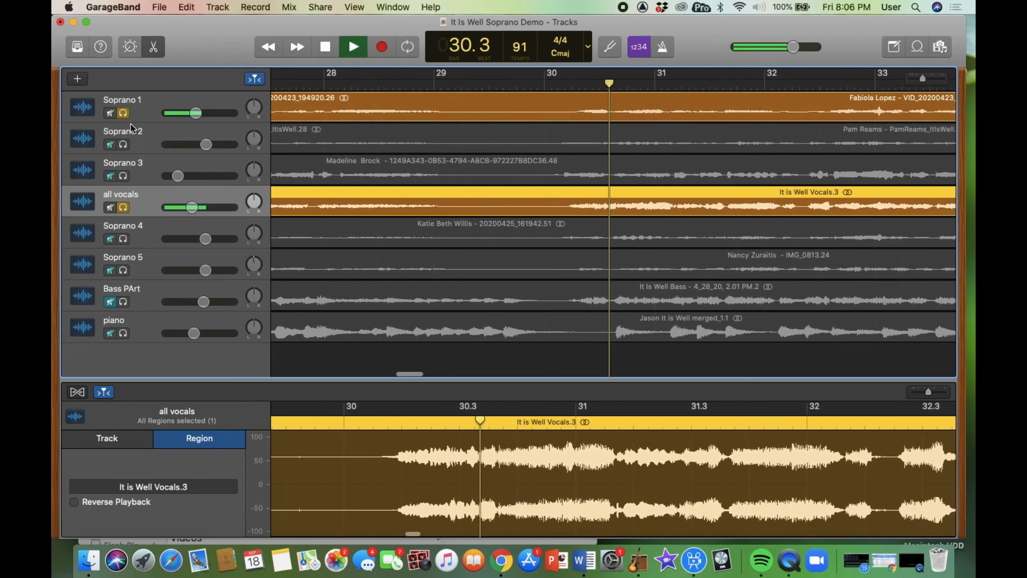
key(space)
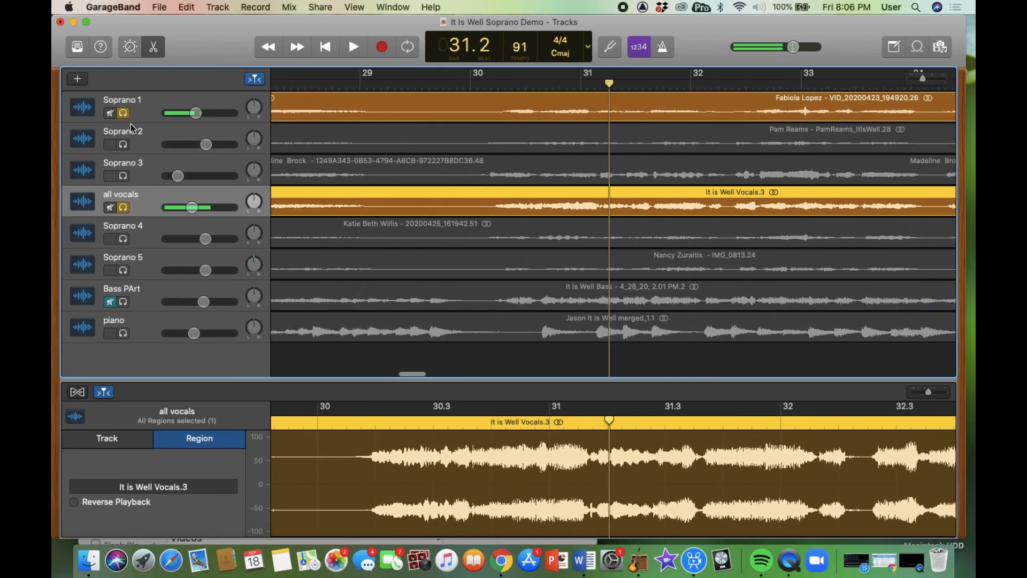
click(124, 114)
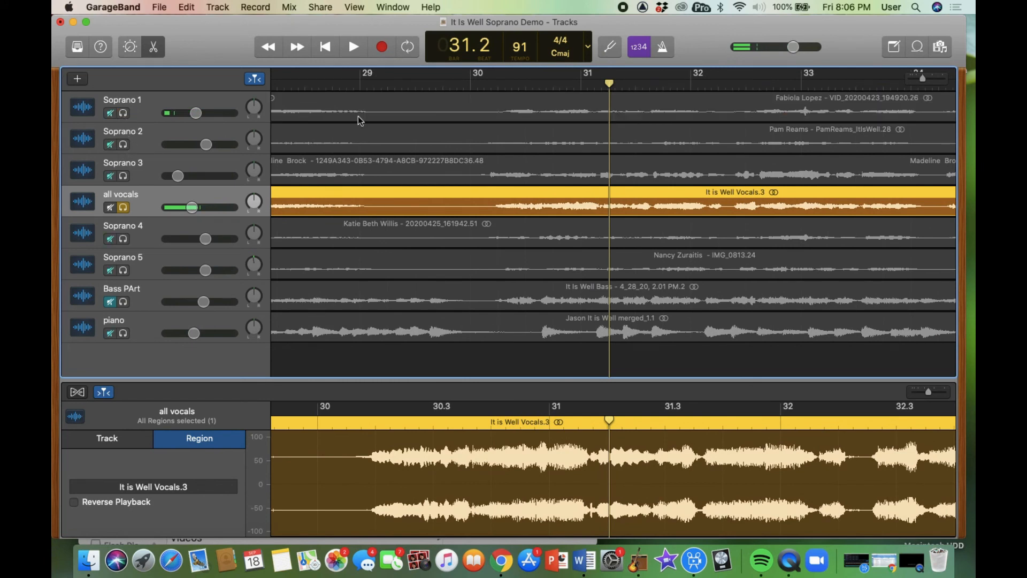
- Solo Soprano 2 and play it against the reference from bar 30.1
click(495, 85)
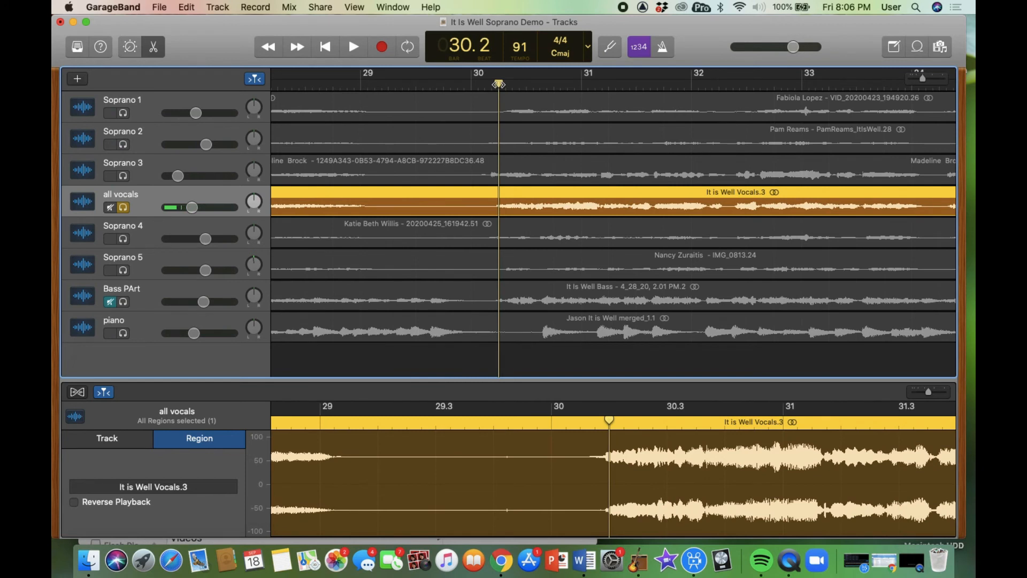
drag(498, 84, 491, 84)
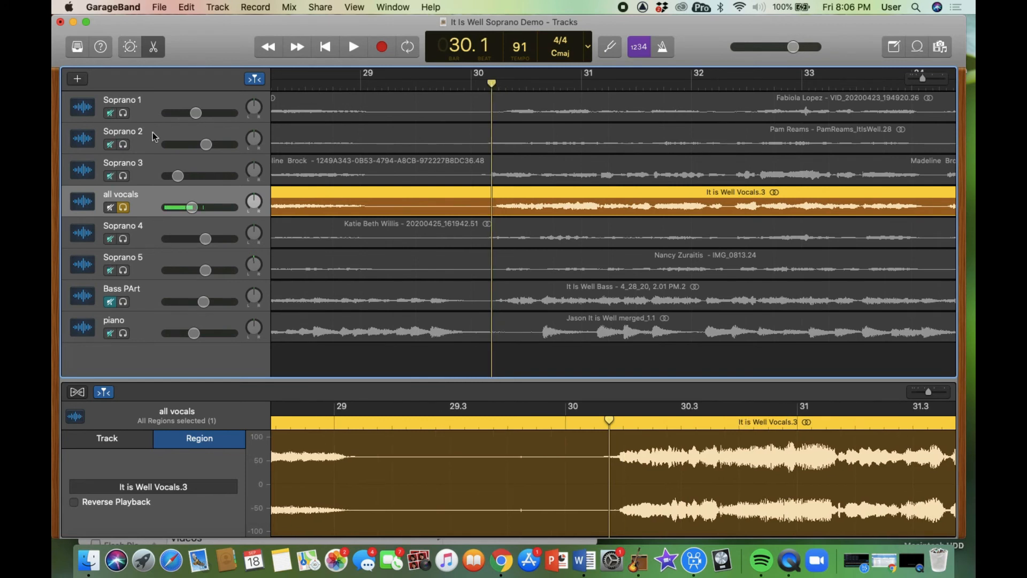
click(123, 145)
key(space)
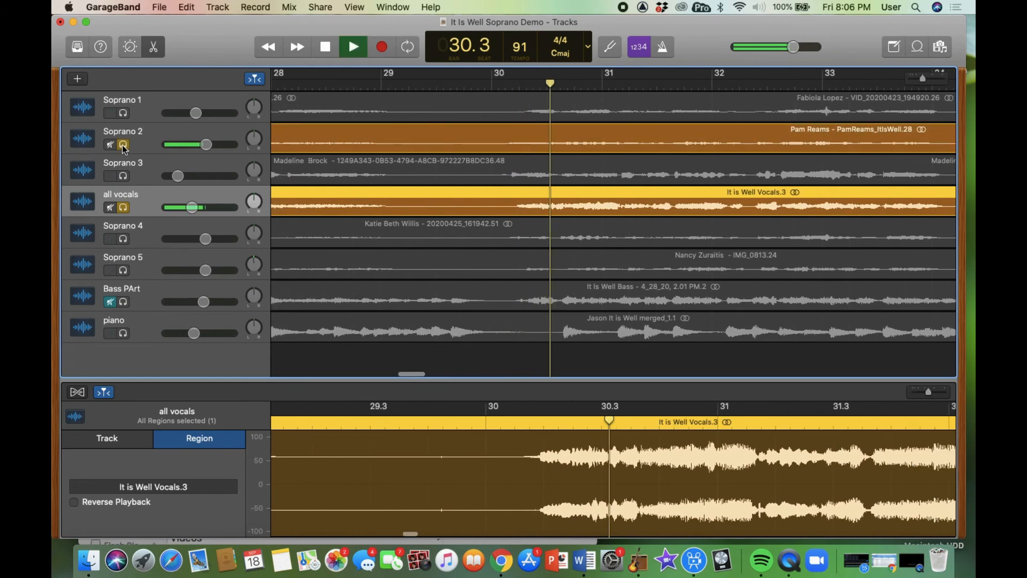
key(space)
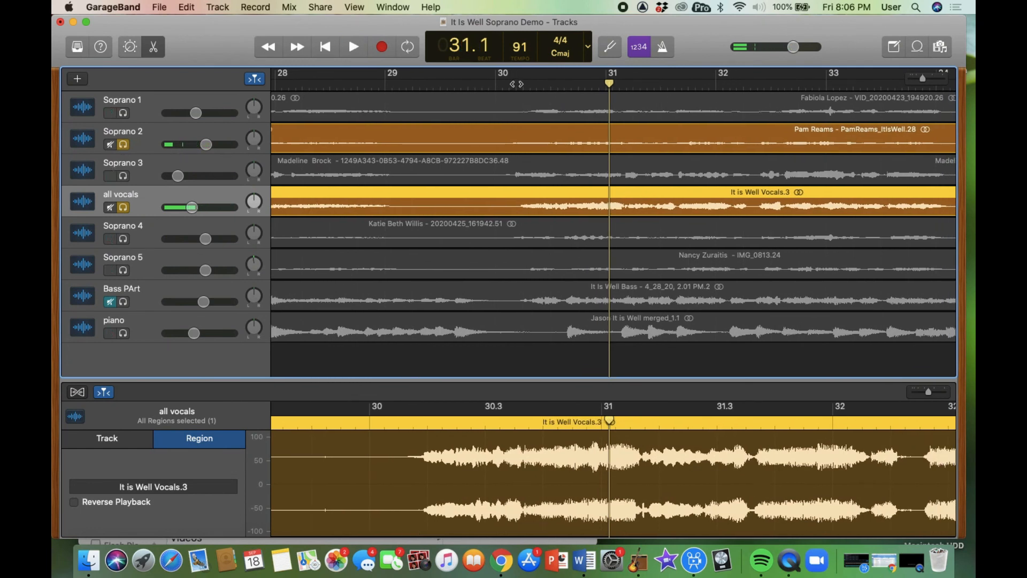
- Select the Soprano 2 region in the editor with the playhead at bar 30.1
click(371, 133)
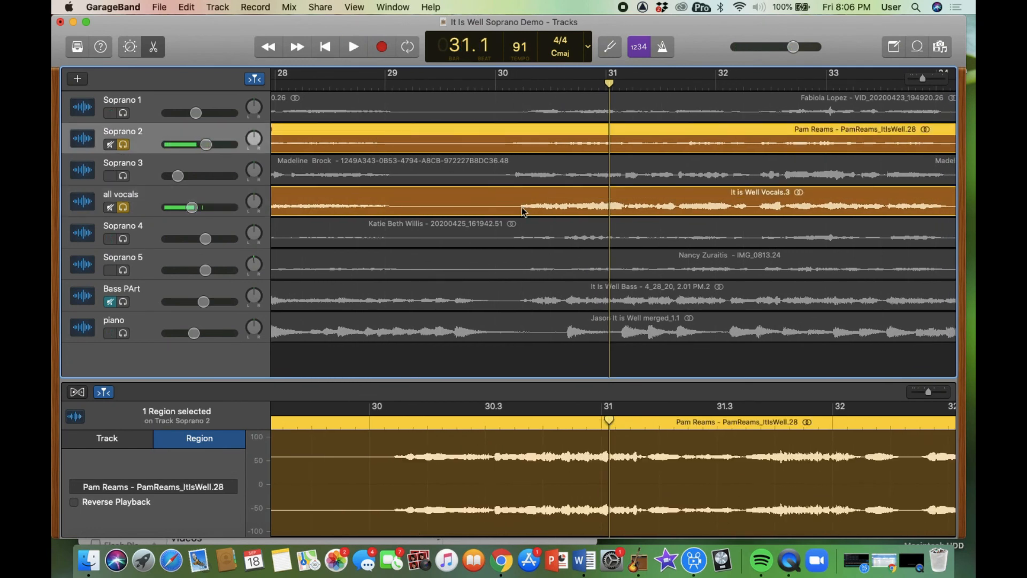
click(524, 83)
click(559, 191)
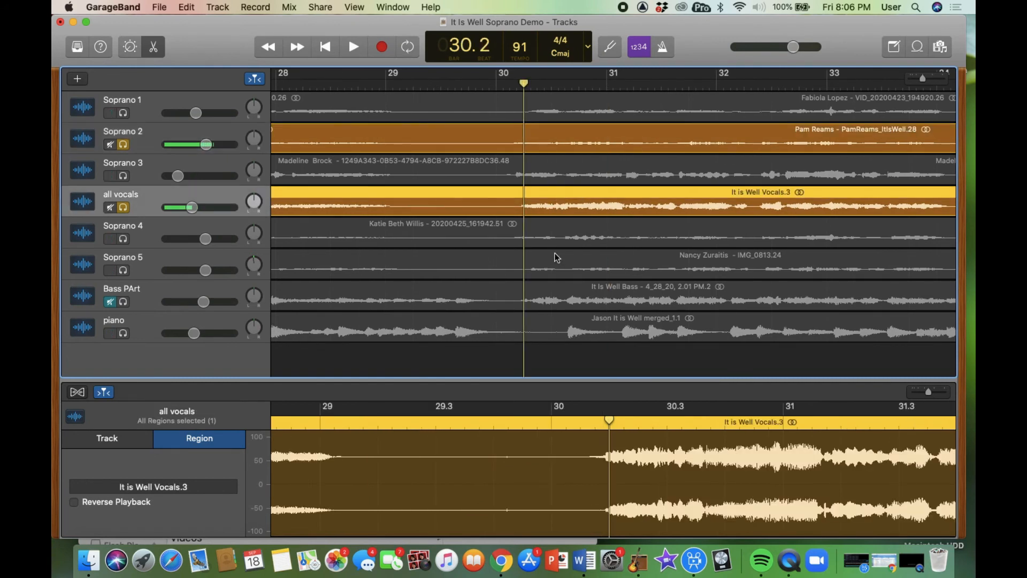
drag(608, 420, 602, 422)
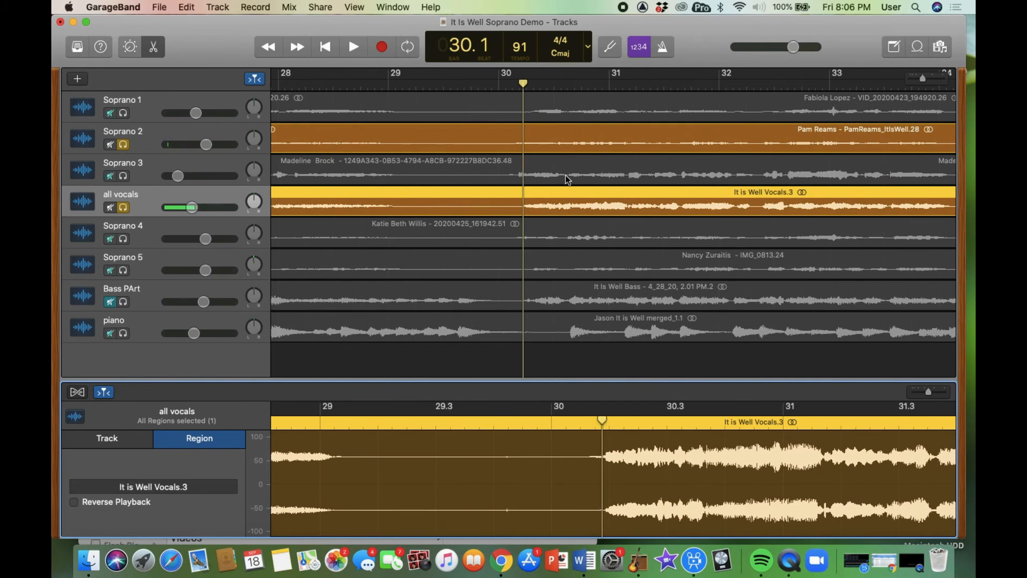
click(552, 128)
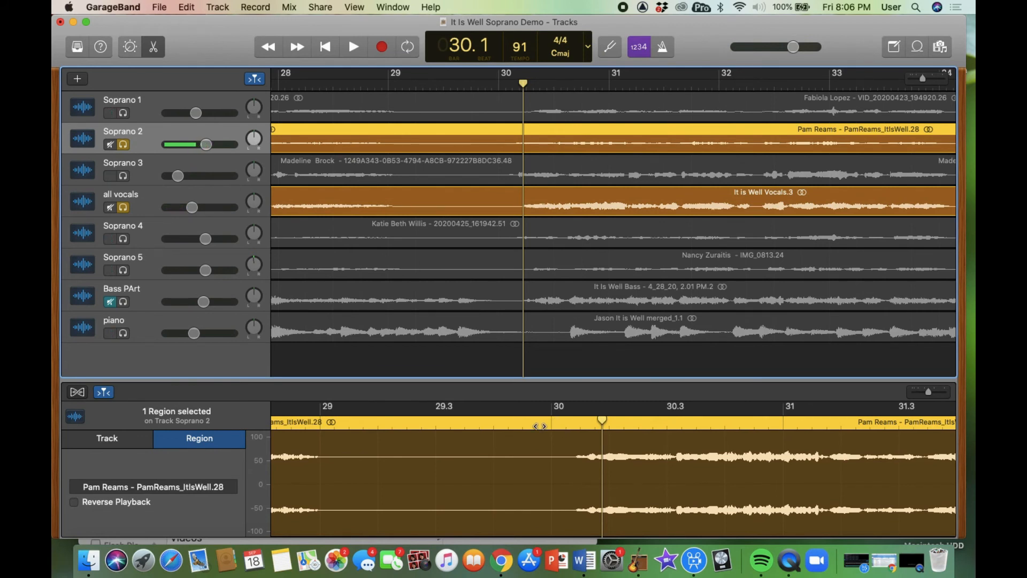
- Split the Soprano 2 region at bar 29.4 using Edit > Split Regions at Playhead
click(540, 426)
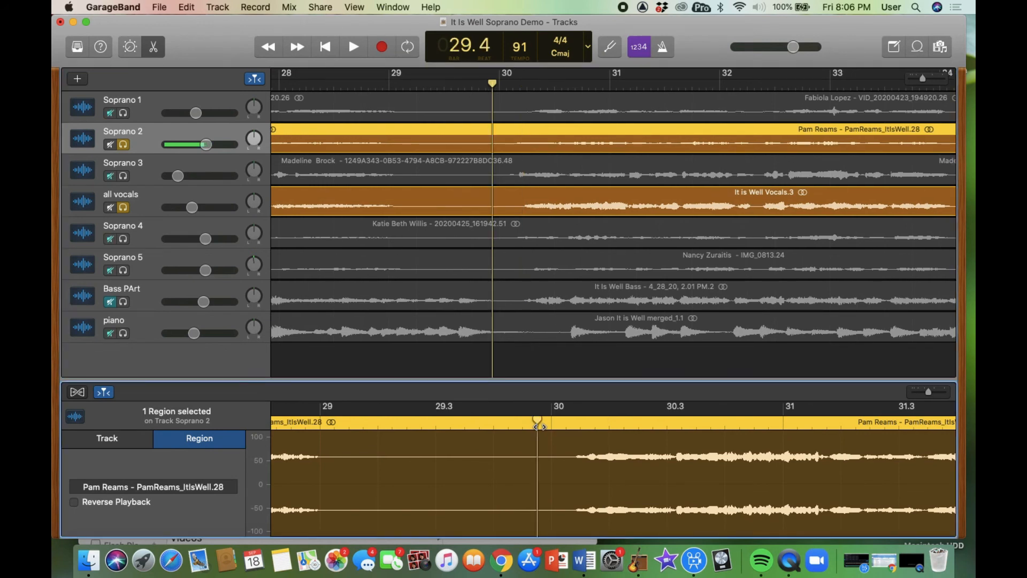
click(187, 8)
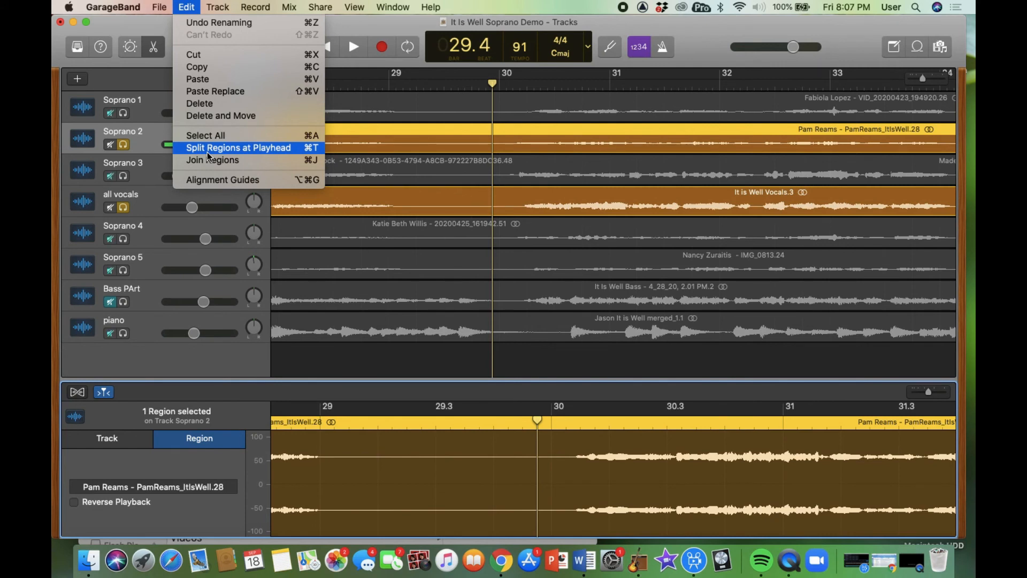
click(208, 152)
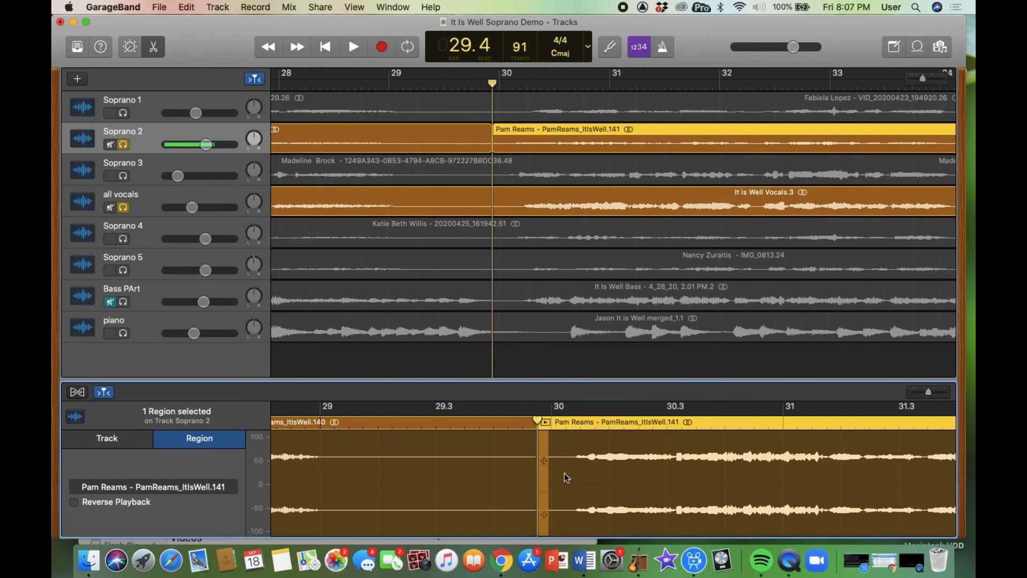
- Scroll through the right-hand Soprano 2 region and set the playhead at bar 32.2
scroll(565, 474, right, 6)
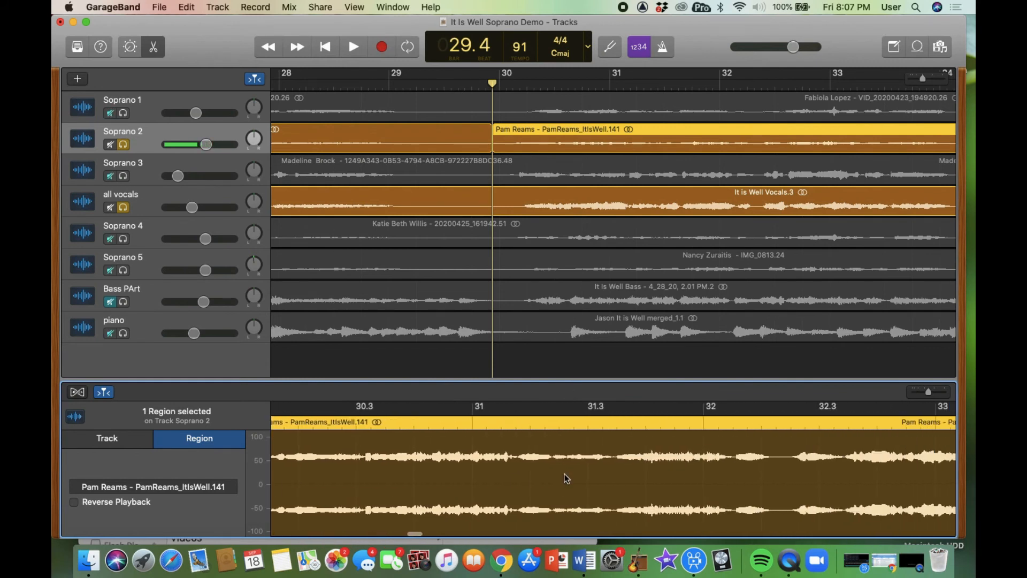
scroll(566, 478, left, 3)
scroll(567, 478, right, 3)
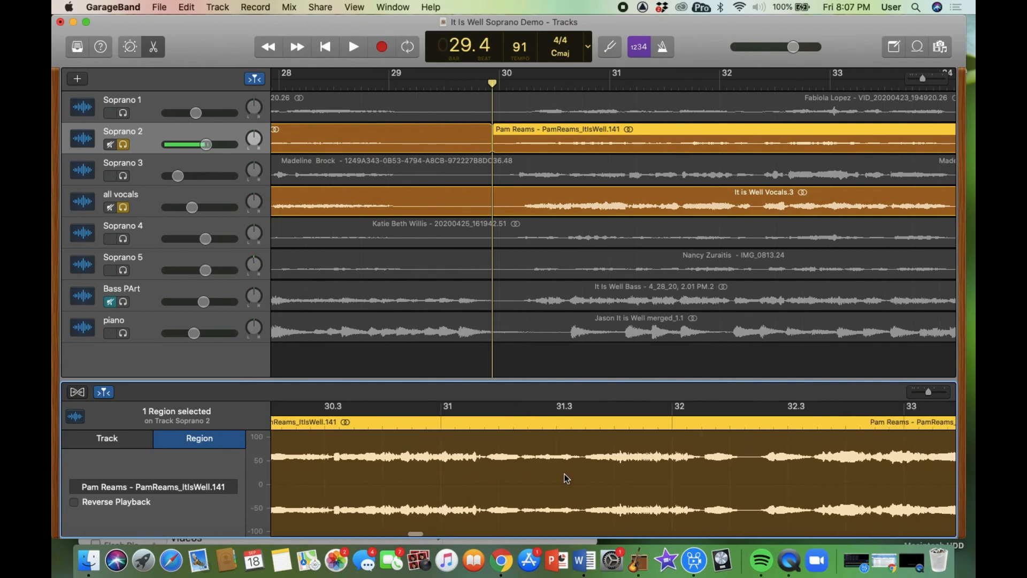
scroll(567, 478, right, 2)
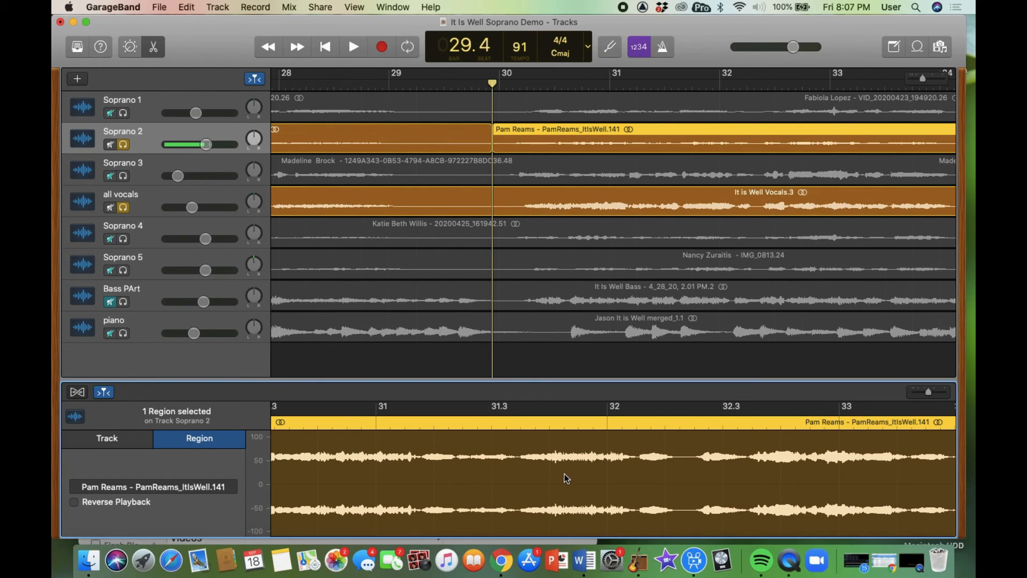
click(679, 426)
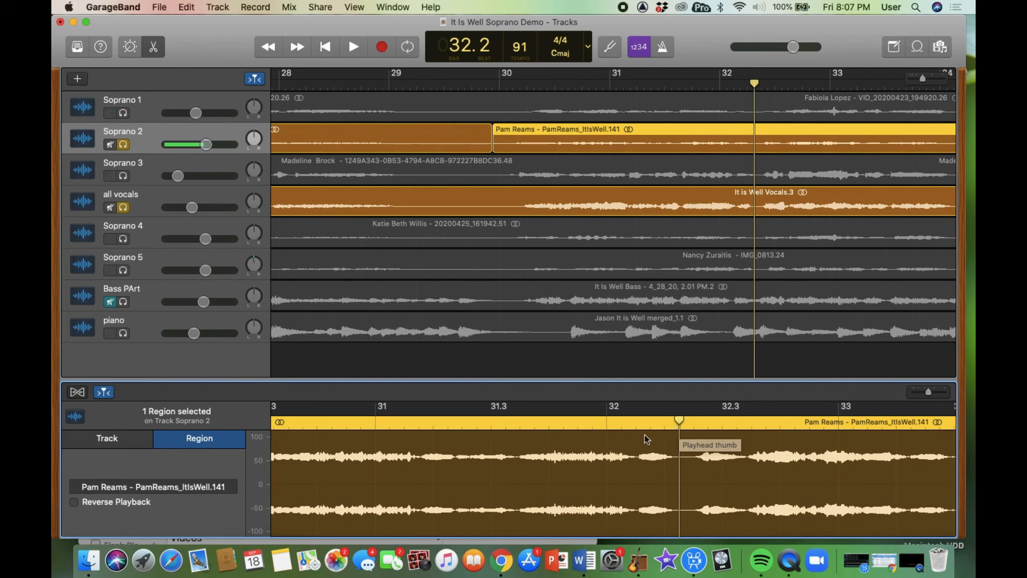
scroll(575, 471, left, 10)
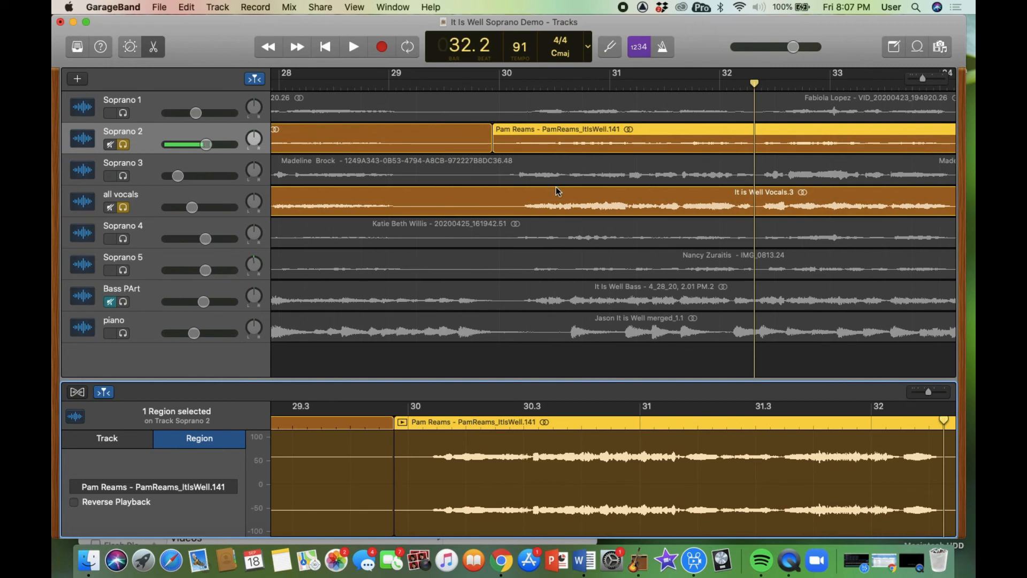
- Select the 'It is Well Vocals.3' reference region with the playhead at bar 30.1
click(522, 84)
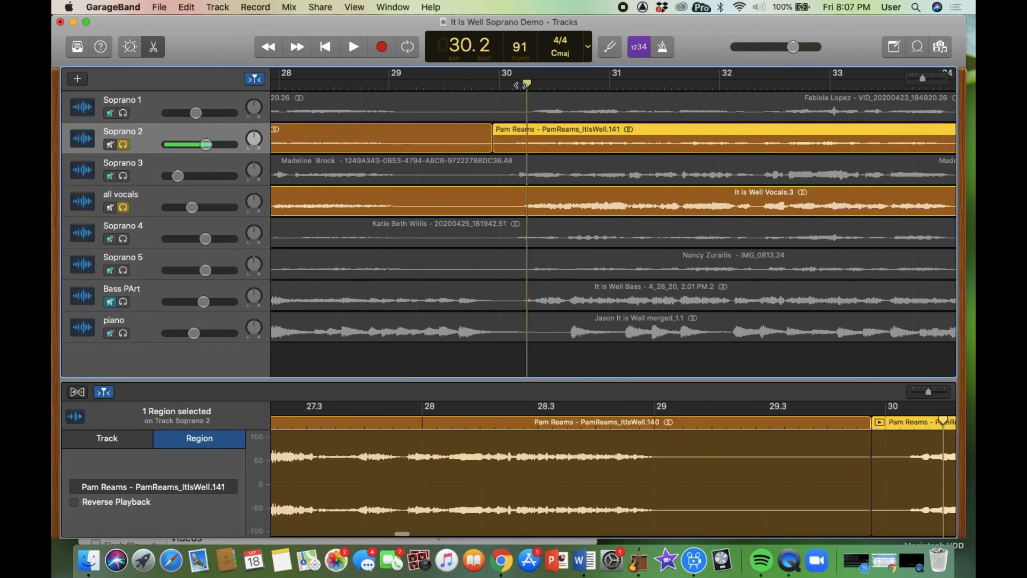
click(541, 197)
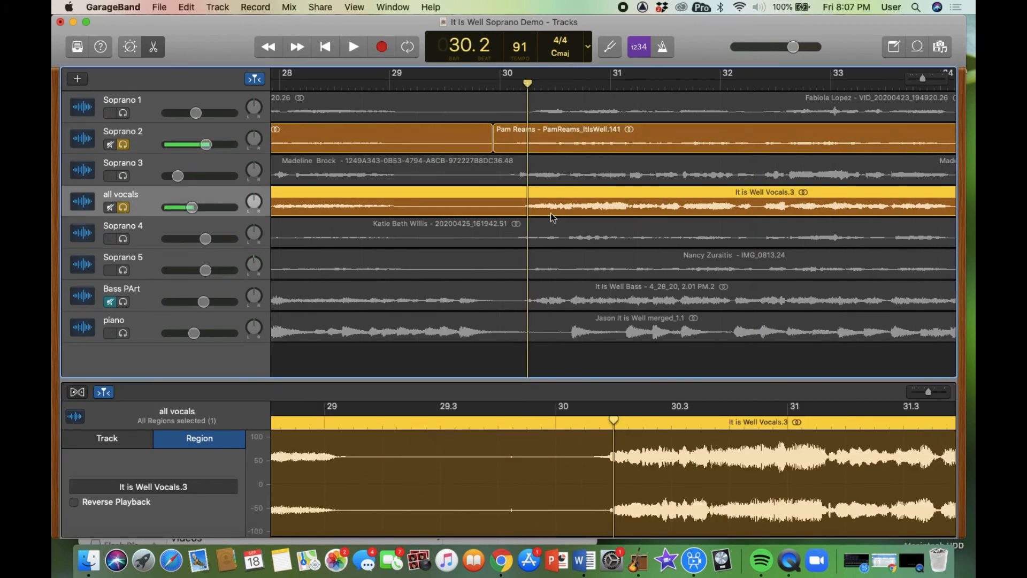
drag(613, 420, 606, 420)
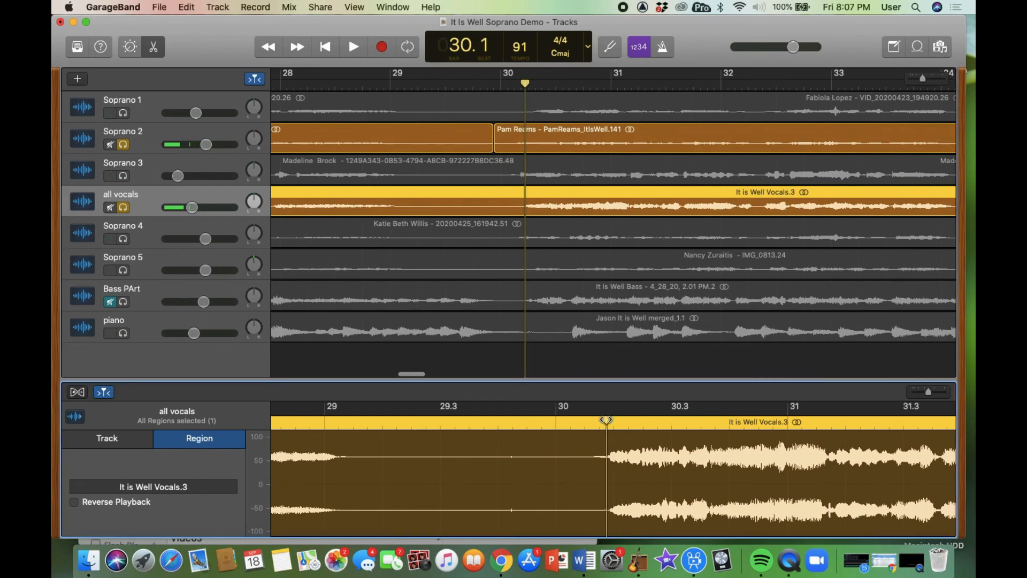
- Play the all vocals reference from around bar 31
scroll(715, 472, right, 5)
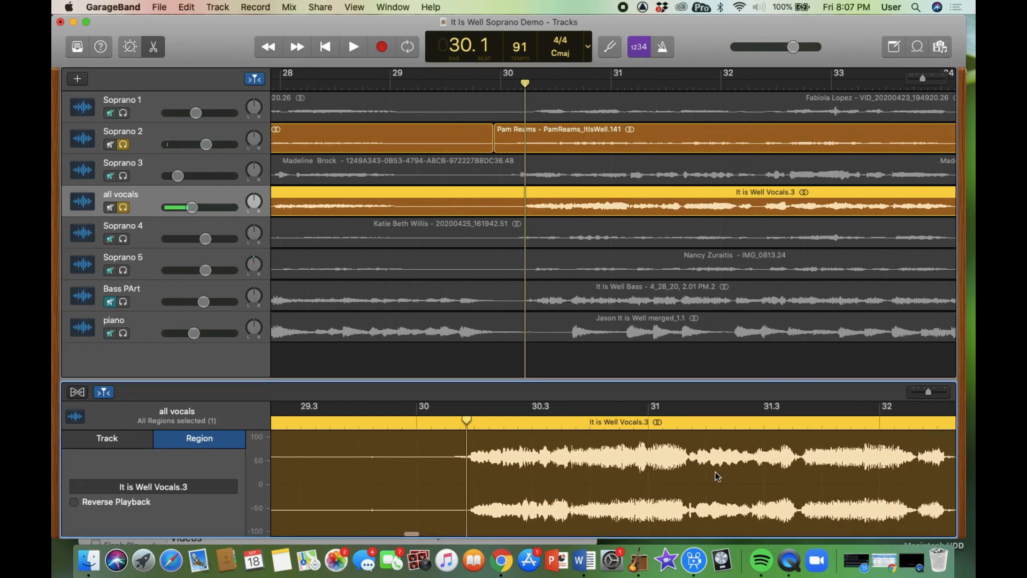
click(684, 425)
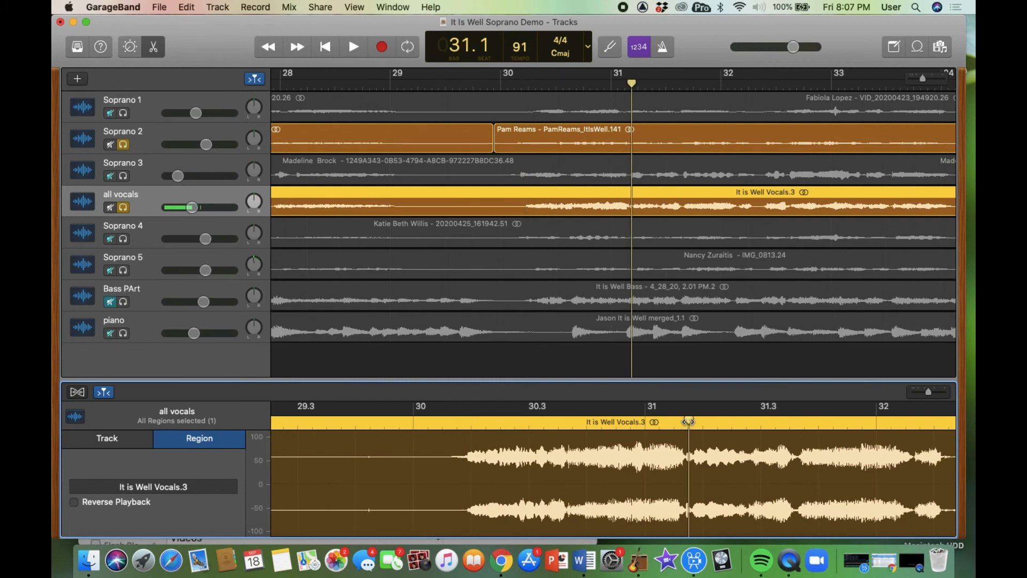
click(683, 422)
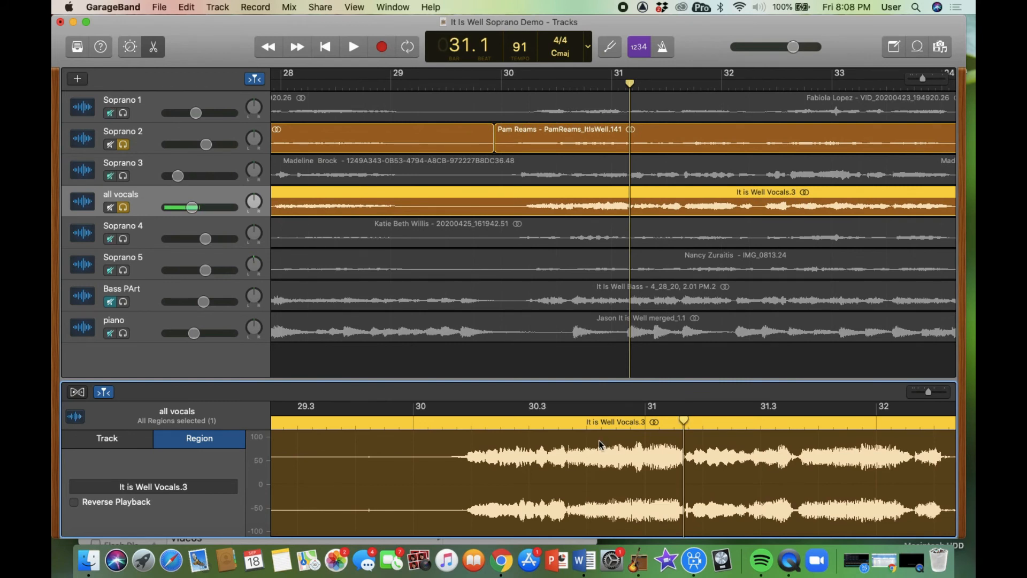
key(space)
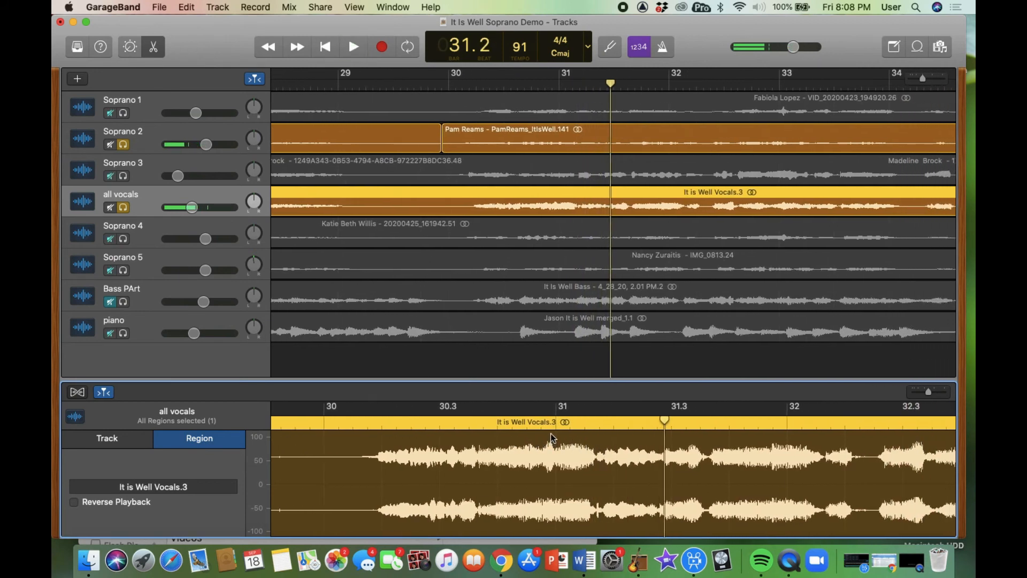
click(553, 426)
key(space)
key(space)
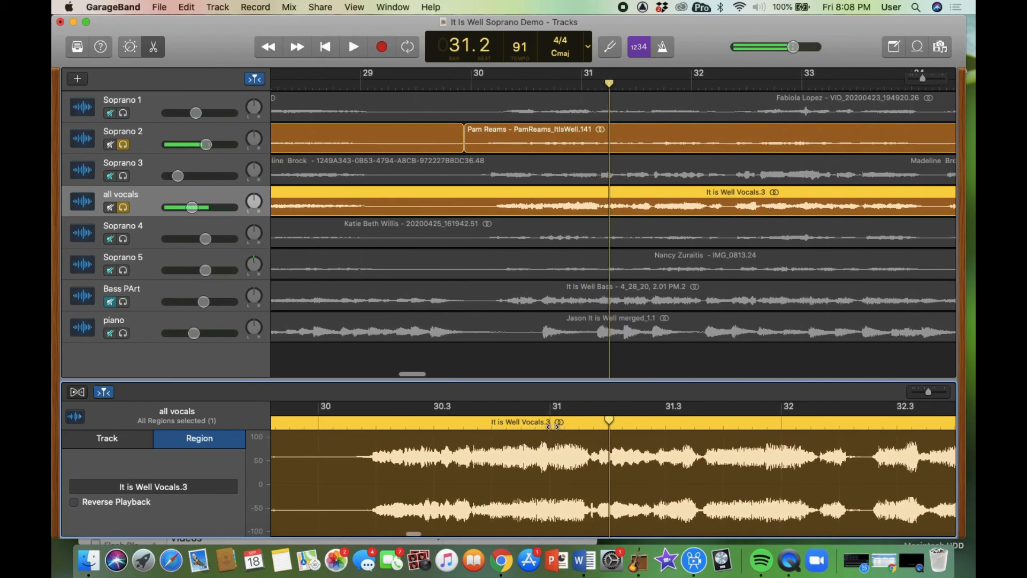
key(space)
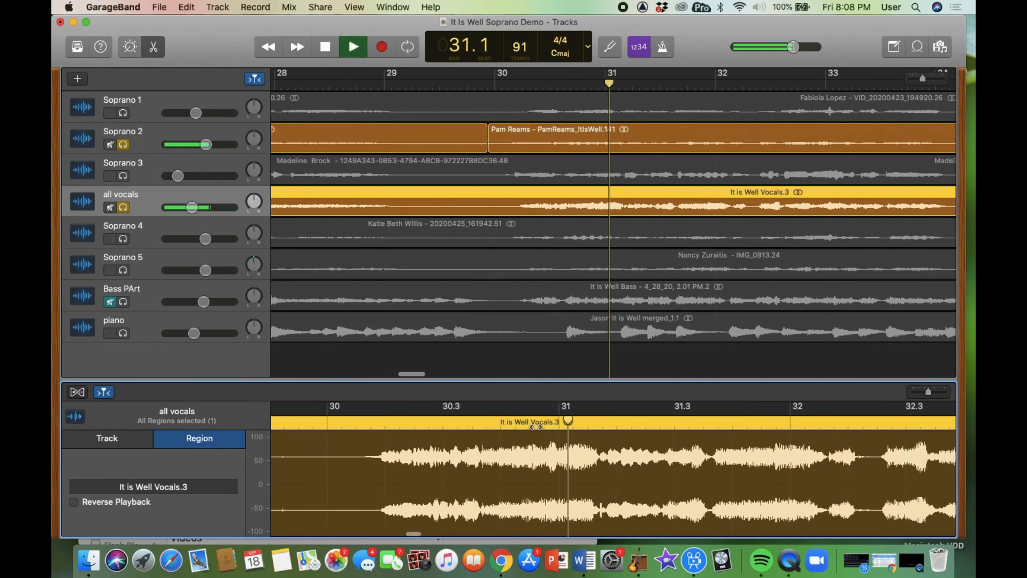
key(space)
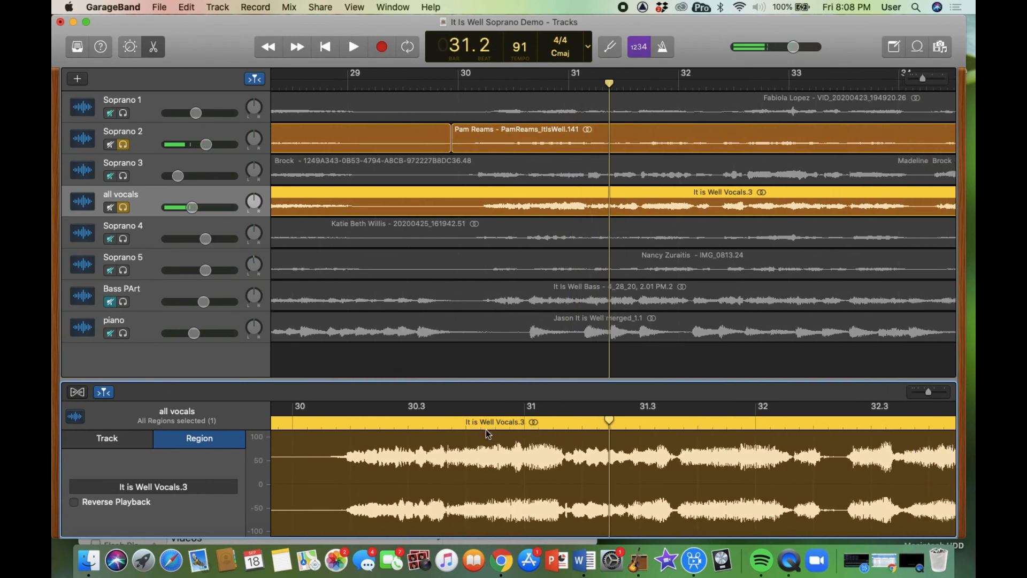
- Audition short snippets of the reference from just before bar 30.3
click(495, 426)
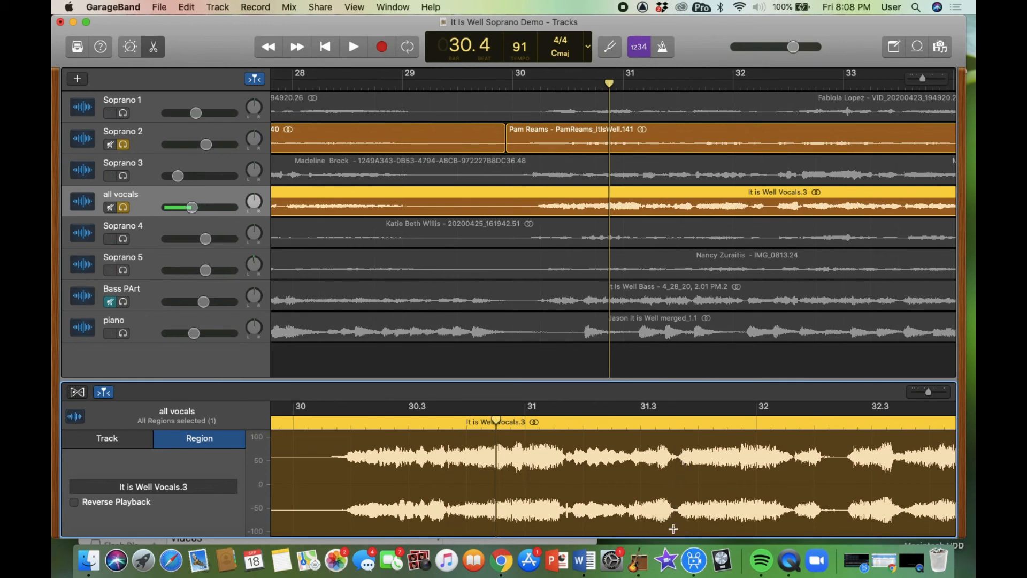
click(470, 426)
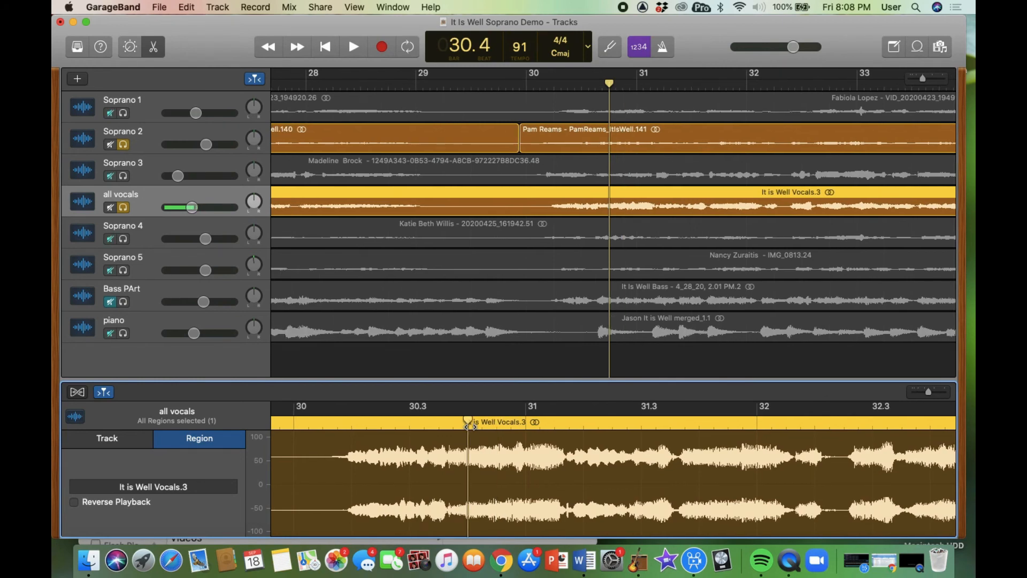
key(space)
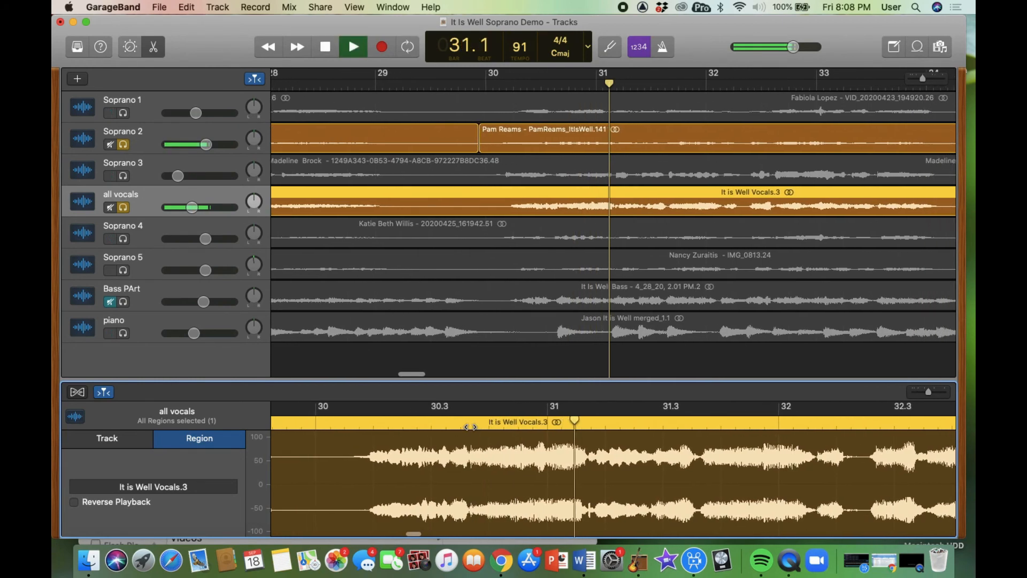
key(space)
click(452, 424)
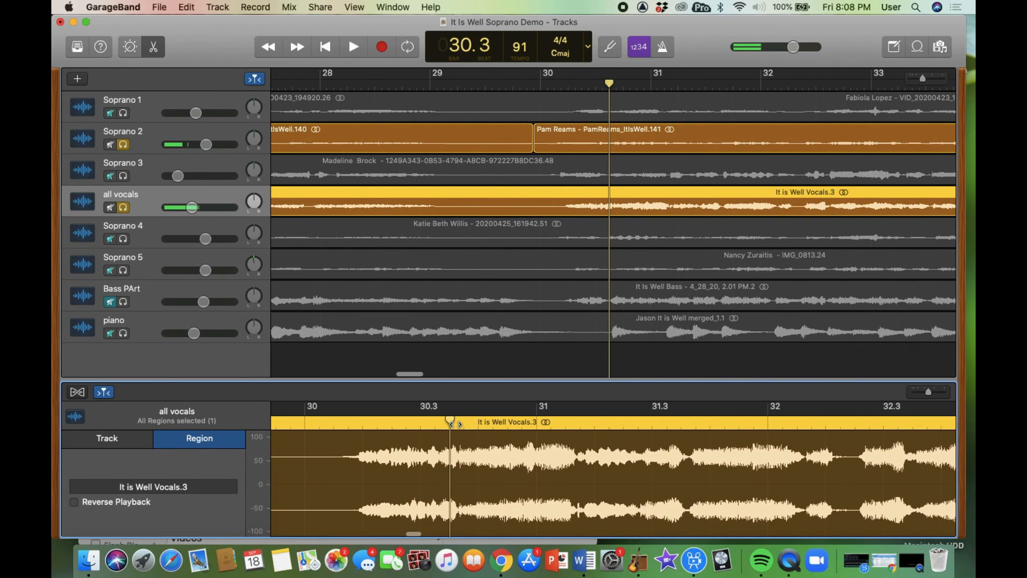
key(space)
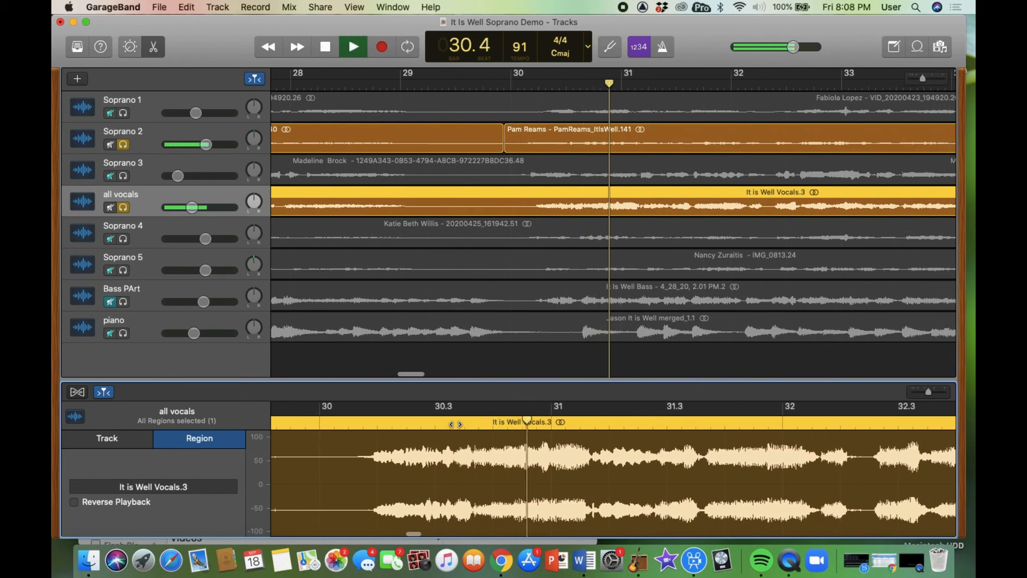
key(space)
click(455, 425)
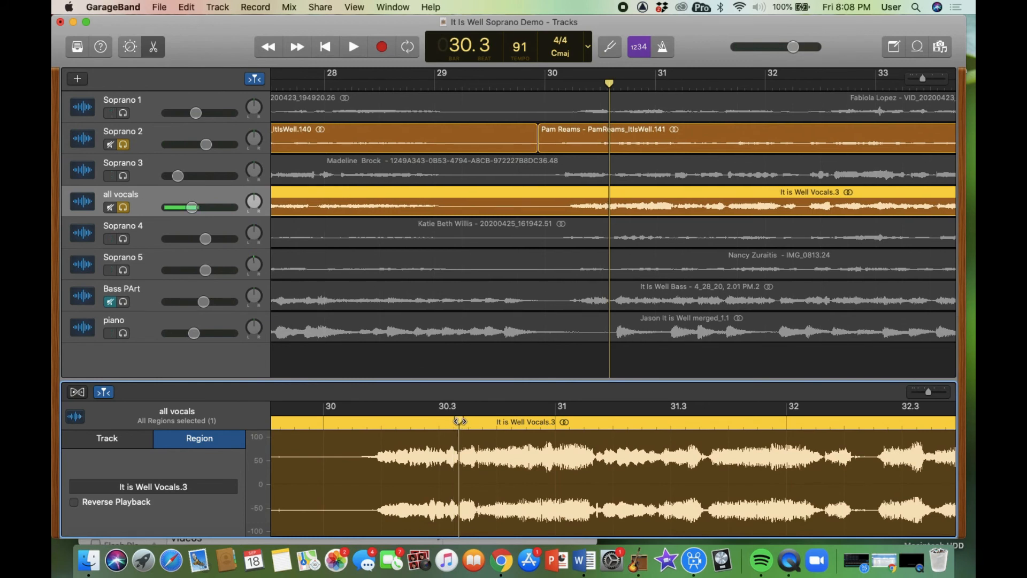
key(space)
key(space)
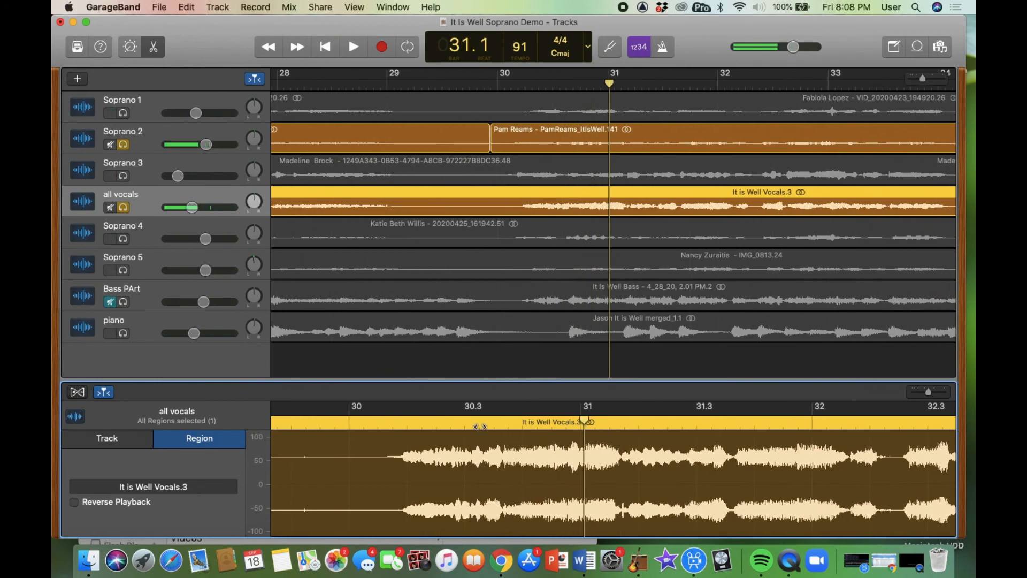
click(482, 427)
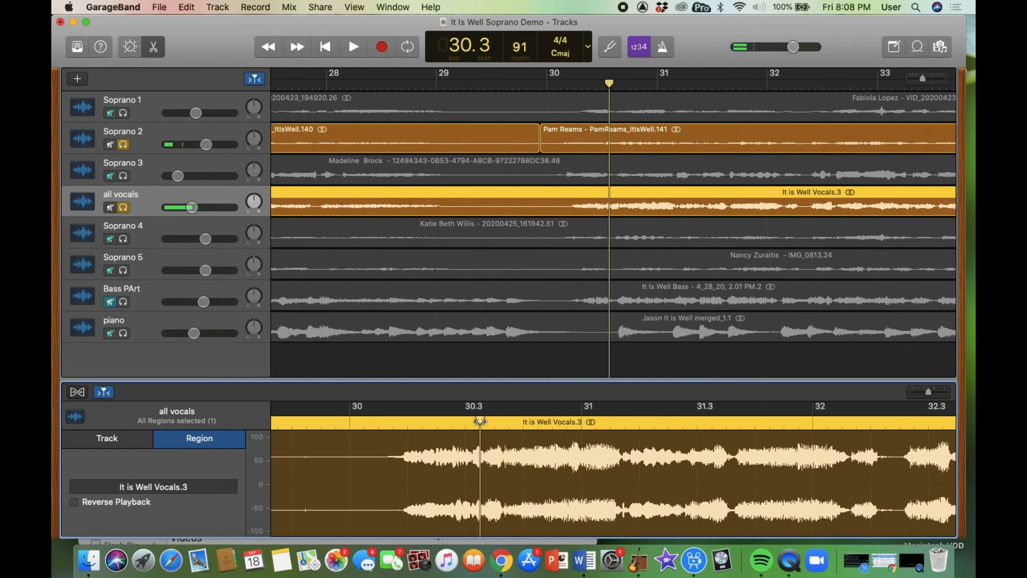
click(485, 422)
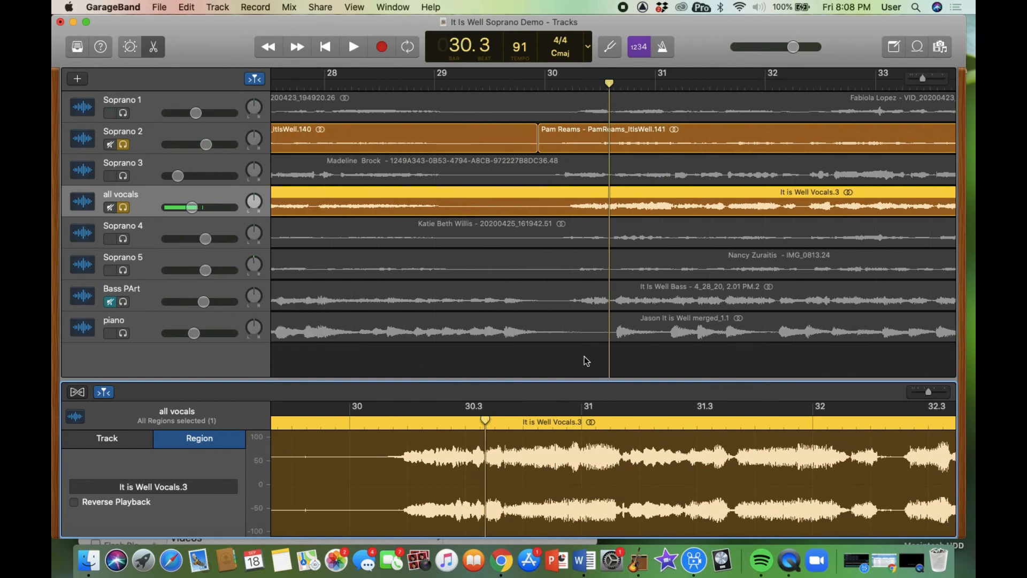
click(587, 130)
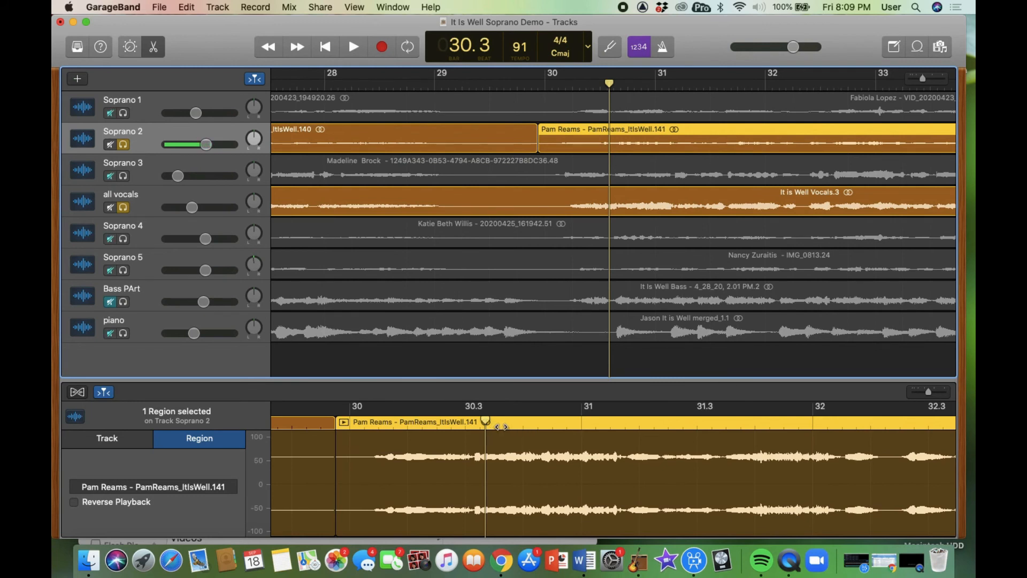
- Split Soprano 2's later region near bar 30.3 with Cmd+T and shift the left piece slightly later
click(498, 426)
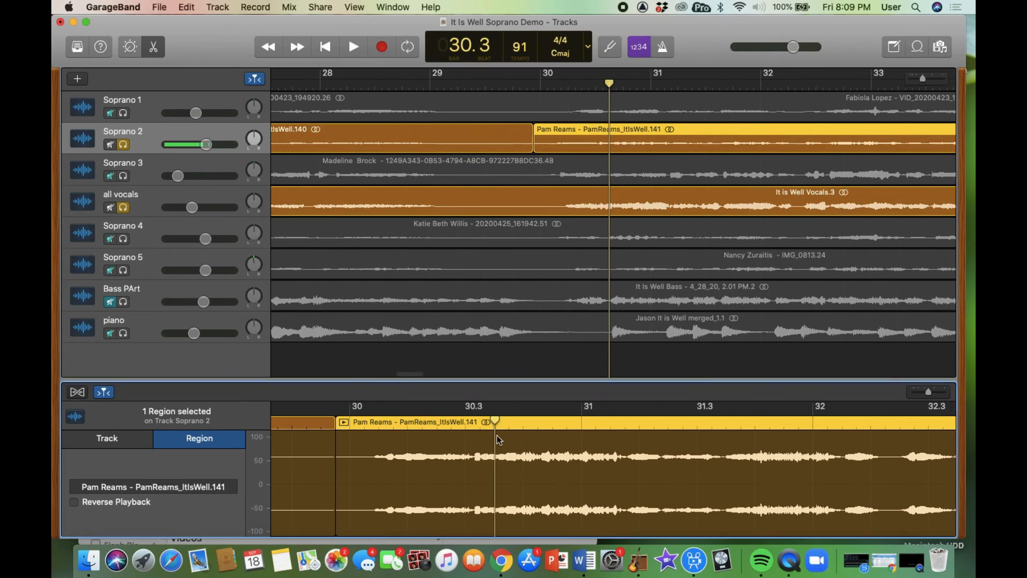
key(super+t)
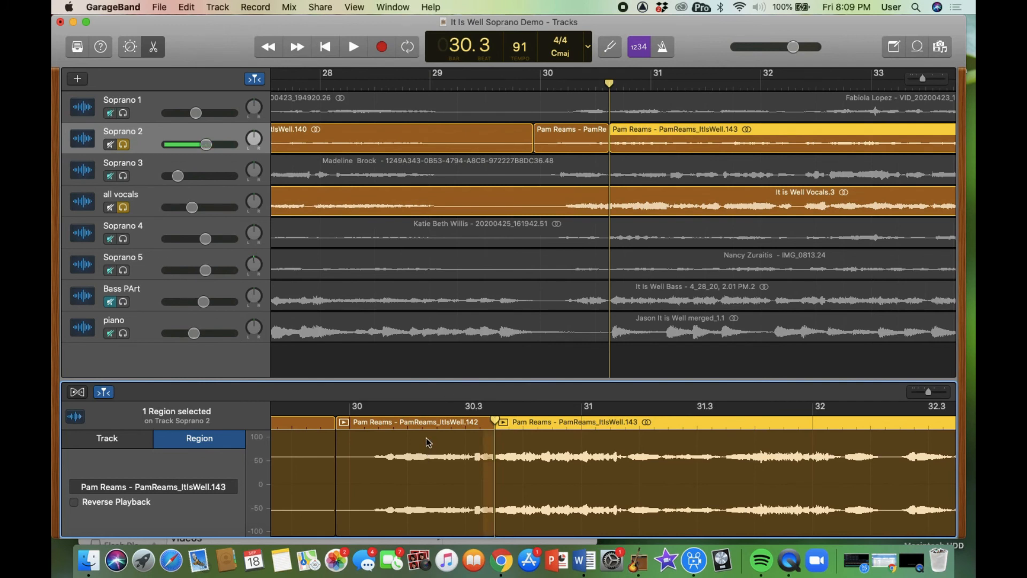
drag(426, 438, 445, 439)
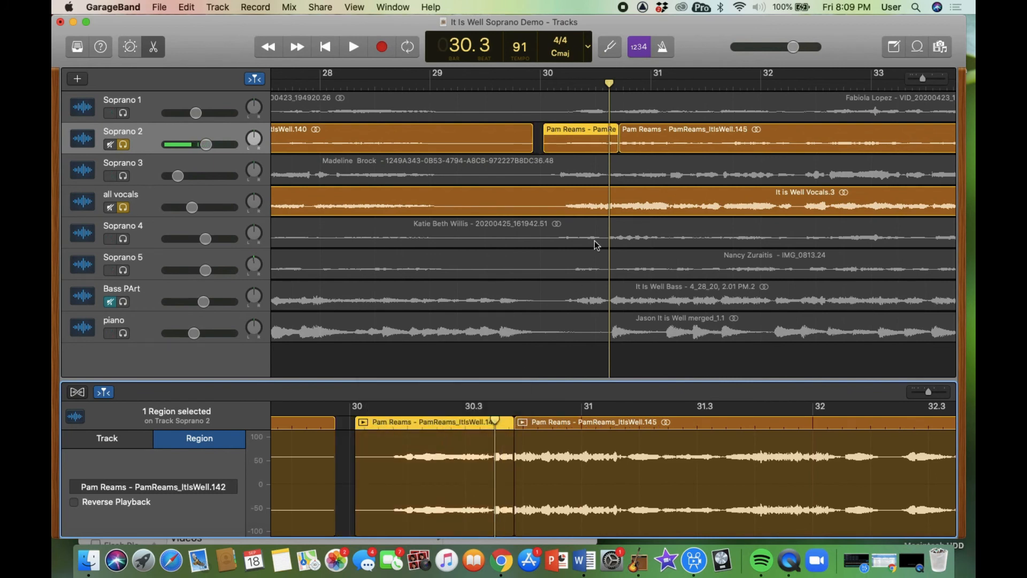
- Play the edited section from before the split to check the alignment
click(534, 84)
key(space)
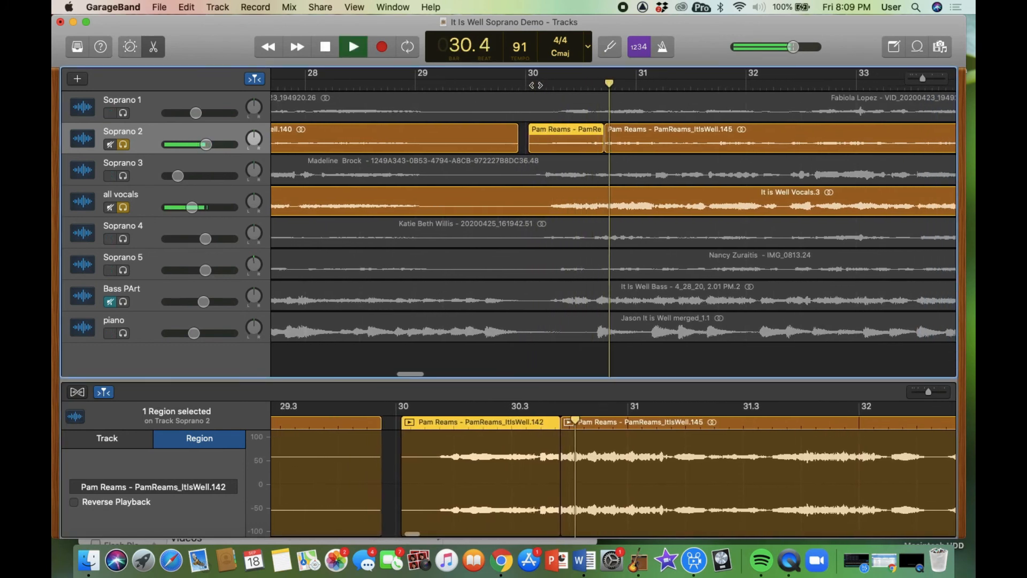
key(space)
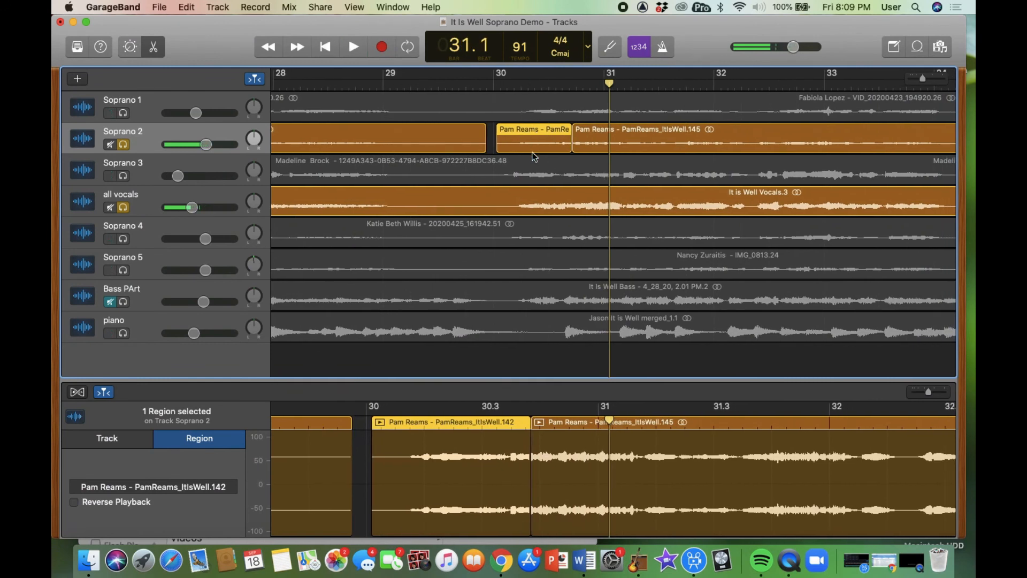
- Move the solo from Soprano 2 to Soprano 3, play from bar 30.1, and select its region
click(121, 145)
click(124, 177)
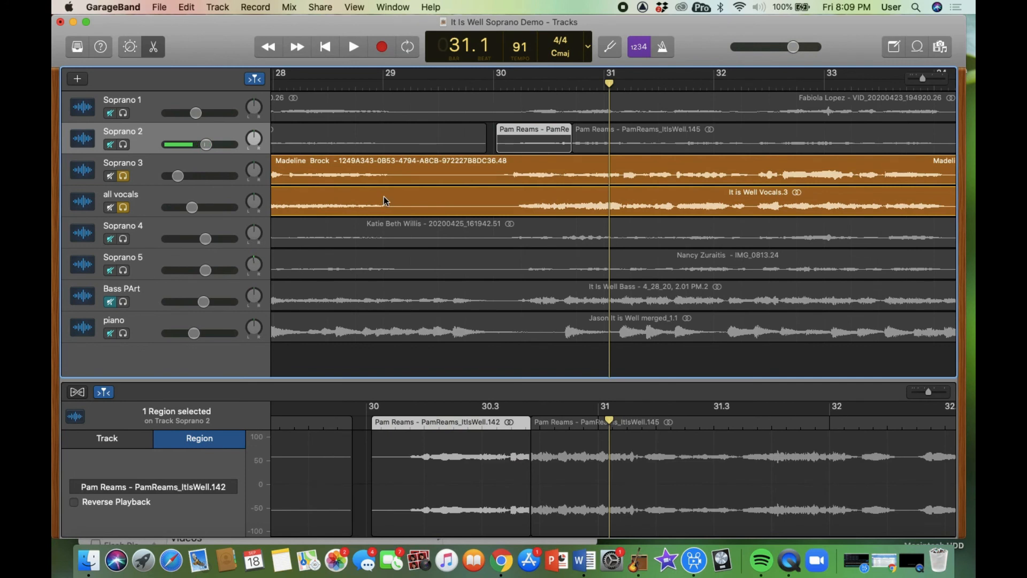
click(519, 83)
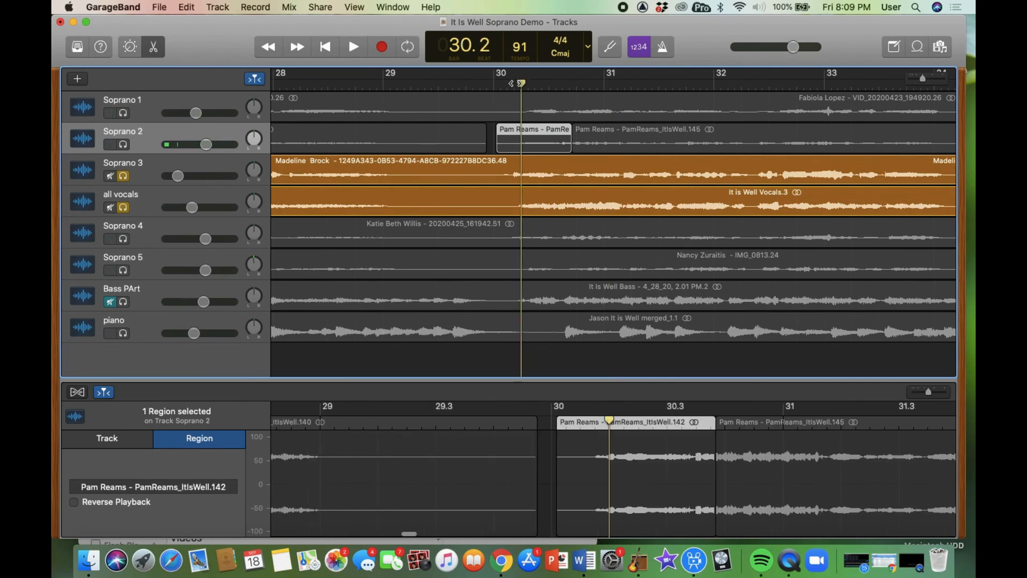
drag(522, 83, 501, 83)
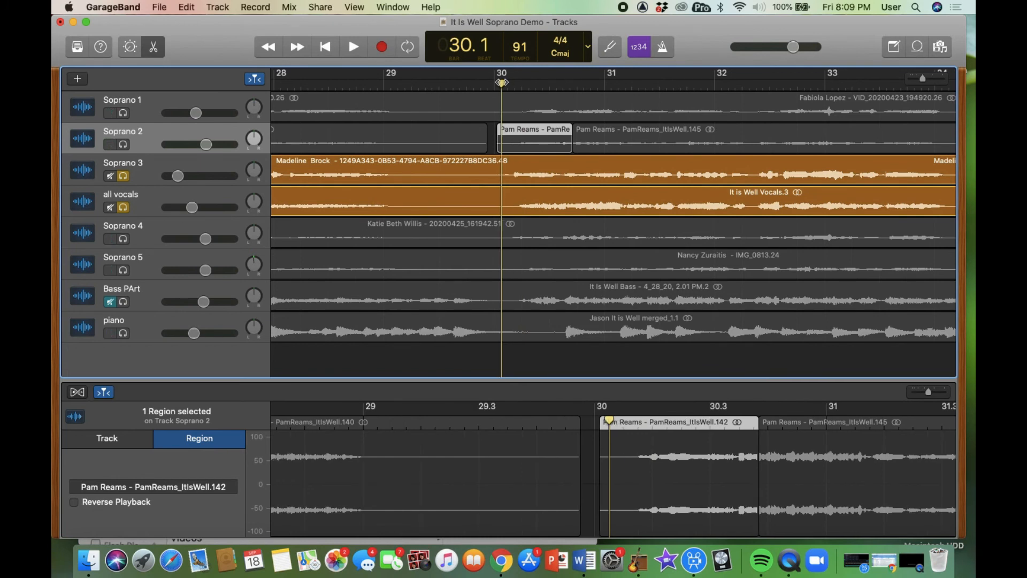
key(space)
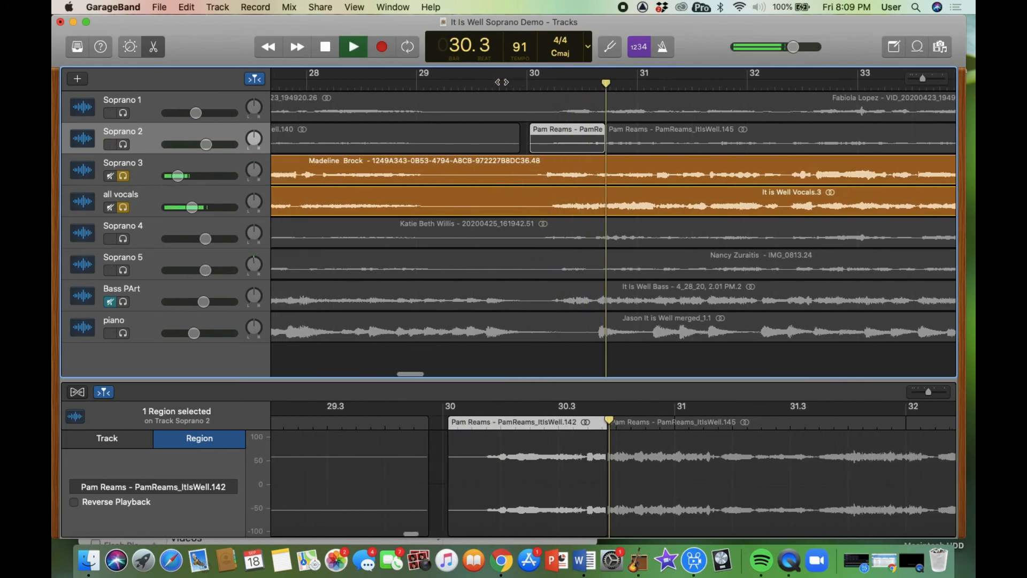
key(space)
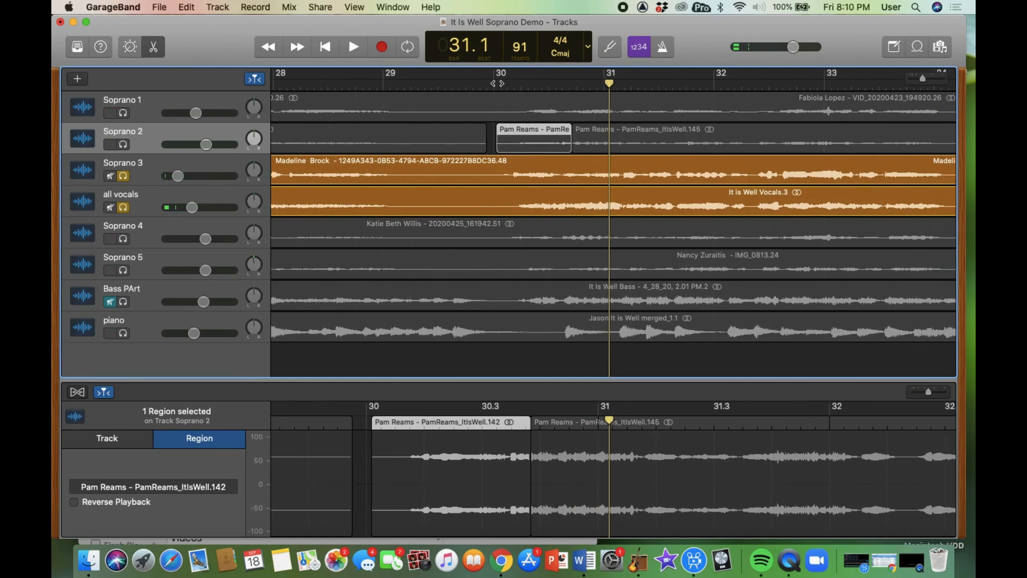
click(497, 82)
click(512, 156)
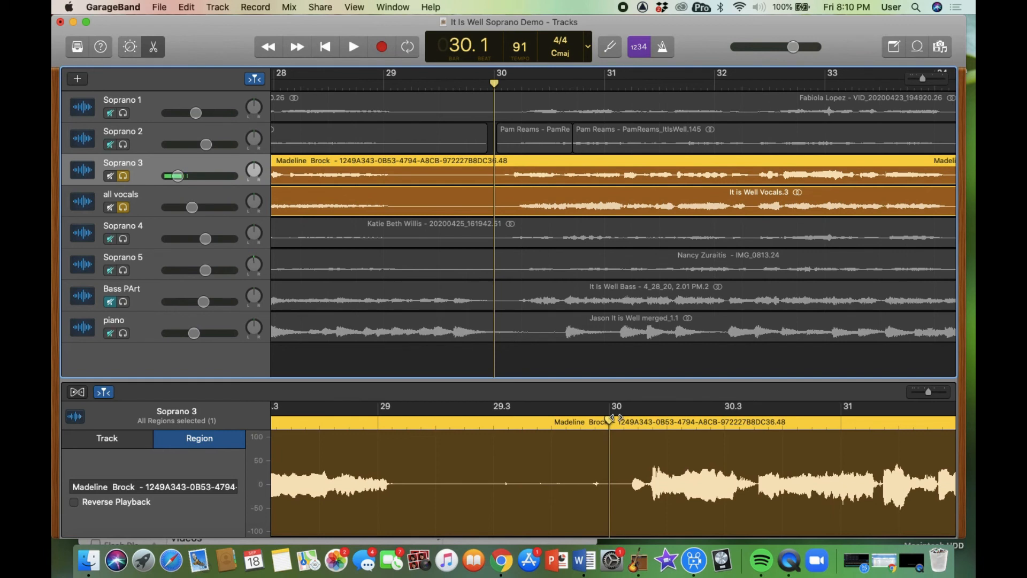
- Split Soprano 3 at bar 30, trim the later region's start rightward, check playback, and unsolo it
click(611, 419)
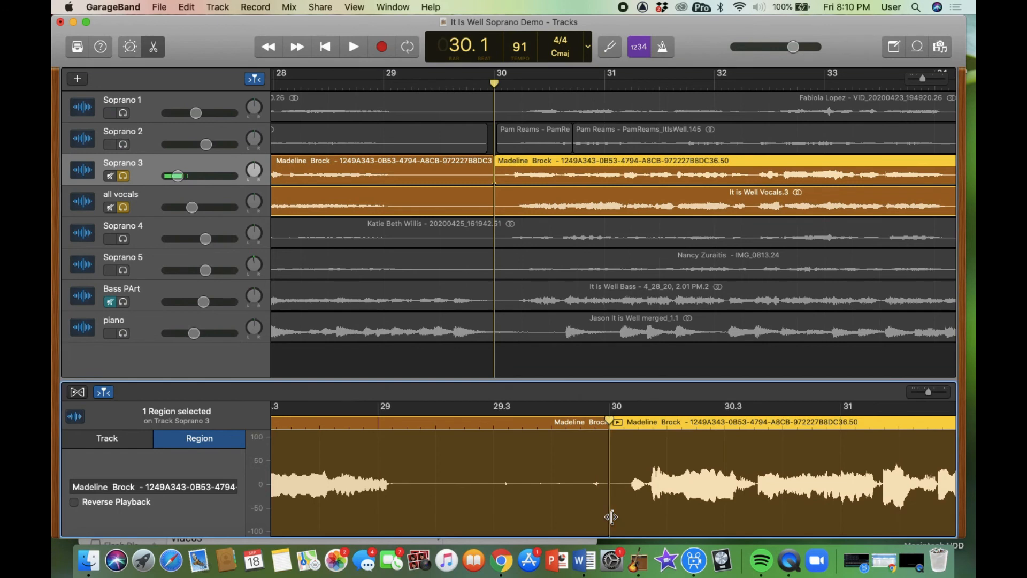
drag(607, 519, 658, 517)
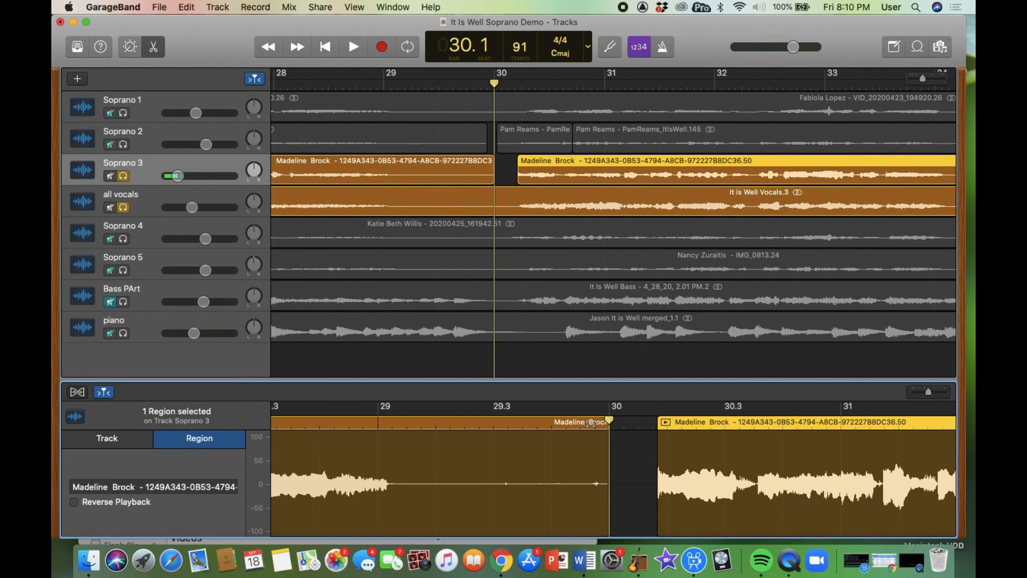
key(space)
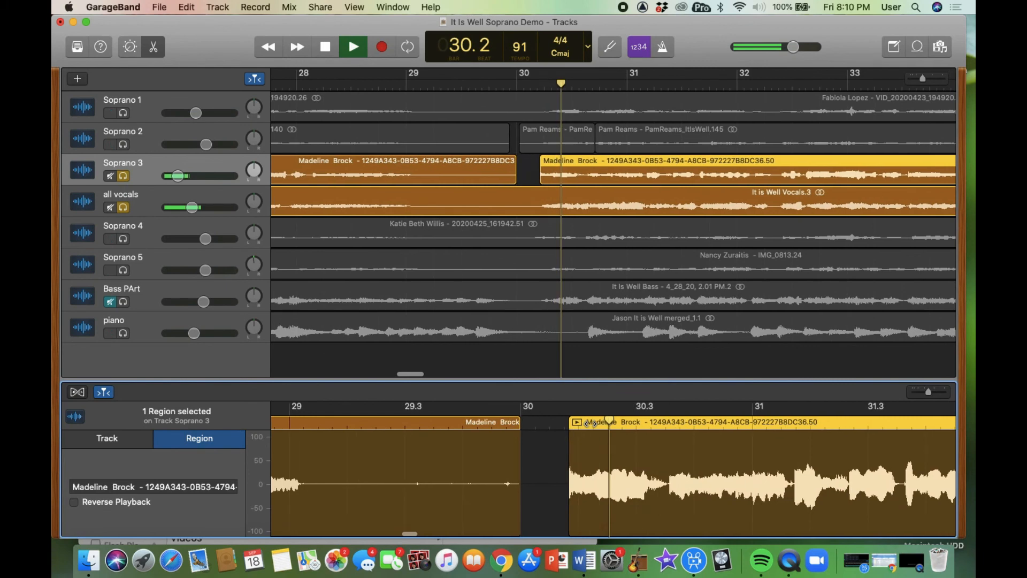
key(space)
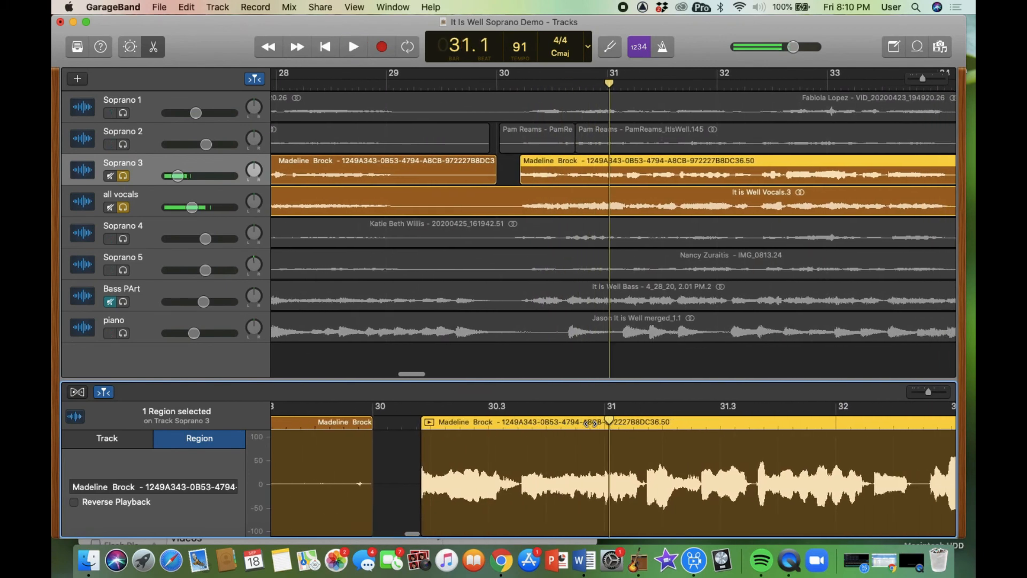
click(122, 177)
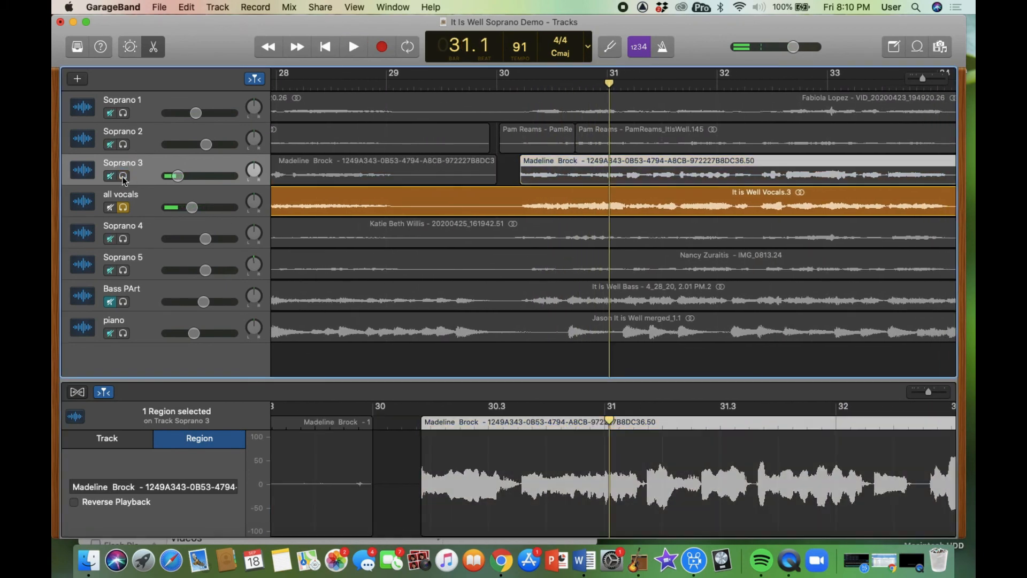
- Solo Soprano 4, select its long region, and play it from bar 30
click(123, 239)
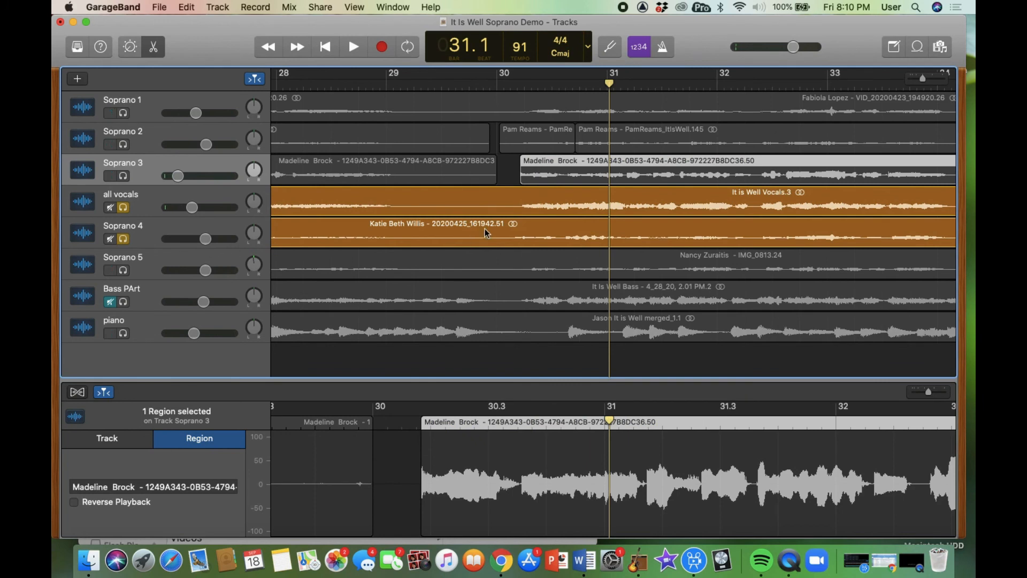
click(510, 82)
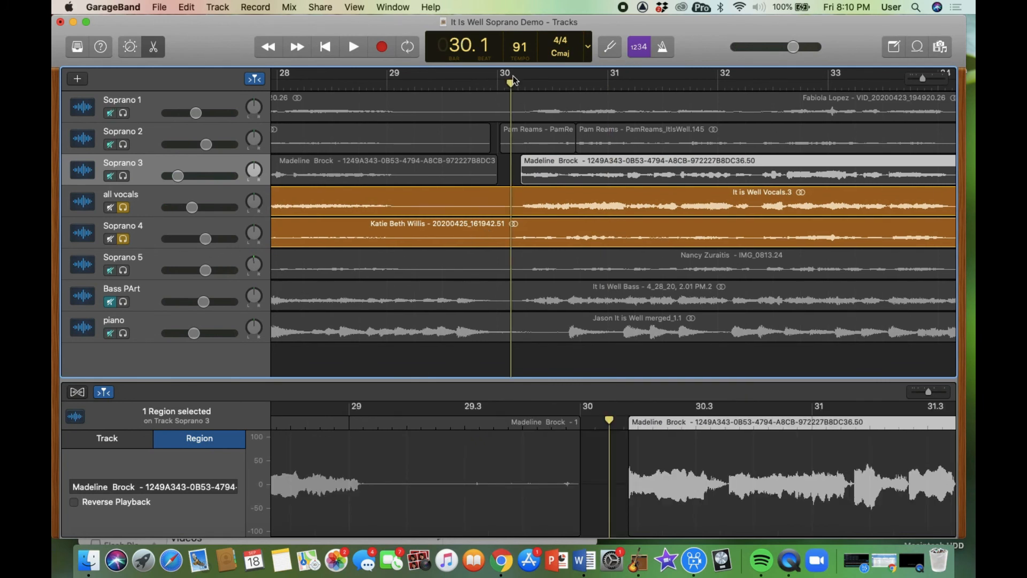
drag(513, 84, 506, 84)
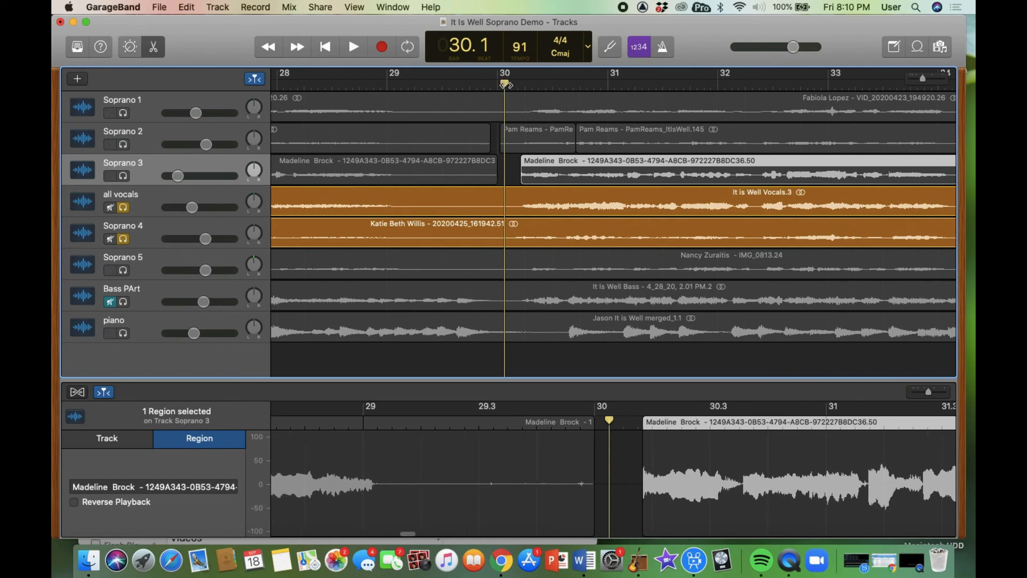
click(562, 224)
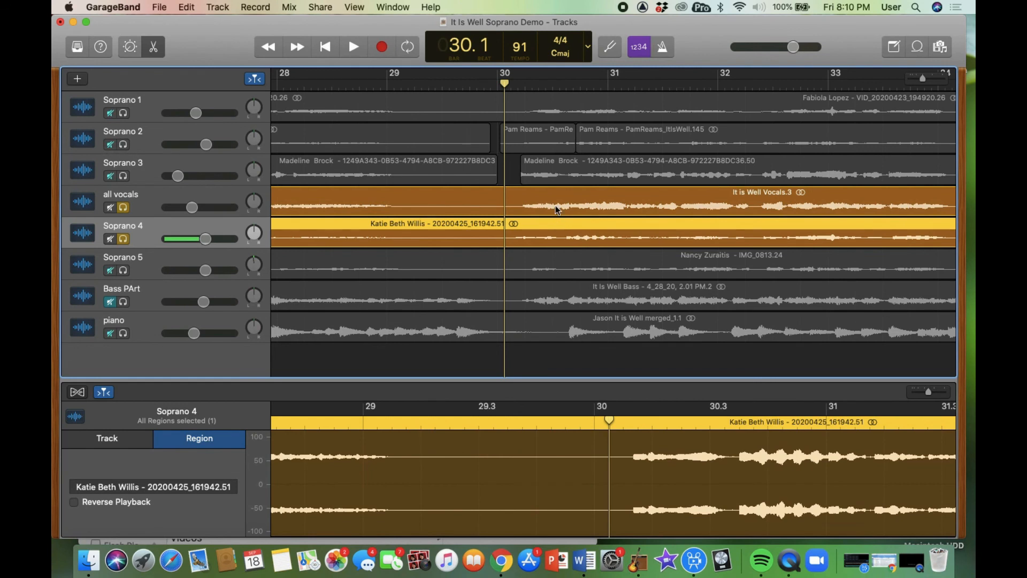
key(space)
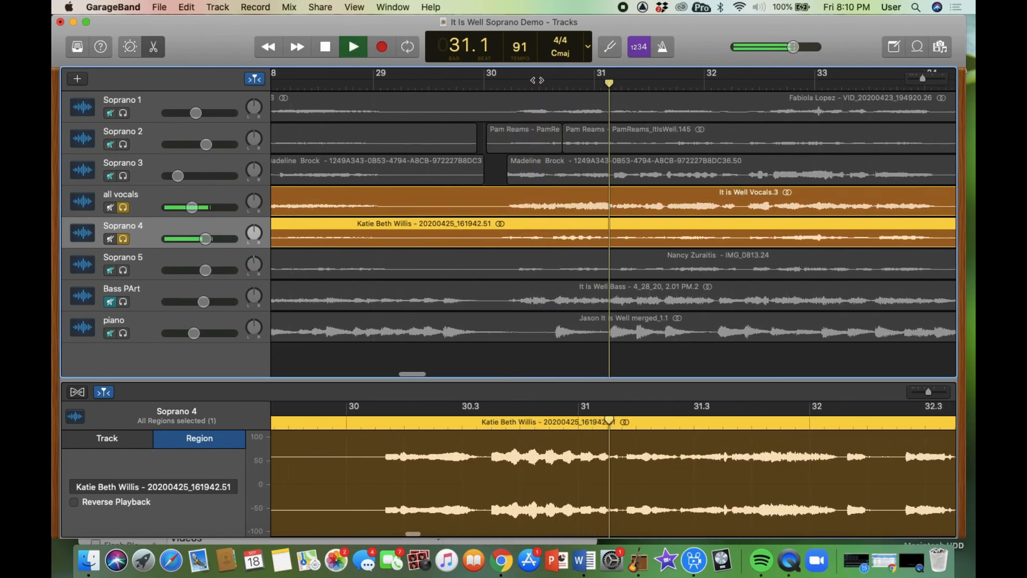
key(space)
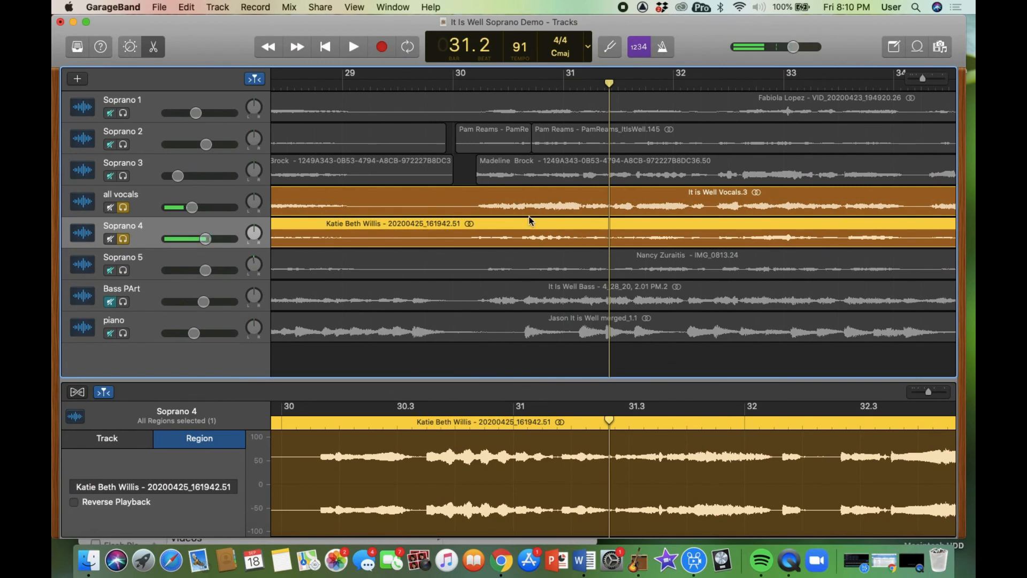
click(466, 88)
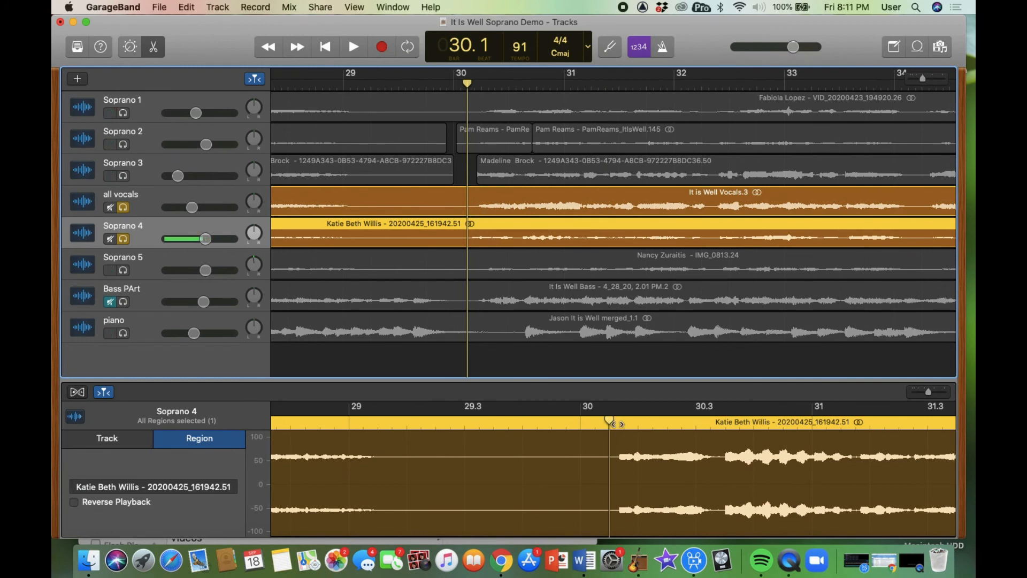
- Split Soprano 4 at bar 30, trim the later piece to leave a gap, then solo Soprano 5
key(super+t)
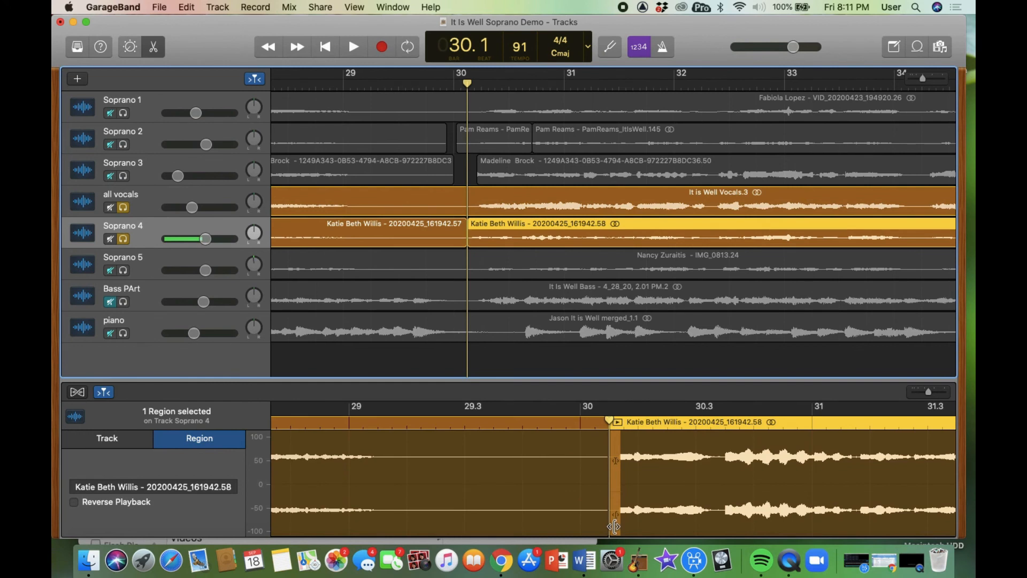
drag(610, 527, 635, 525)
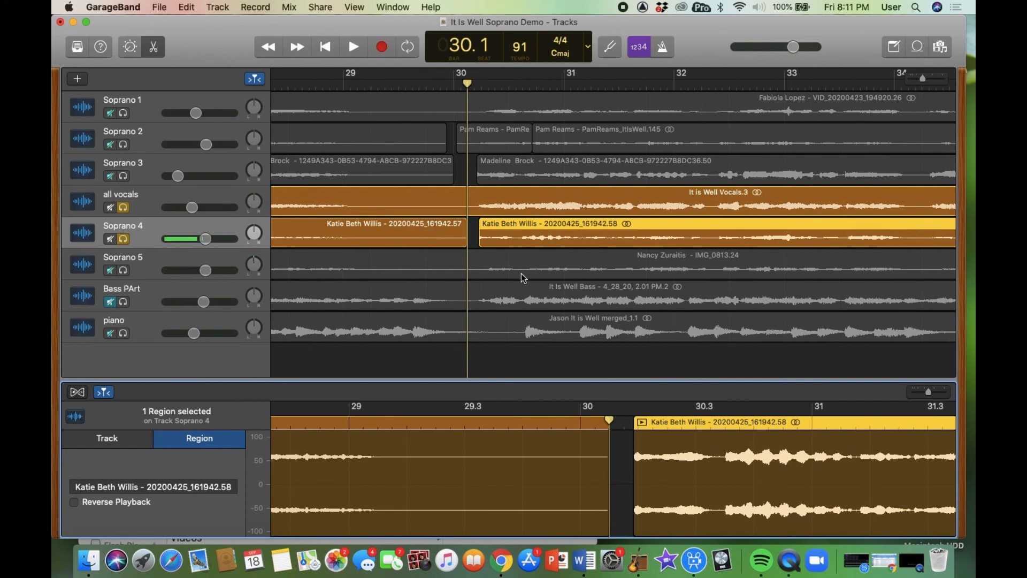
key(space)
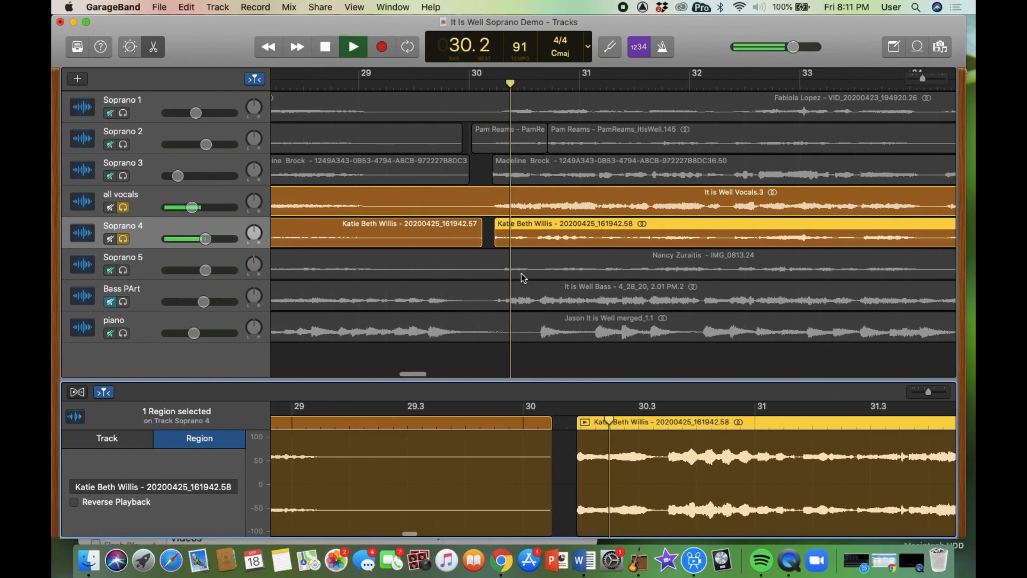
key(space)
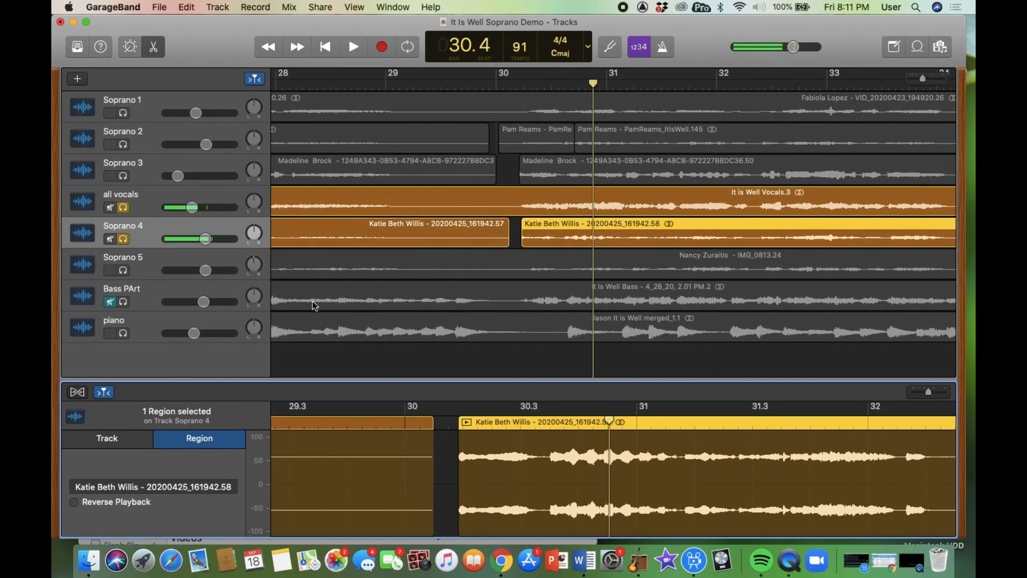
click(123, 241)
click(124, 271)
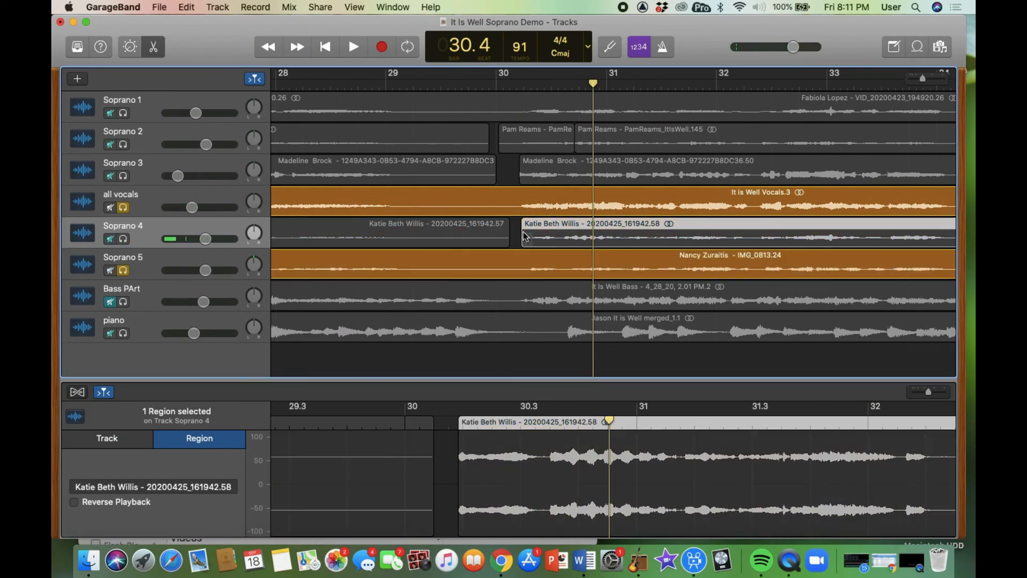
- Select the Soprano 5 region and audition it from bar 30 to check its timing
click(511, 85)
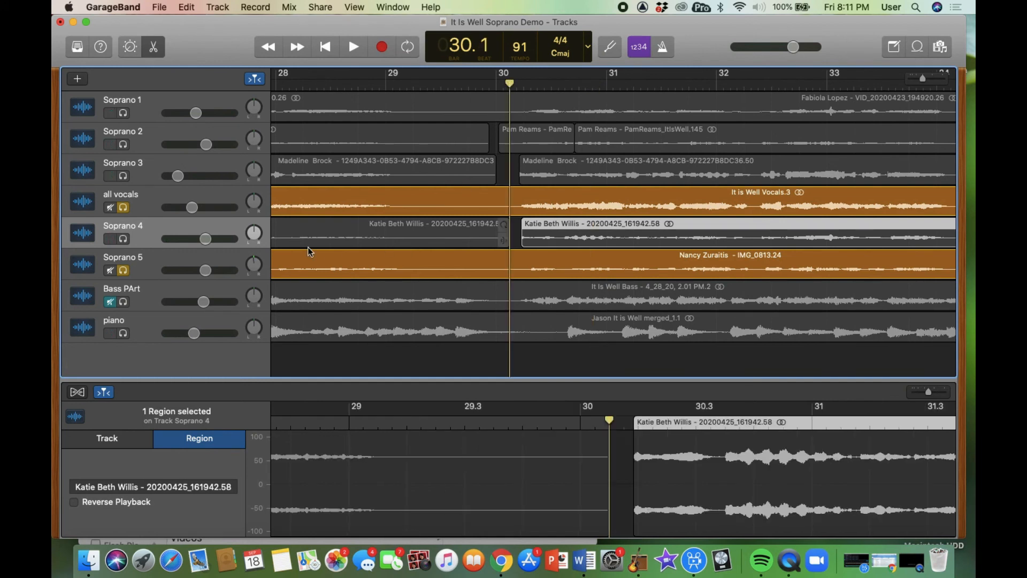
click(224, 260)
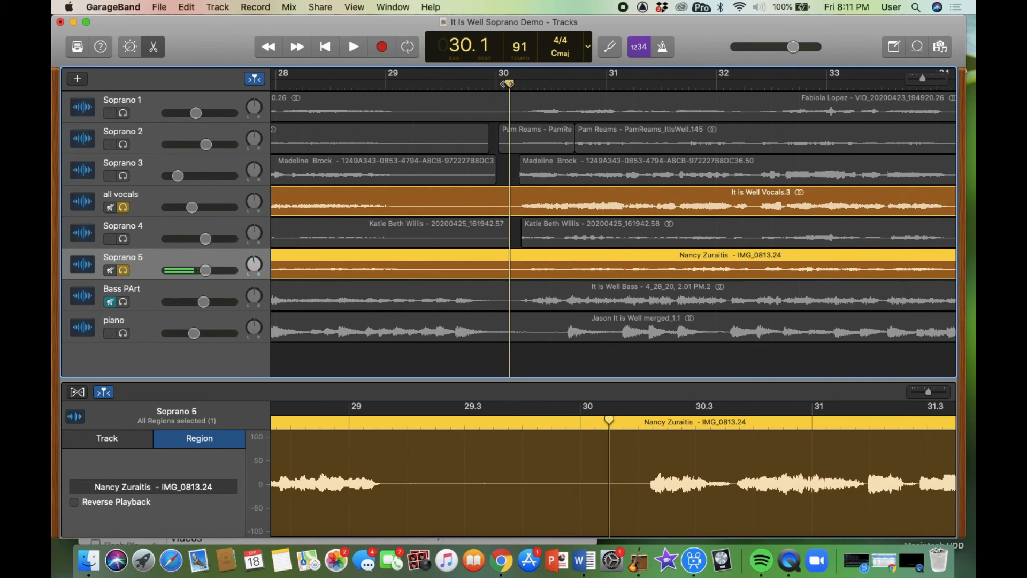
drag(510, 85, 517, 87)
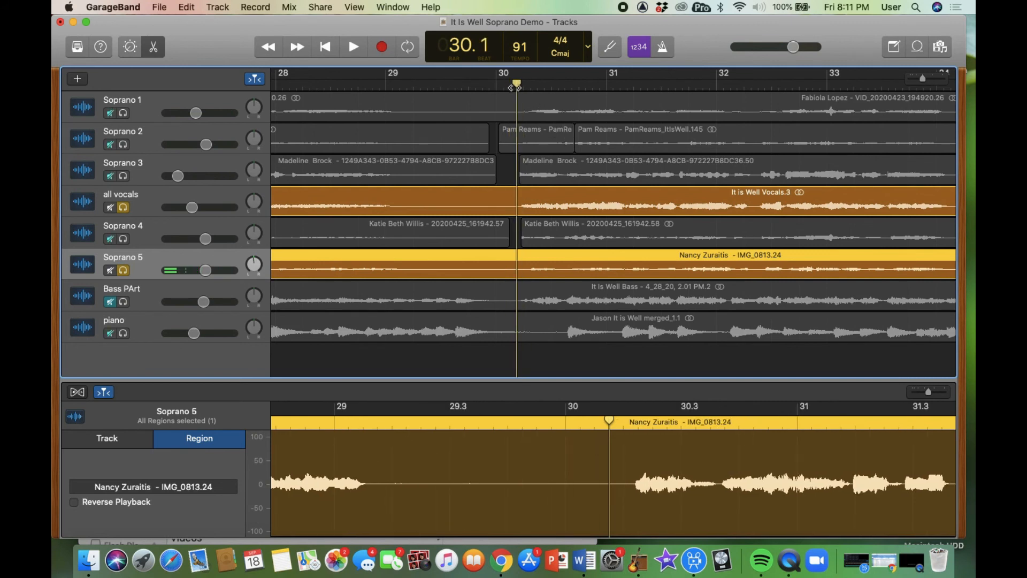
key(space)
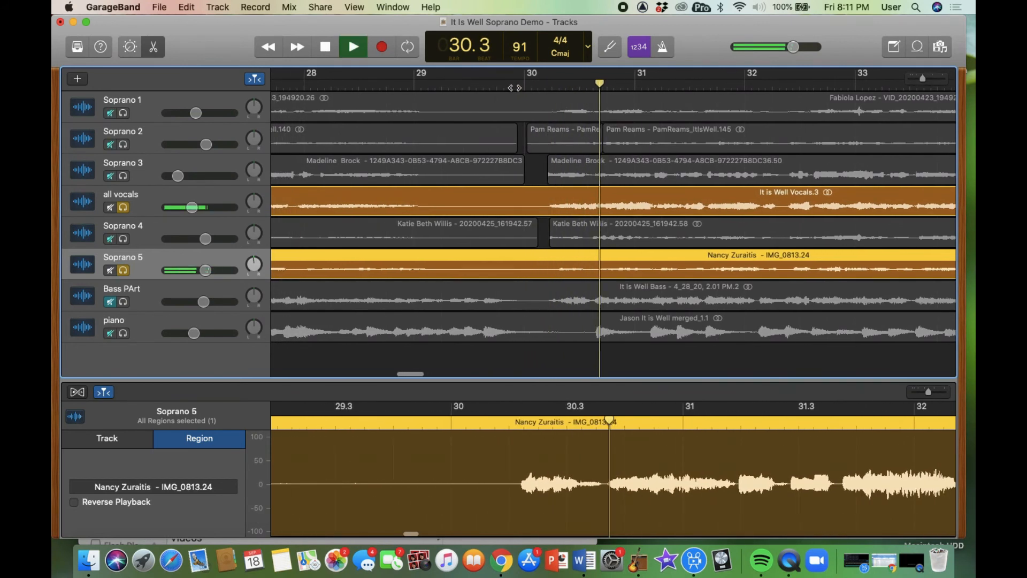
key(space)
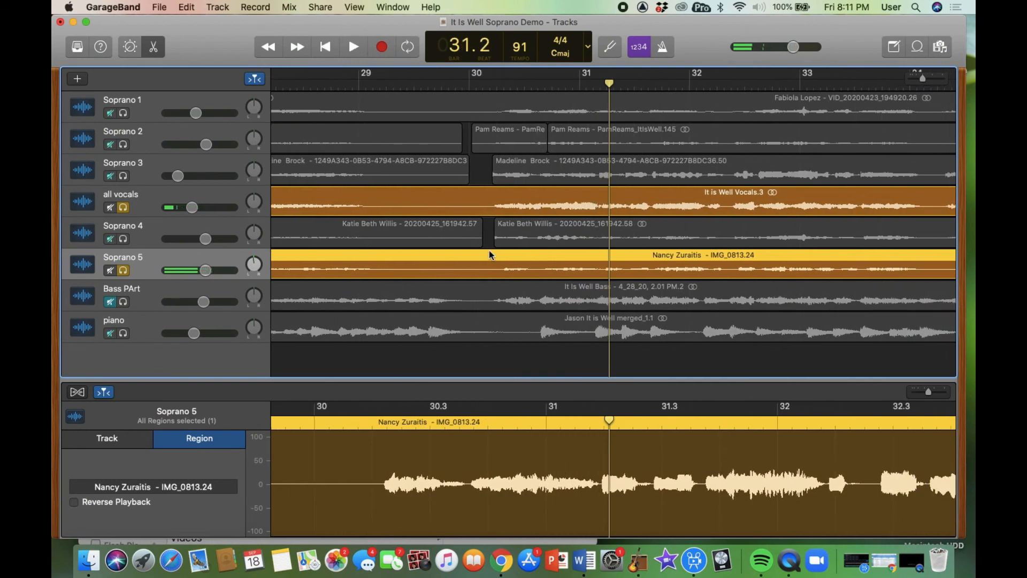
click(485, 83)
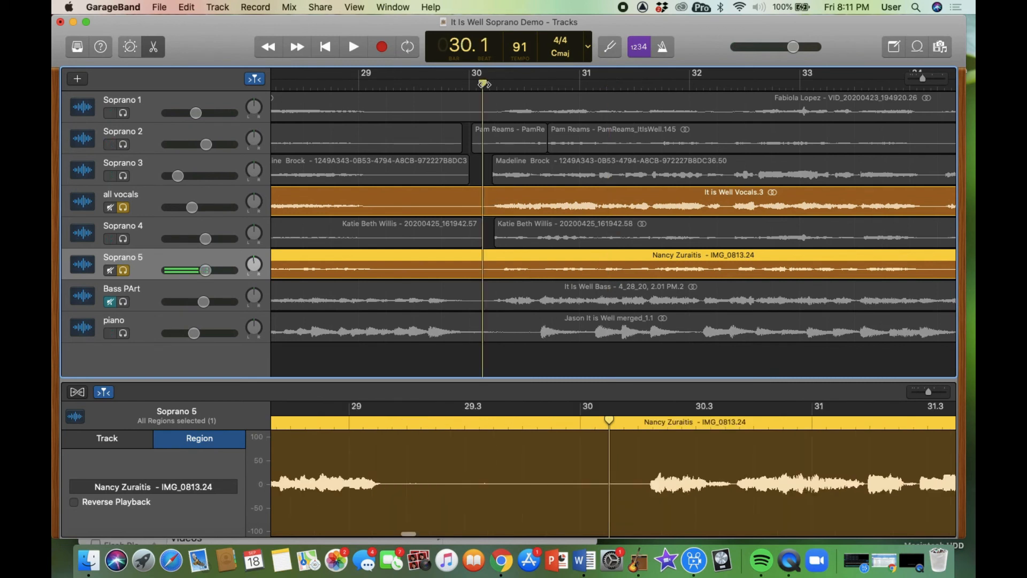
key(space)
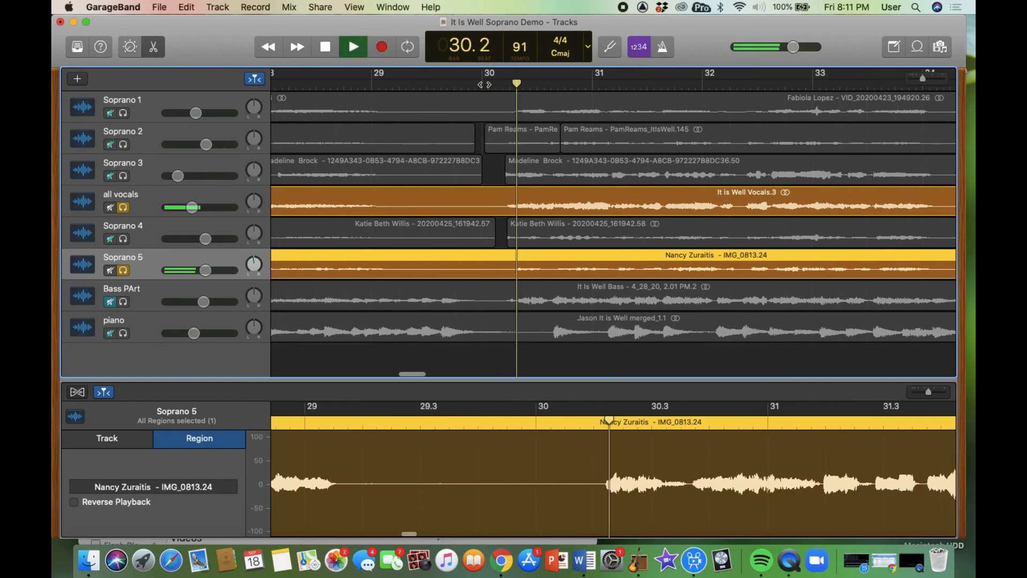
key(space)
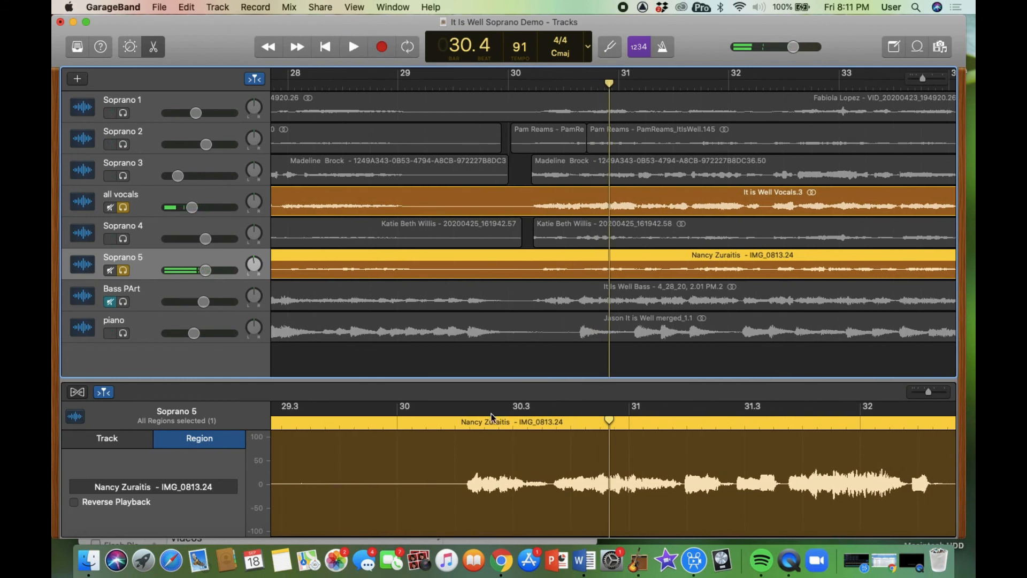
- Shift the Soprano 5 region slightly later and set the playhead at the split point
drag(567, 438, 601, 438)
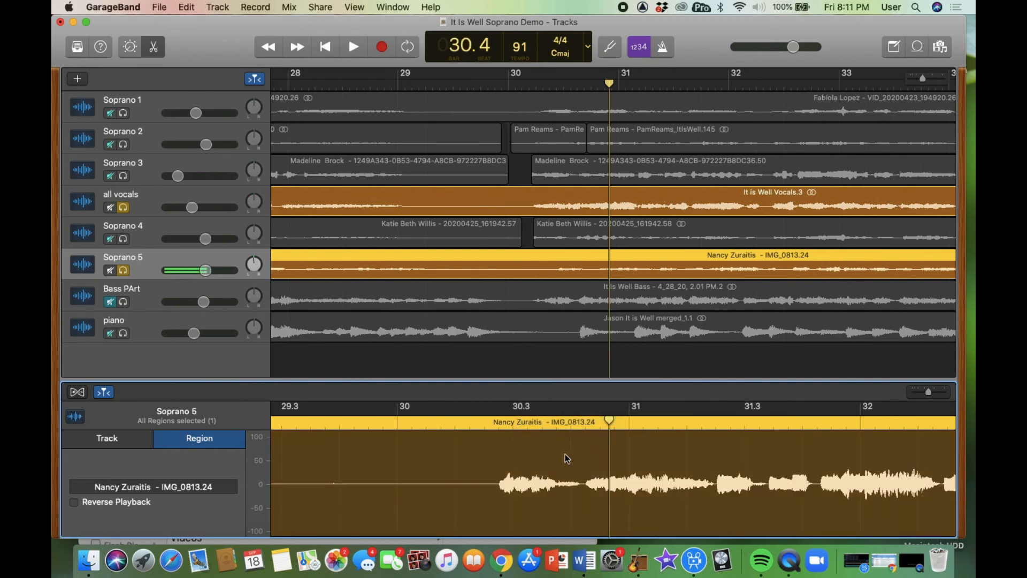
click(585, 423)
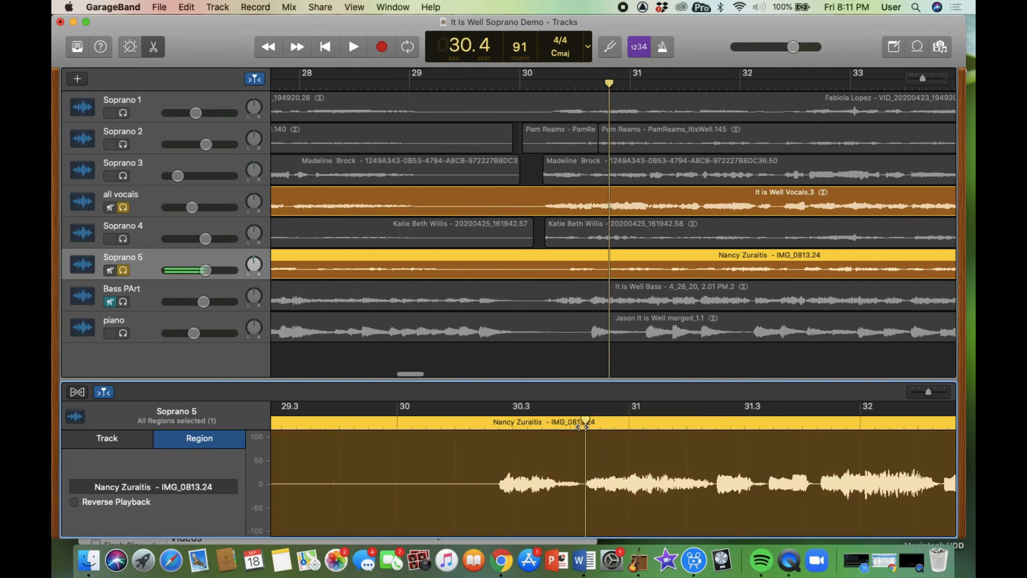
click(582, 422)
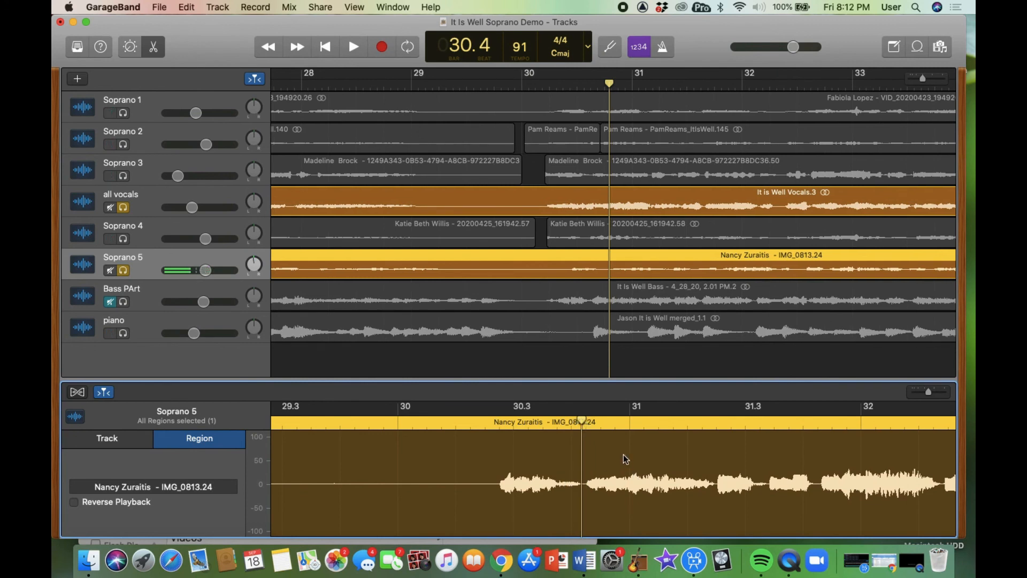
- Split the Soprano 5 region near bar 30.2 and move the short new piece earlier
key(super+t)
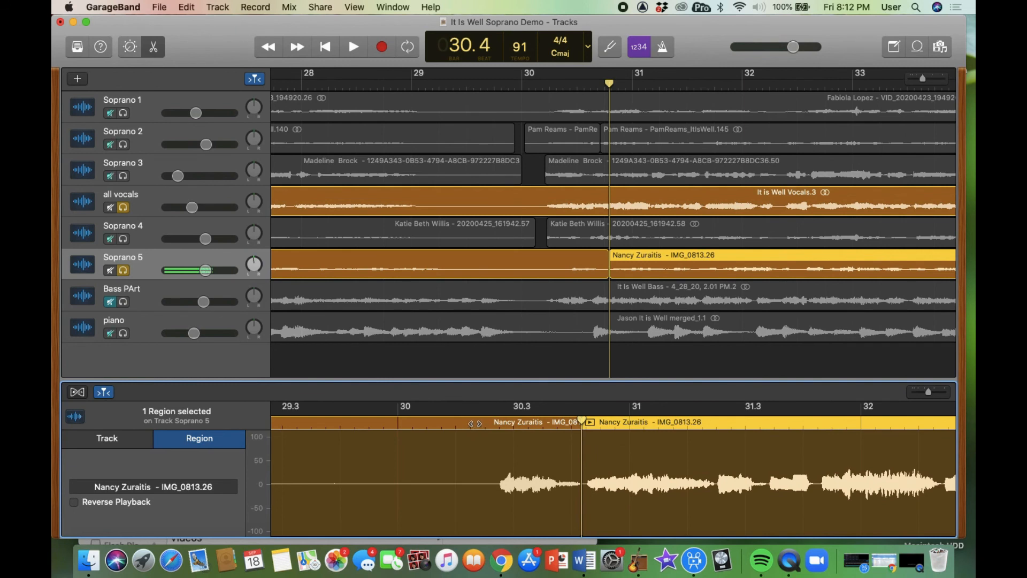
click(481, 425)
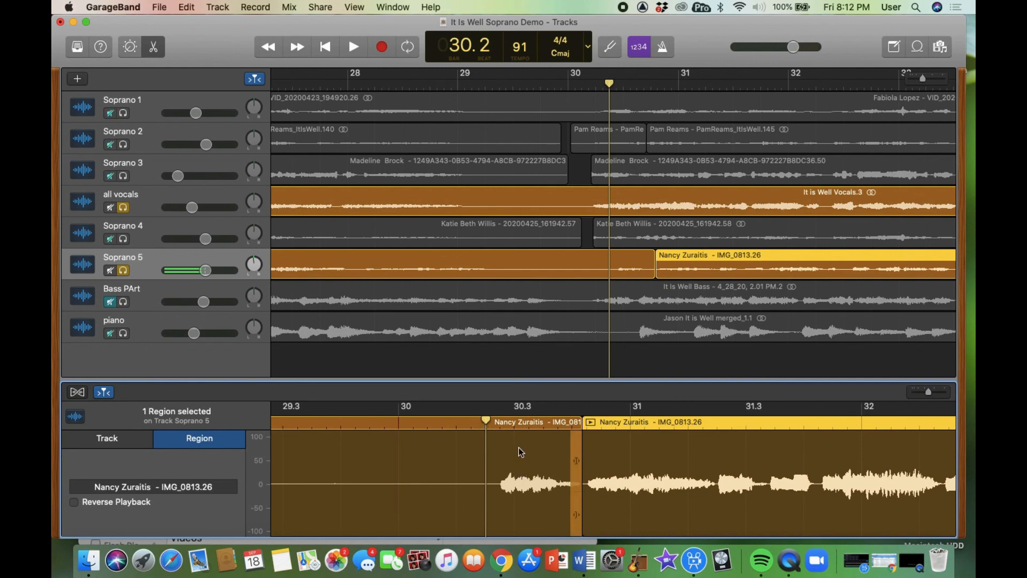
click(520, 422)
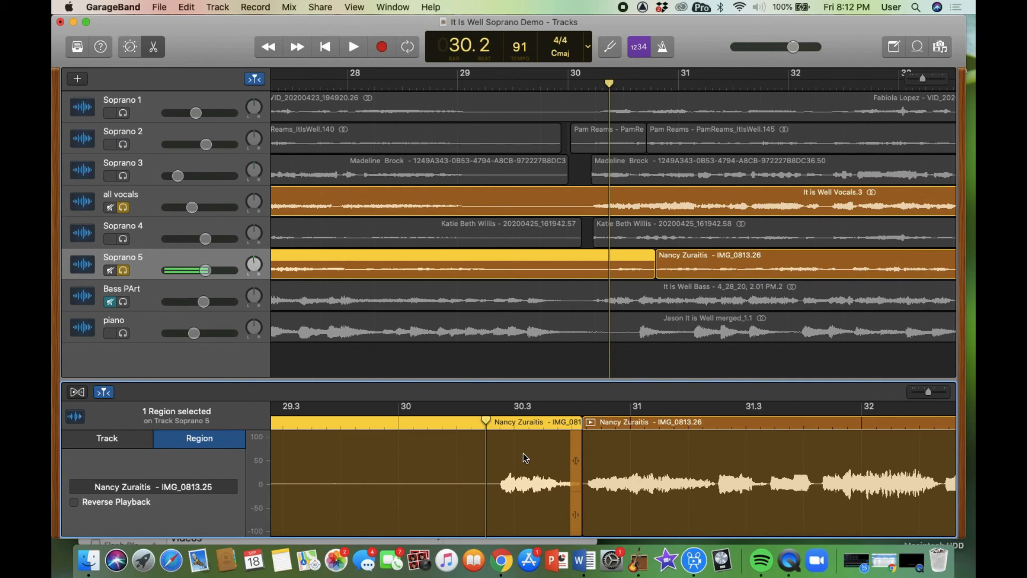
key(super+t)
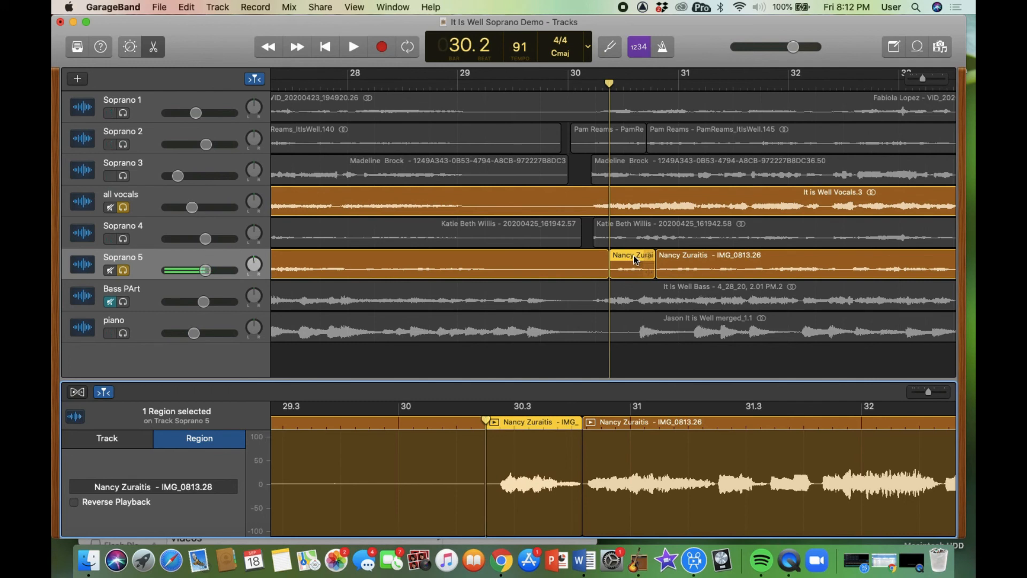
click(633, 255)
drag(634, 256, 615, 257)
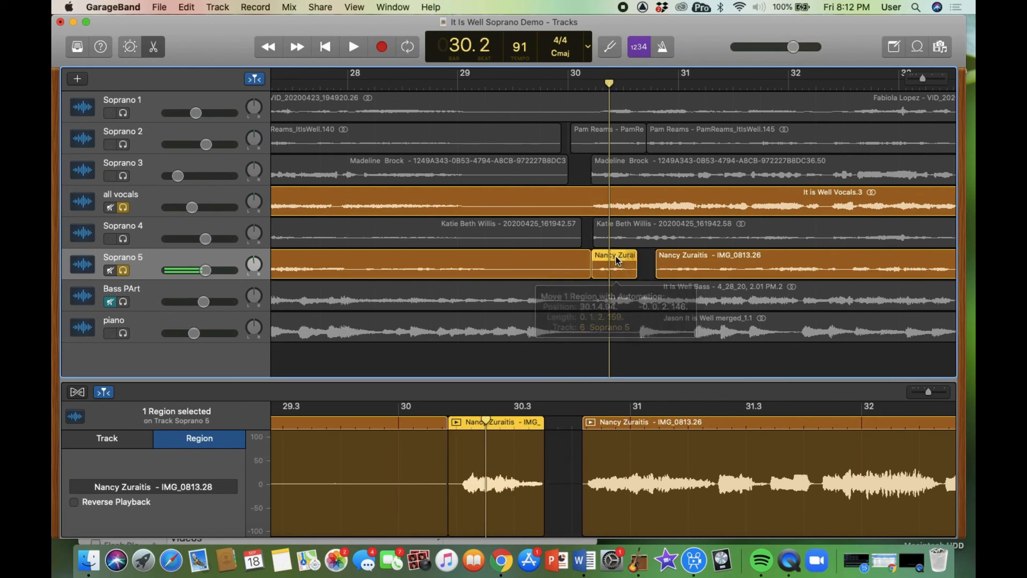
- Align the short 'IMG_0813.28' piece to the all vocals entry and play back to check
click(625, 193)
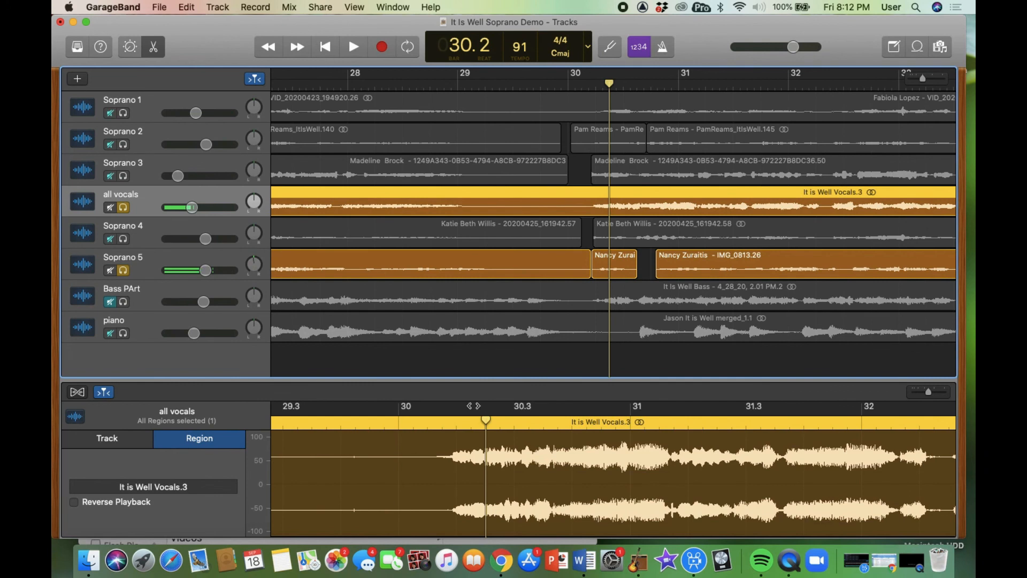
click(452, 428)
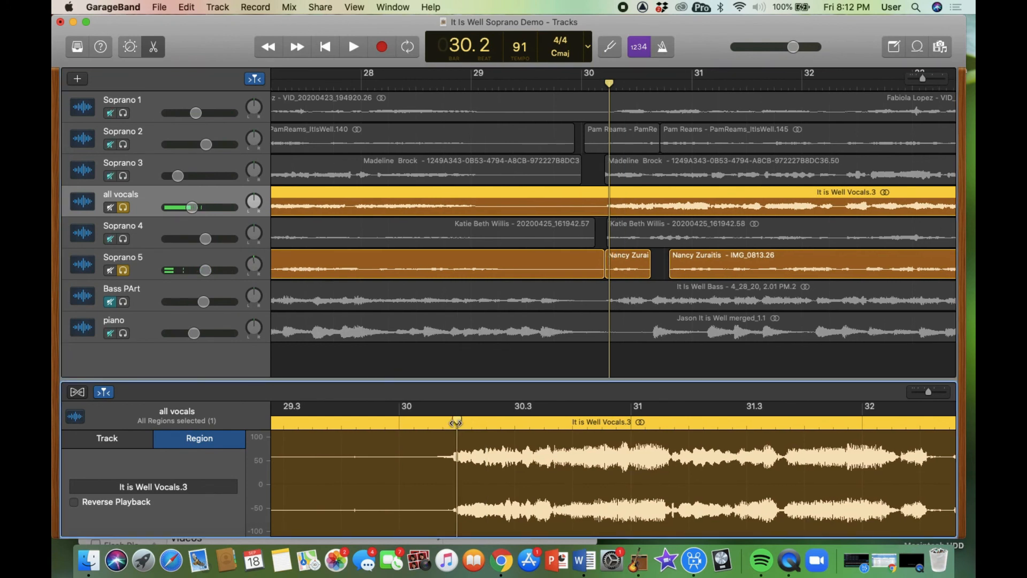
click(449, 428)
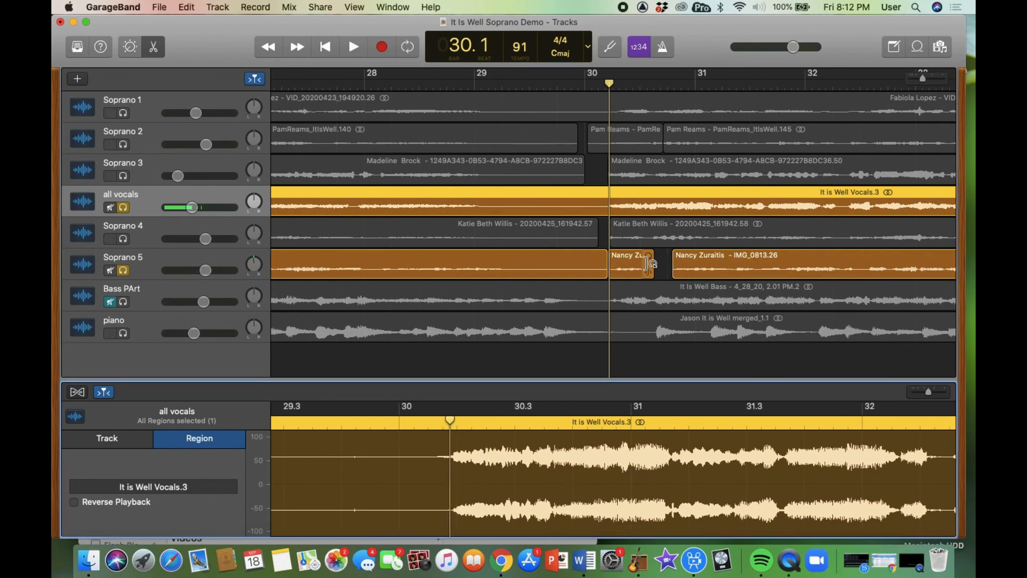
click(629, 262)
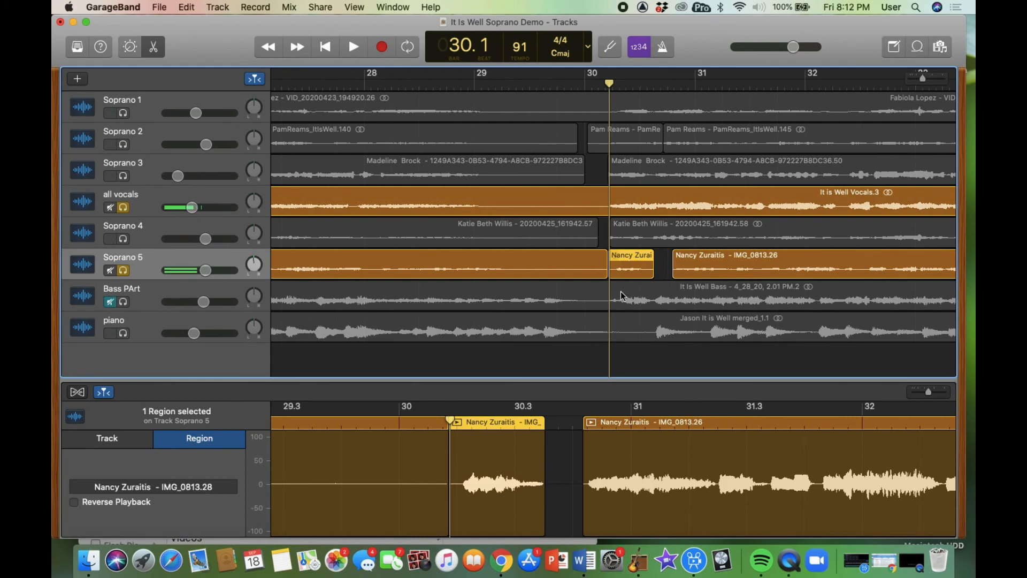
drag(503, 442, 496, 444)
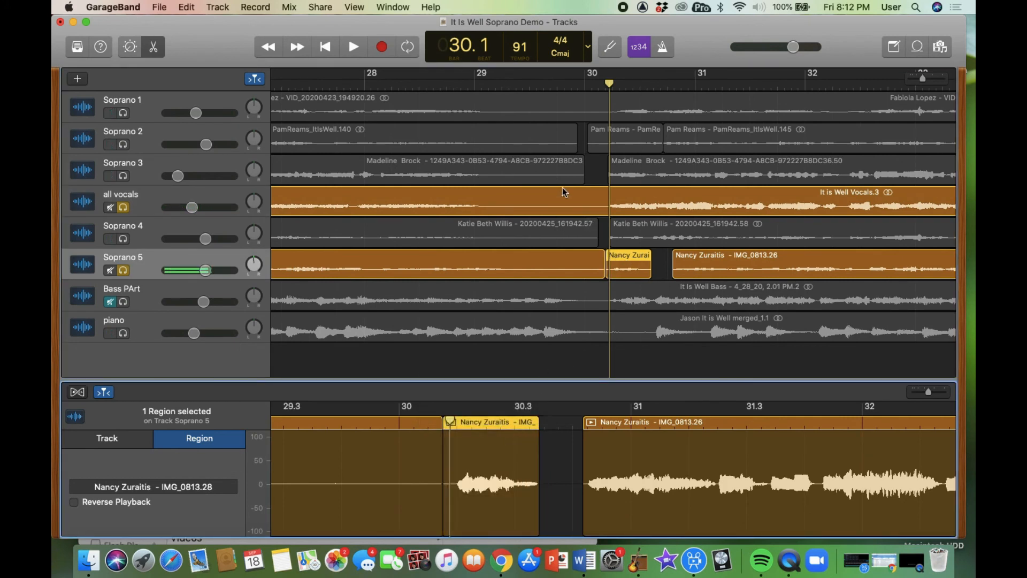
click(584, 84)
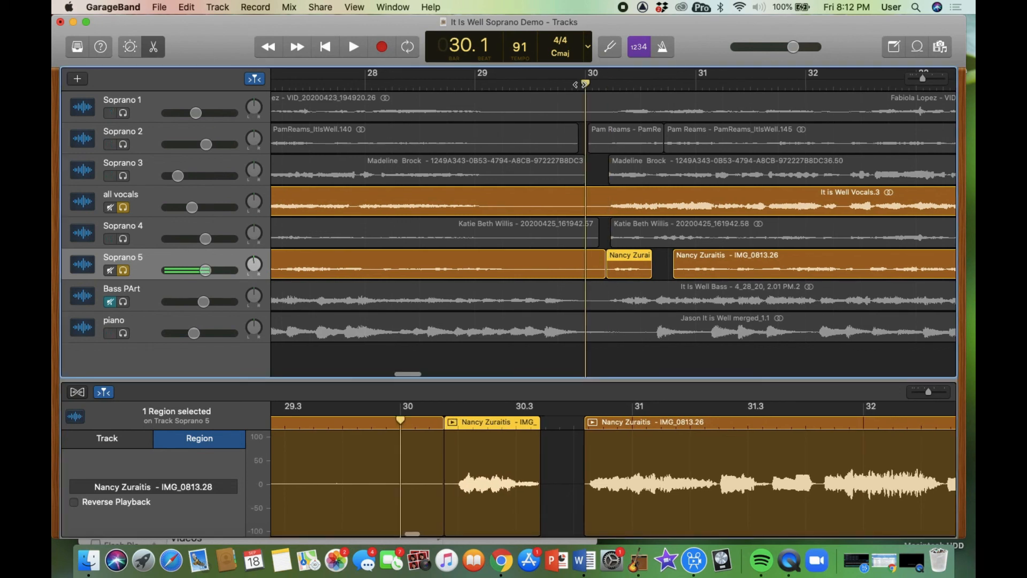
key(space)
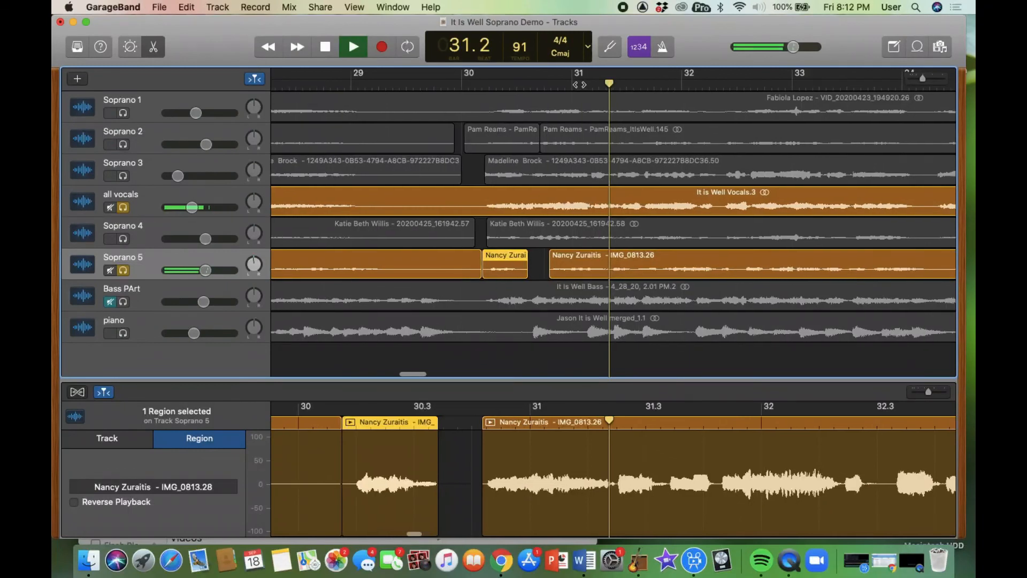
key(space)
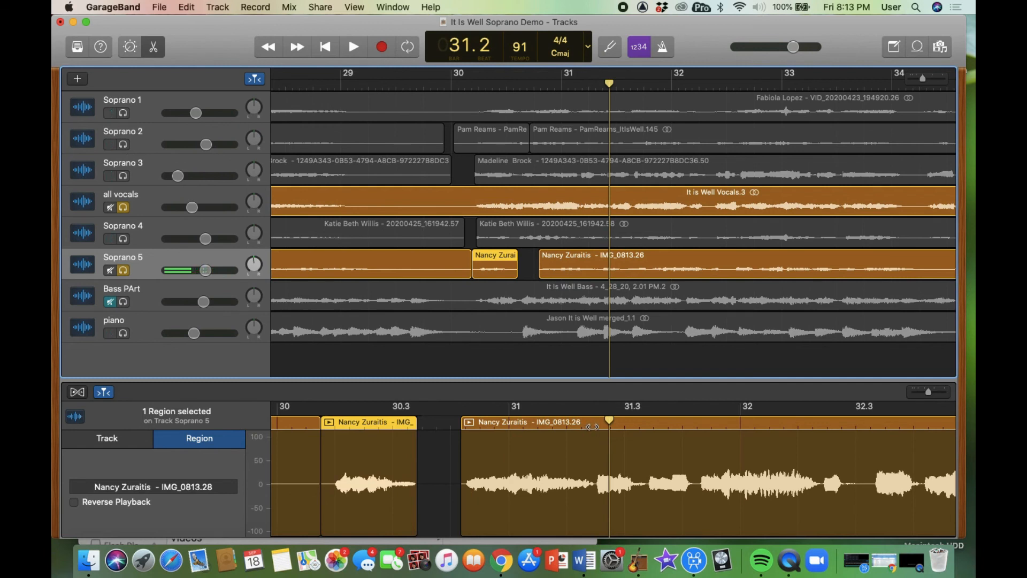
- Play Soprano 5 from around bar 30.3 to find the next phrase
click(592, 427)
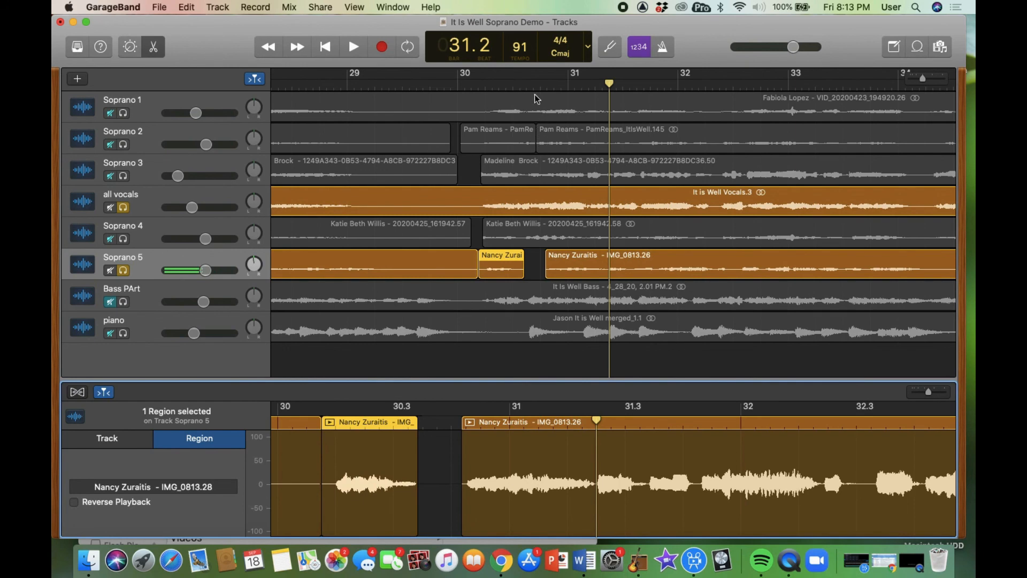
click(522, 84)
key(space)
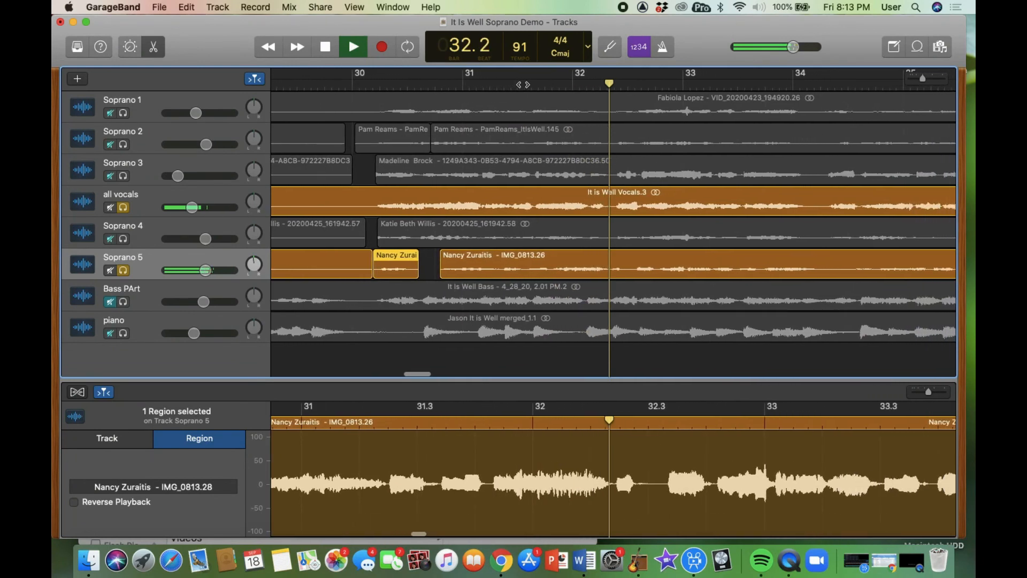
key(space)
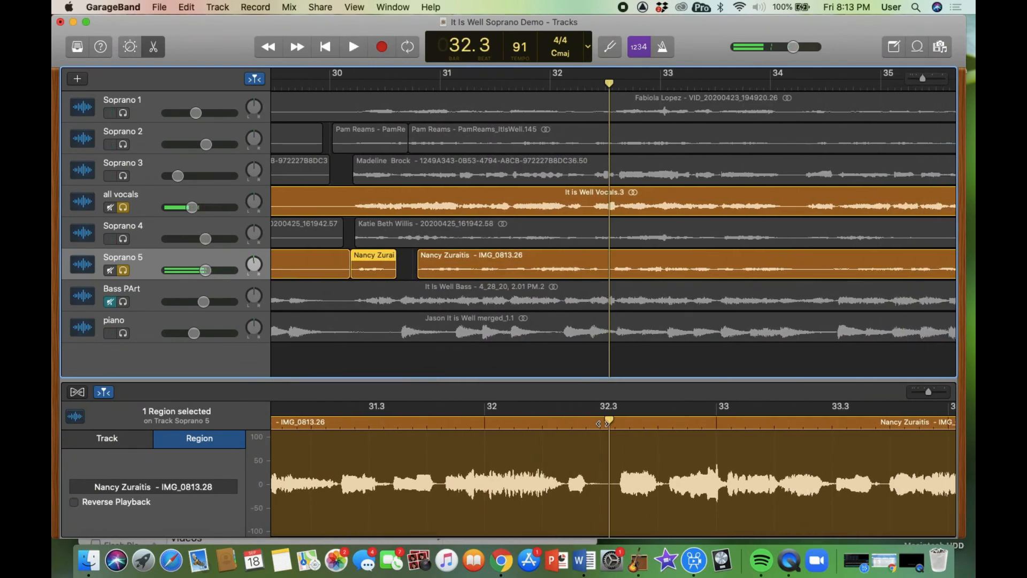
- Split the long Soprano 5 region at bar 32.3, move 'IMG_0813.29' earlier, and play back to check
drag(611, 423, 605, 424)
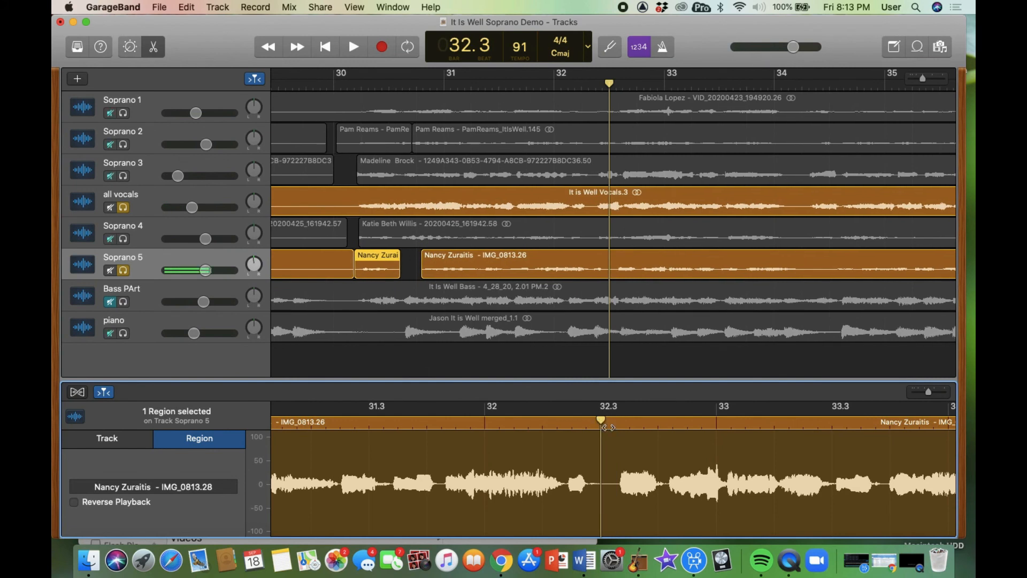
click(612, 444)
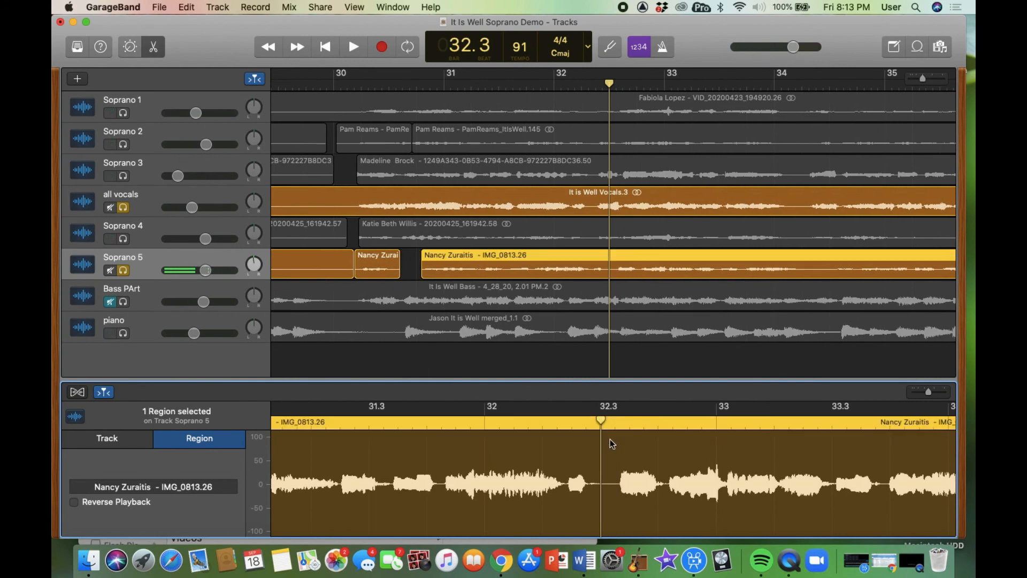
key(super+t)
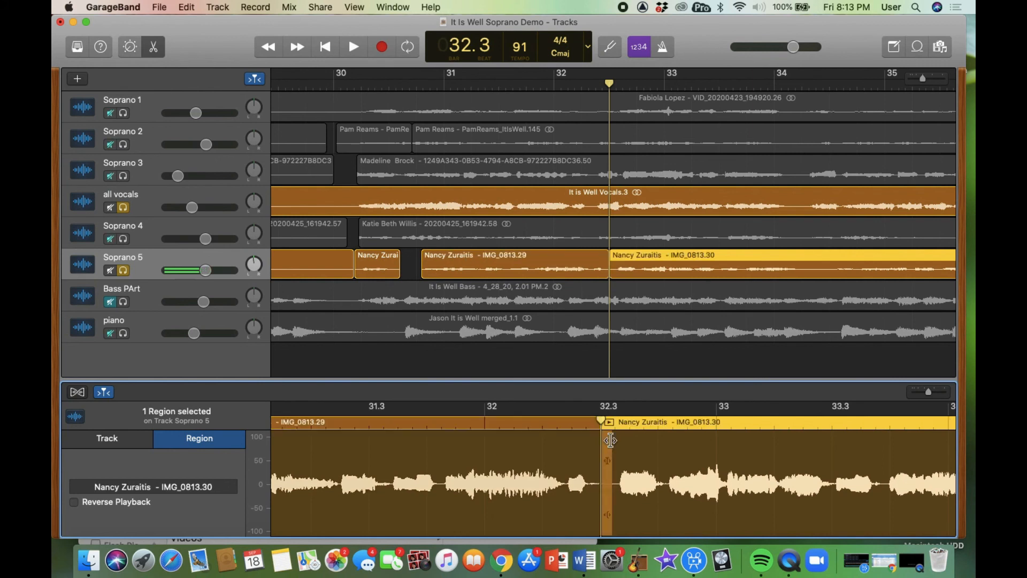
drag(568, 439, 549, 442)
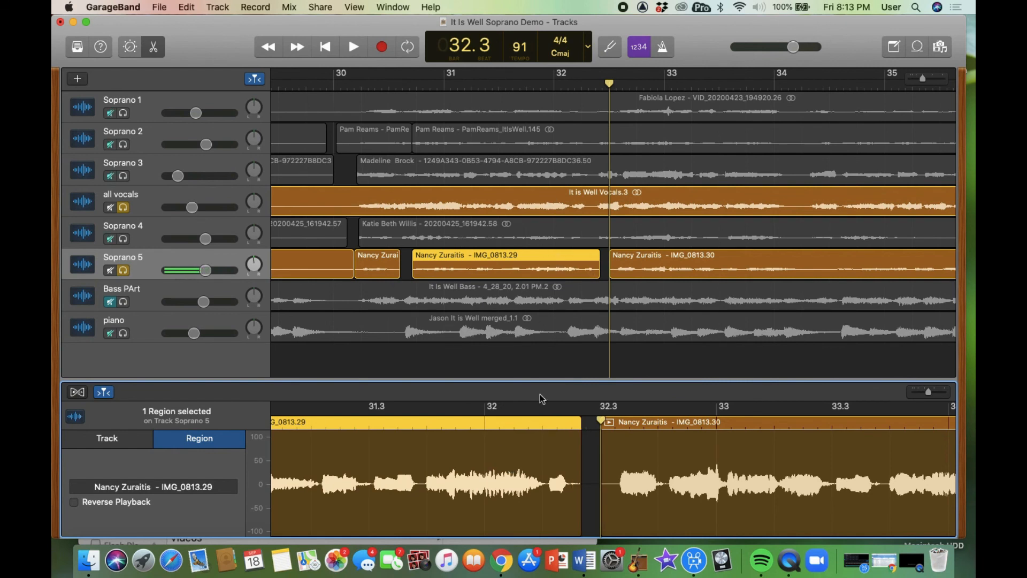
drag(542, 256, 533, 253)
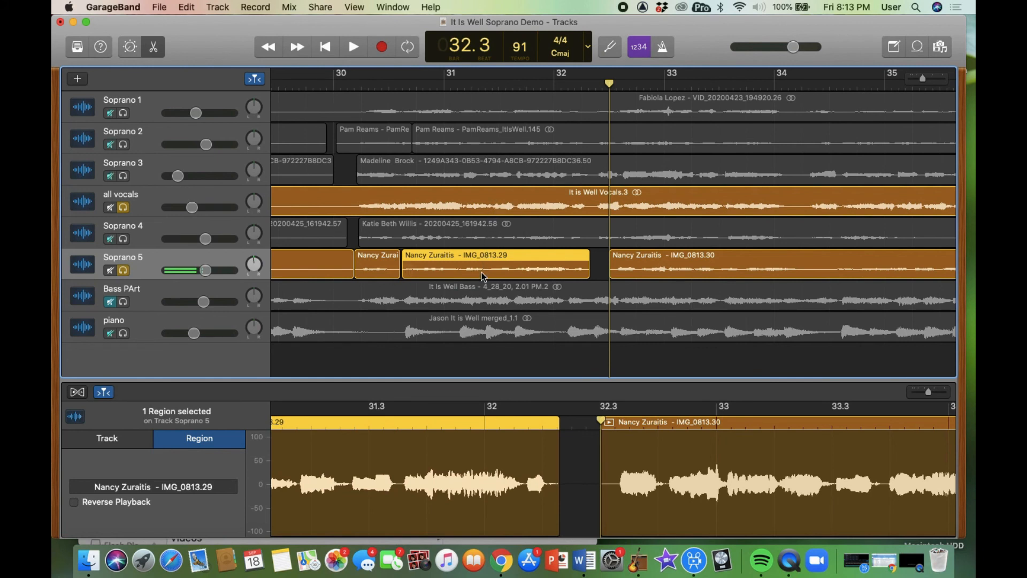
click(402, 83)
key(space)
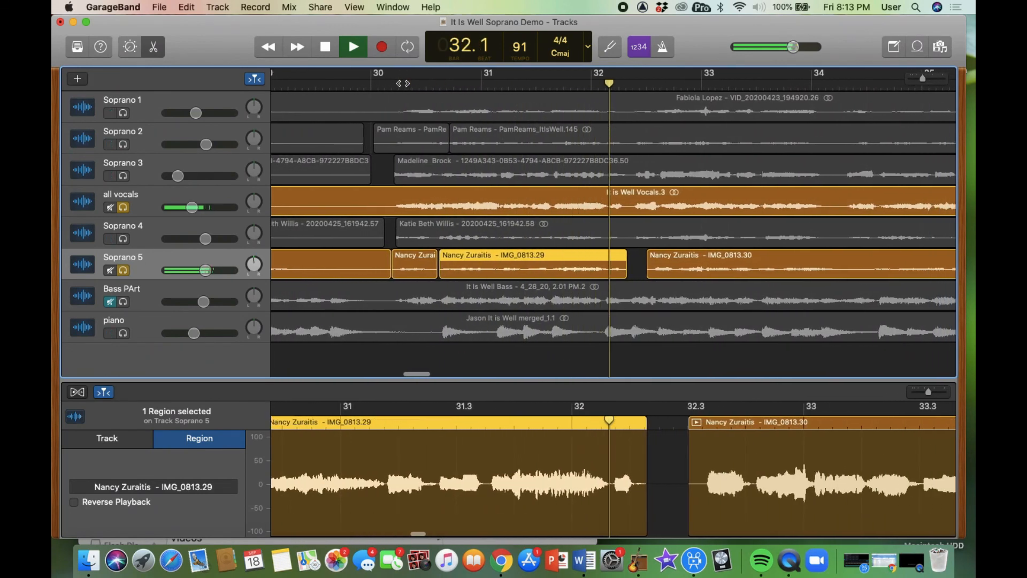
key(space)
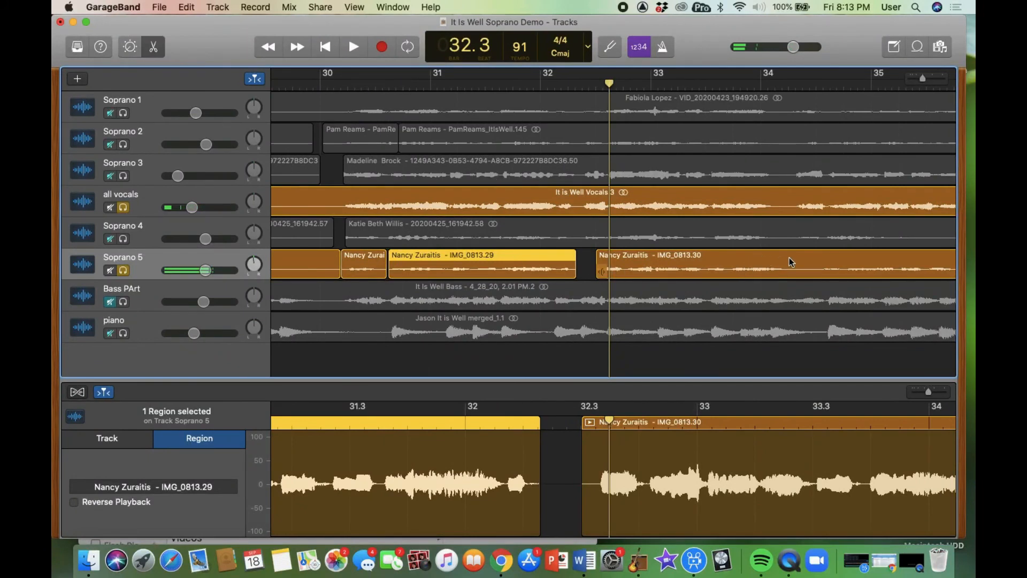
scroll(751, 269, left, 5)
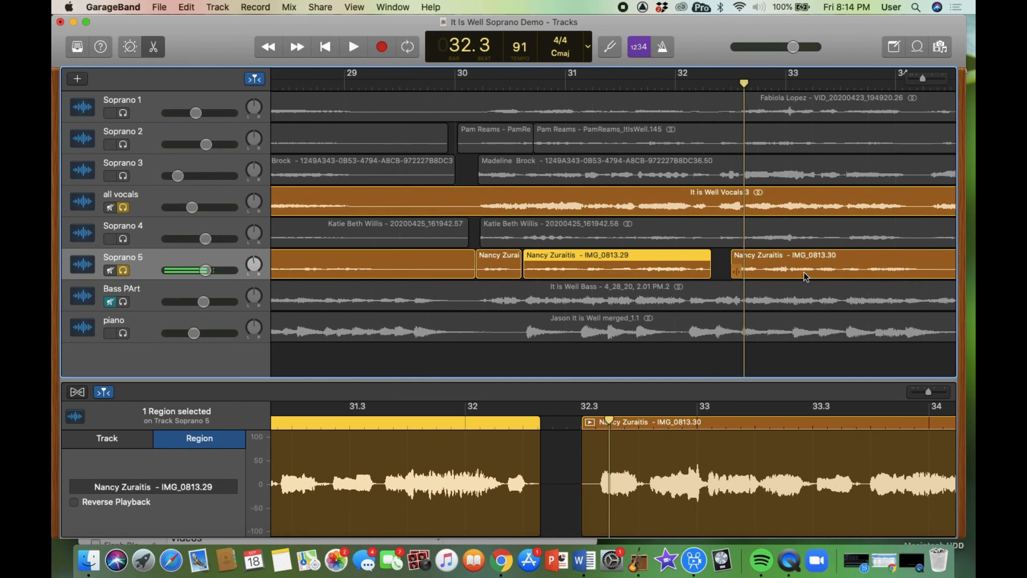
- Turn off solo on Soprano 5 and all vocals, then select the piano region at bar 30.3
click(123, 271)
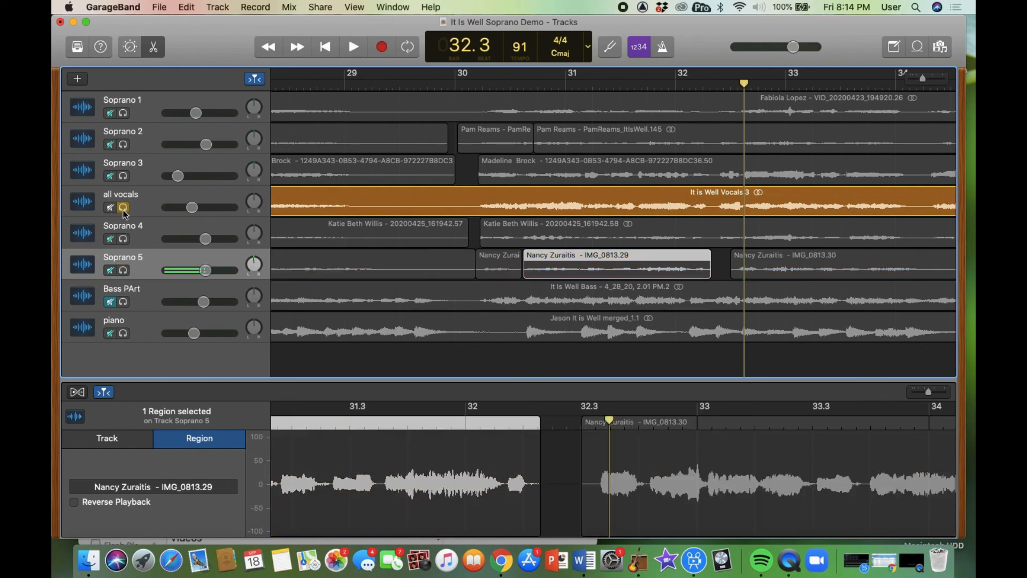
click(124, 208)
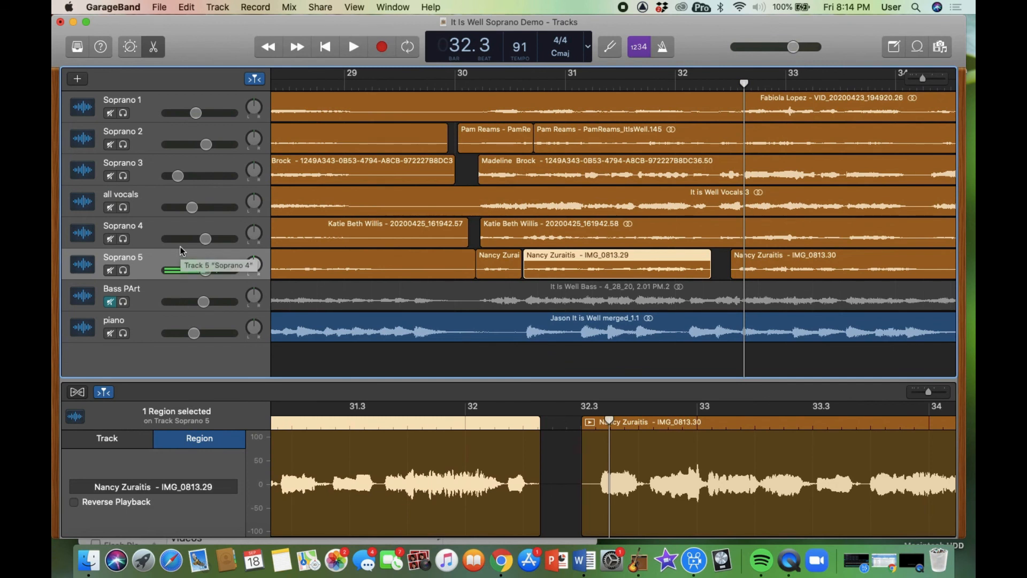
click(501, 325)
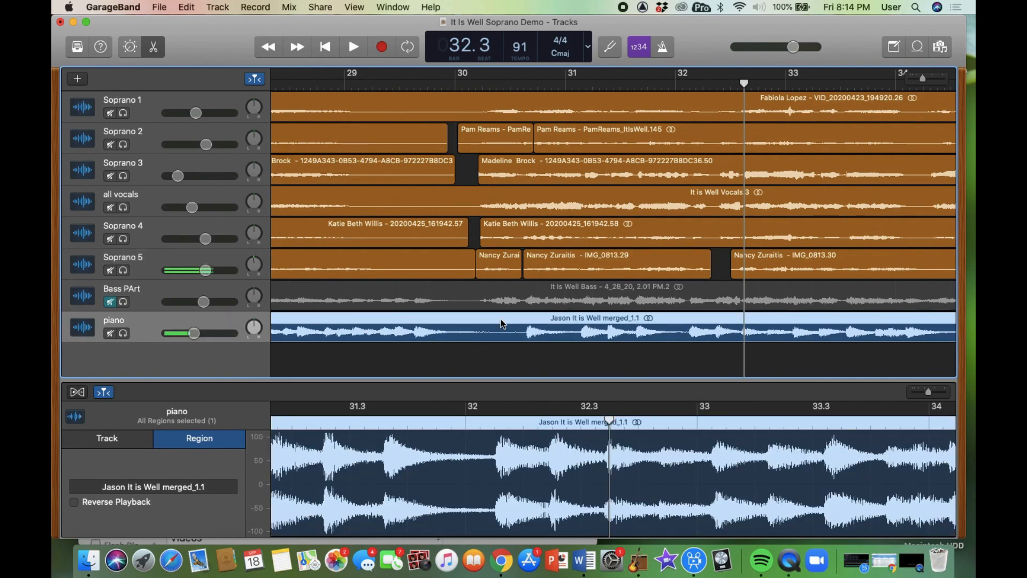
click(491, 427)
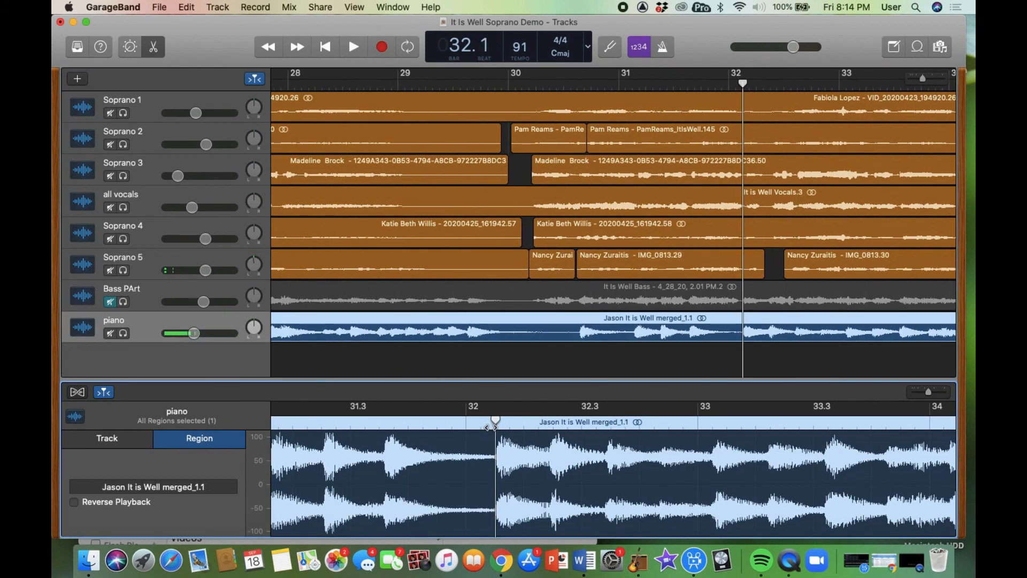
scroll(491, 427, left, 10)
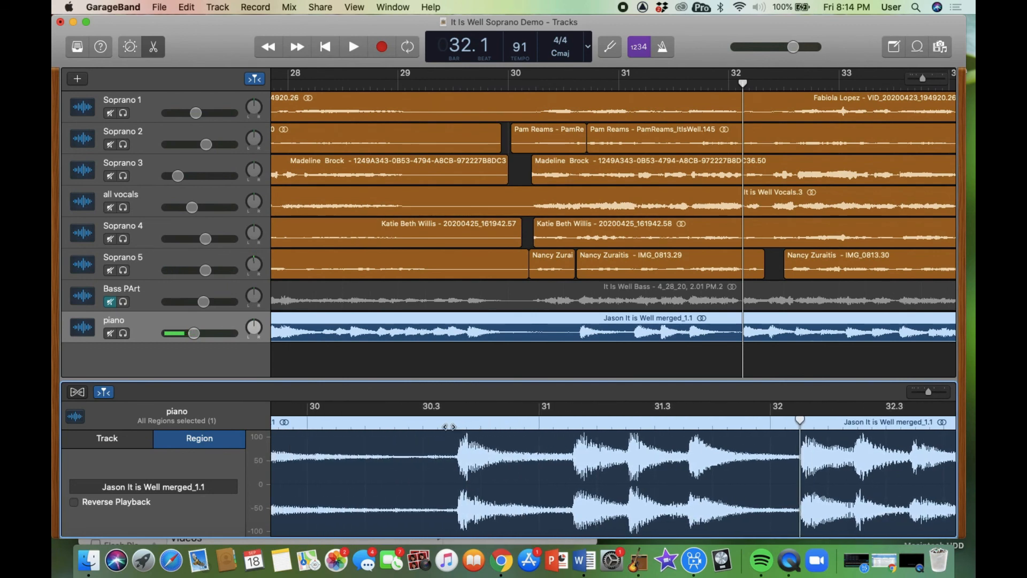
click(453, 426)
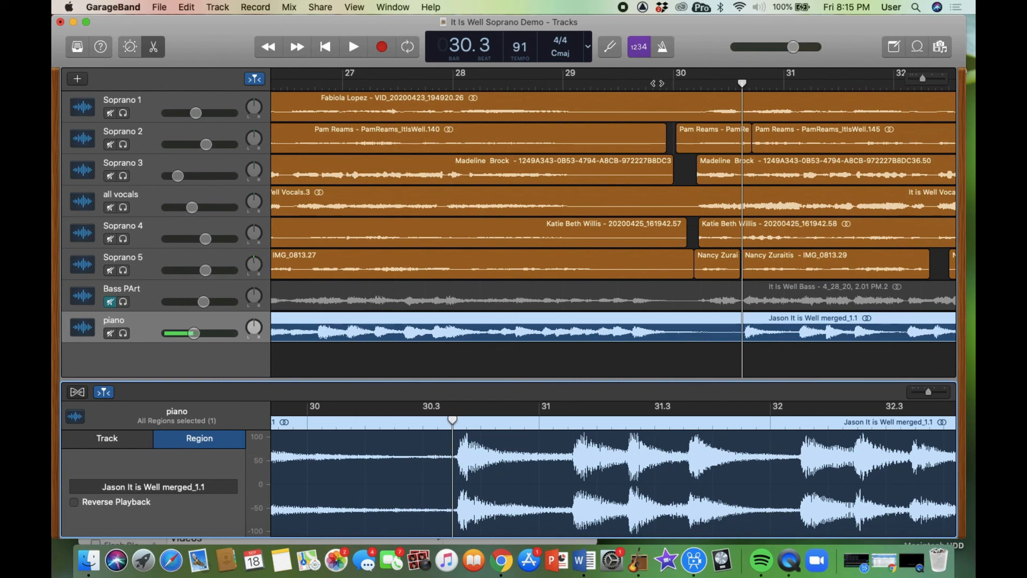
- Play the full mix from bar 29.4, then mute the all vocals reference track
click(657, 83)
key(space)
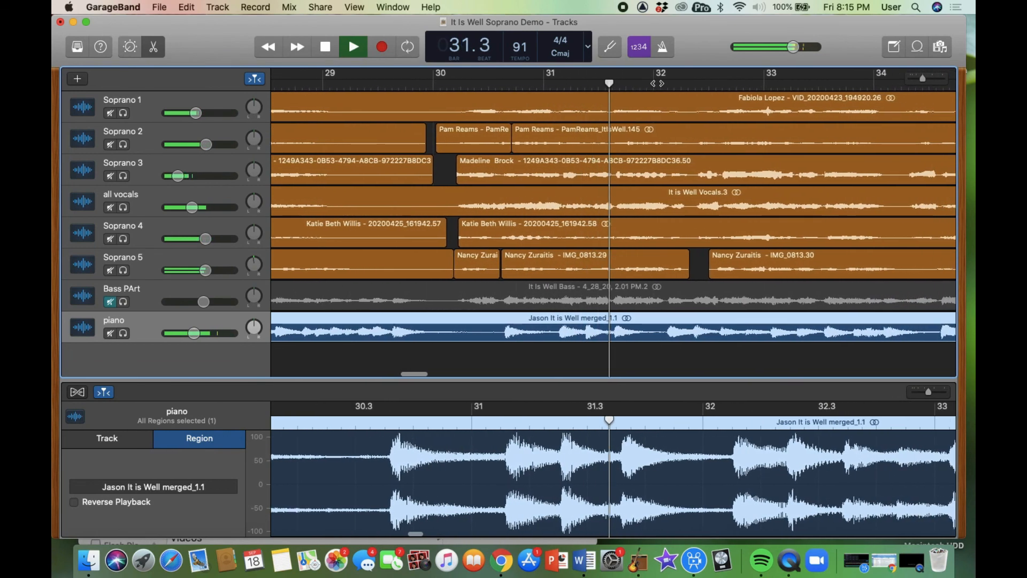
key(space)
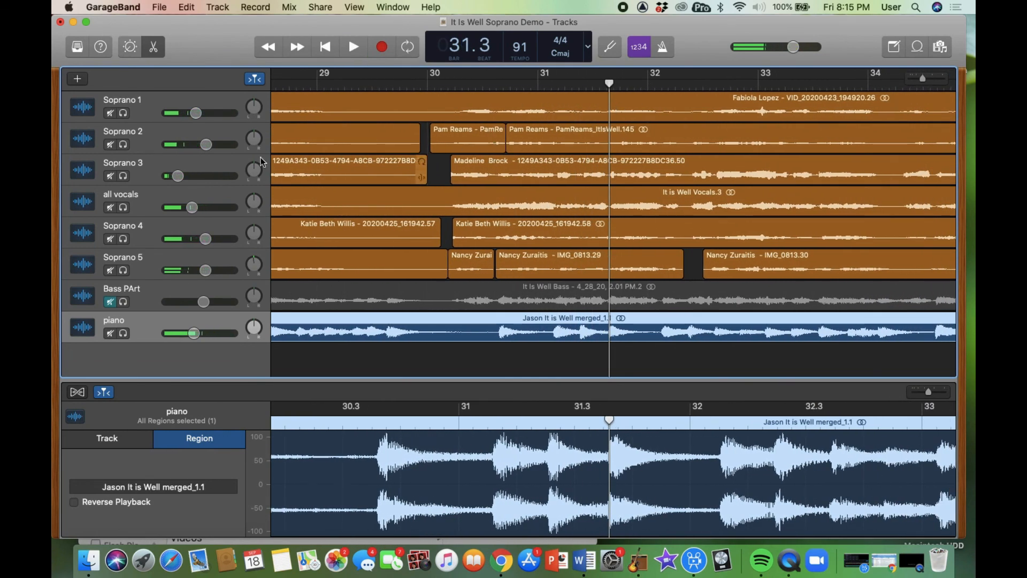
click(110, 209)
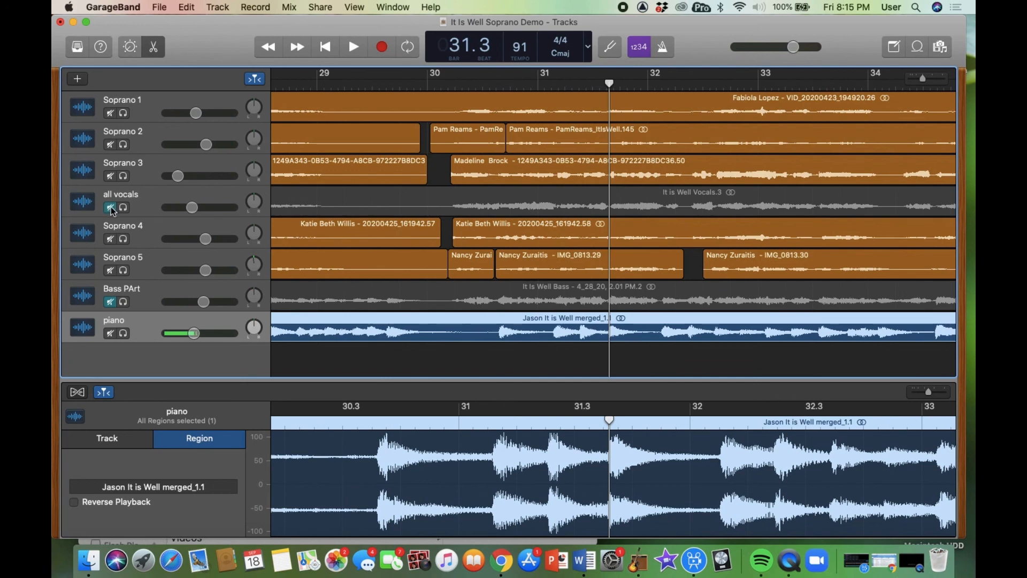
click(125, 209)
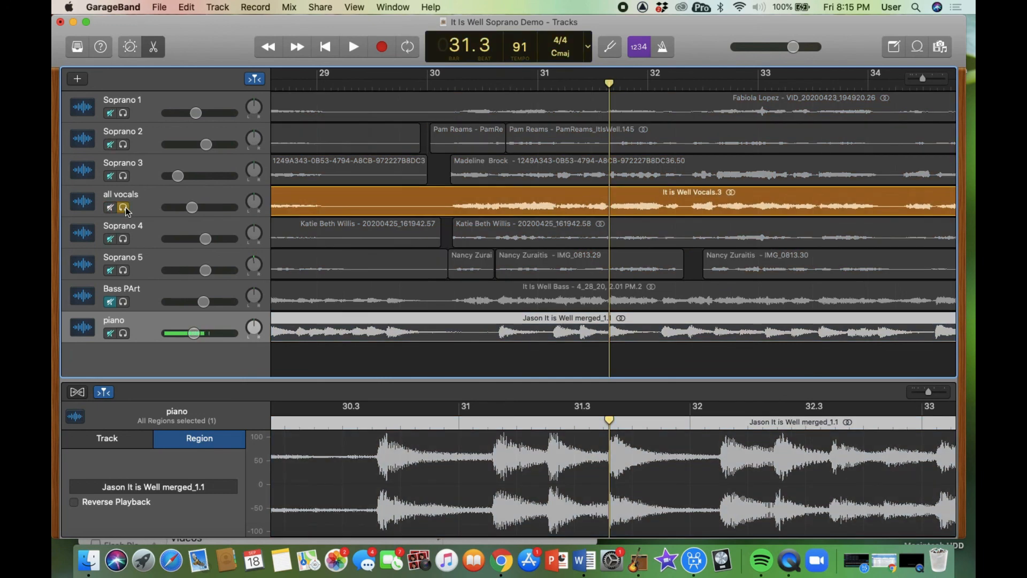
click(110, 208)
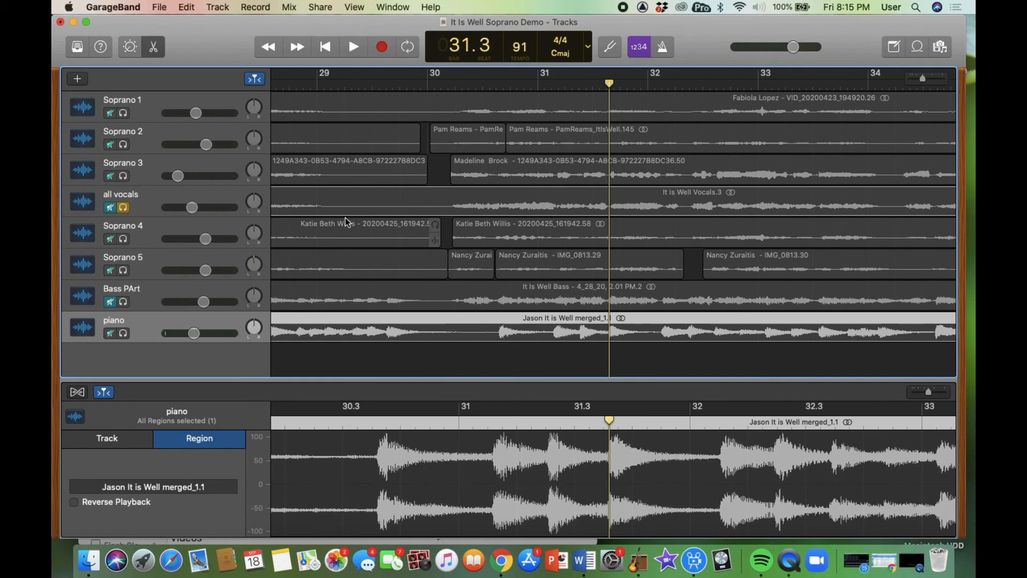
click(123, 207)
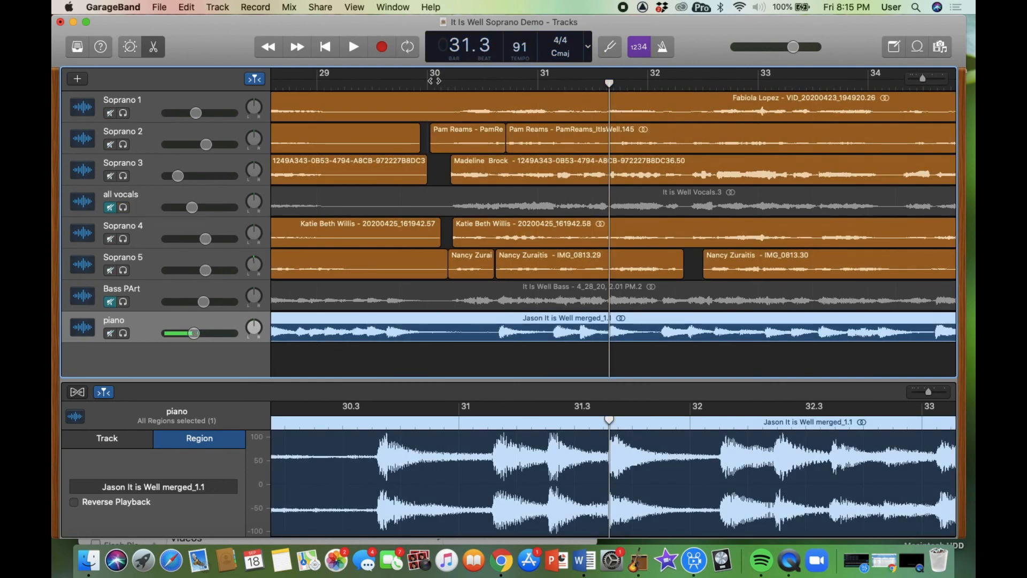
click(429, 83)
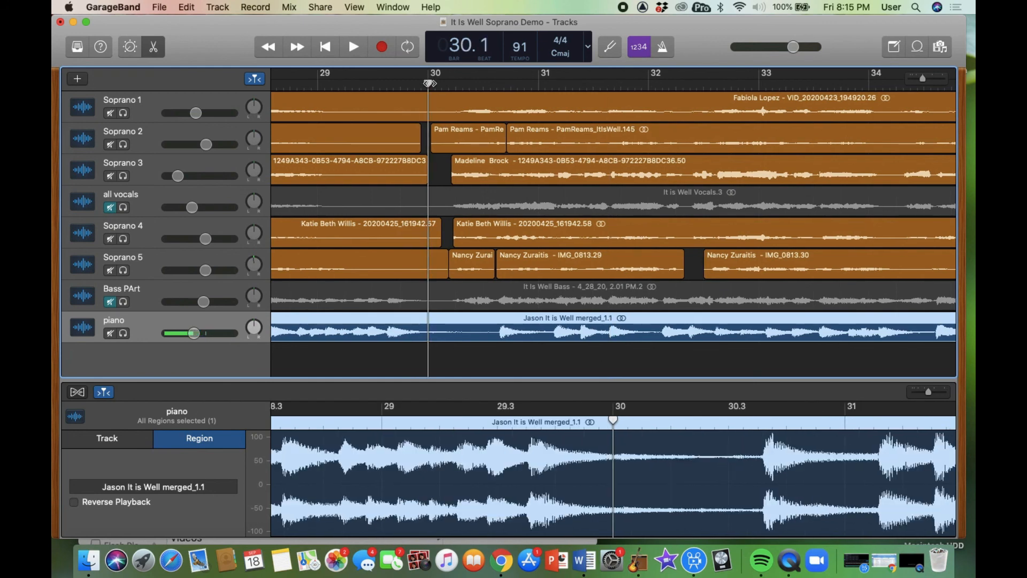
key(space)
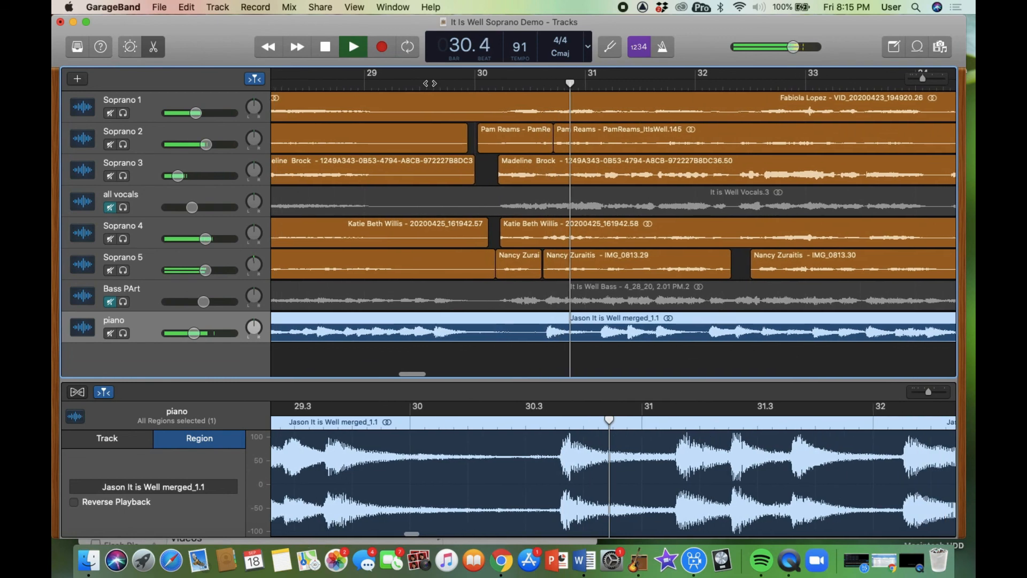
key(space)
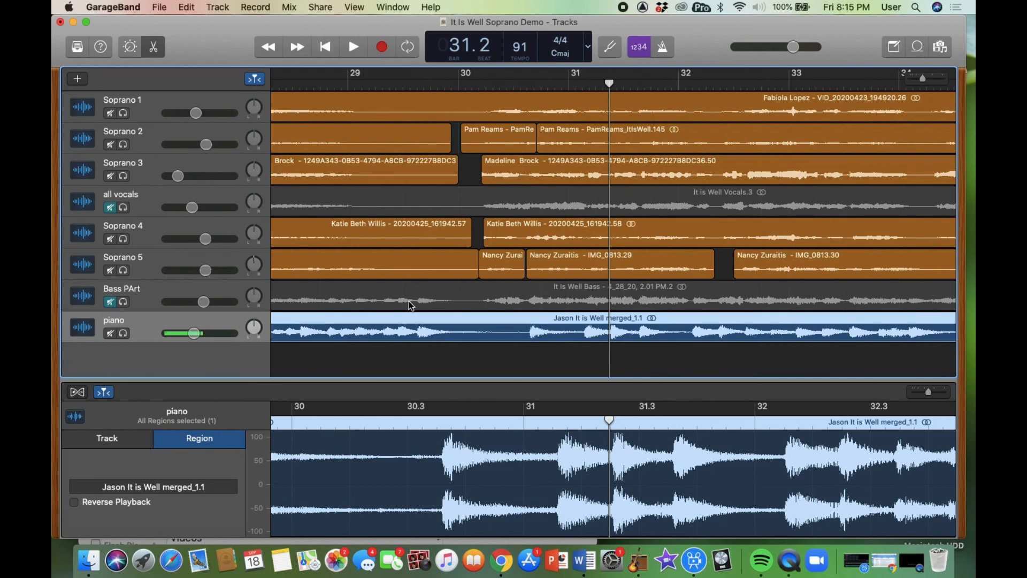
- Move to bar 56.3, unmute all vocals, and play the choir from there
scroll(529, 219, right, 5)
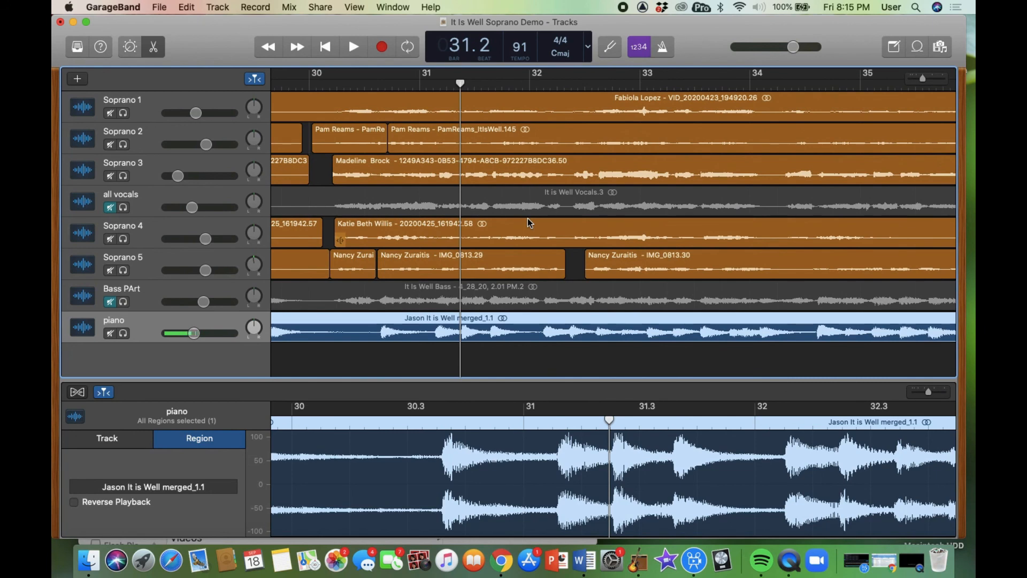
scroll(526, 223, right, 10)
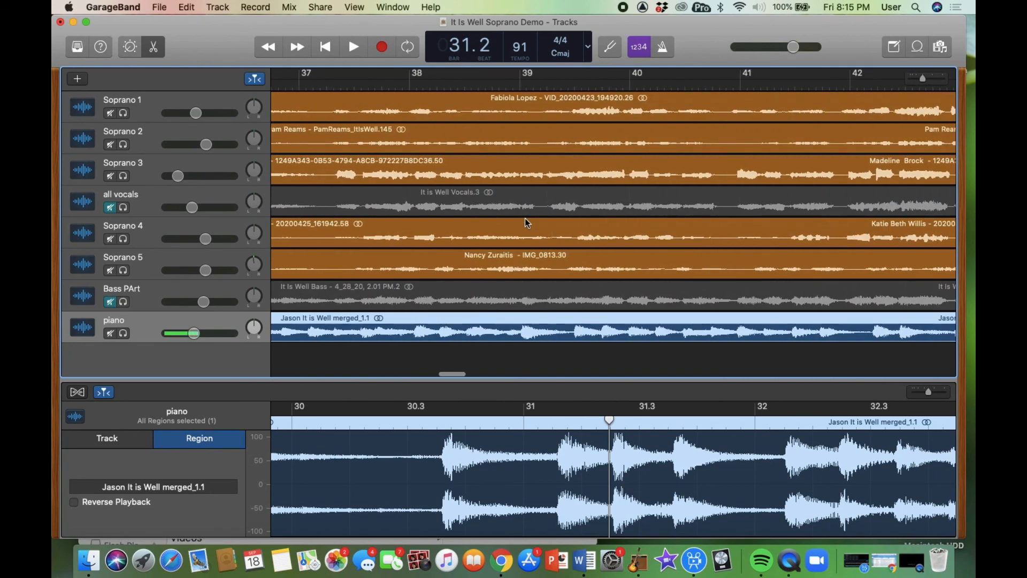
scroll(525, 219, right, 4)
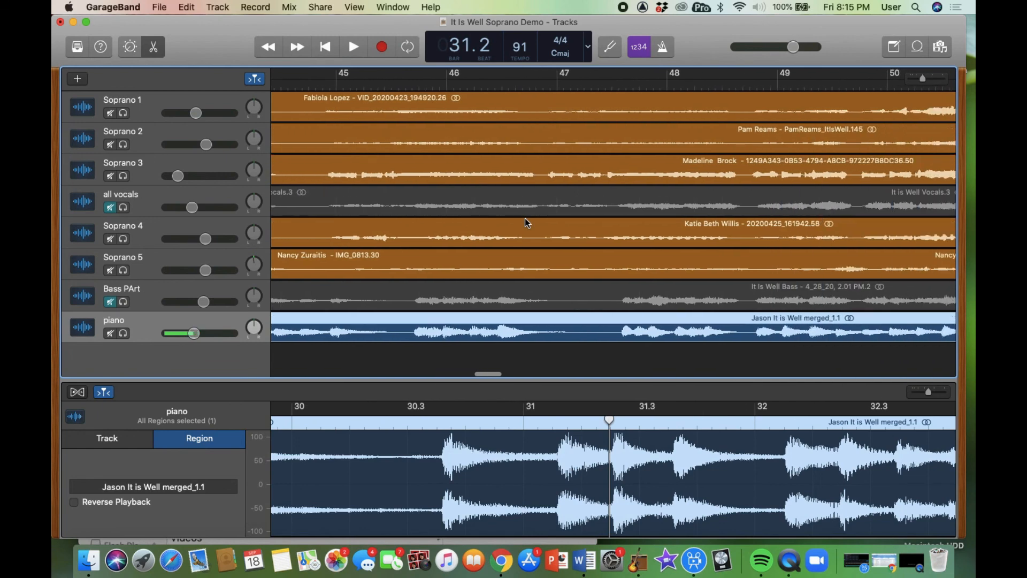
scroll(525, 219, right, 6)
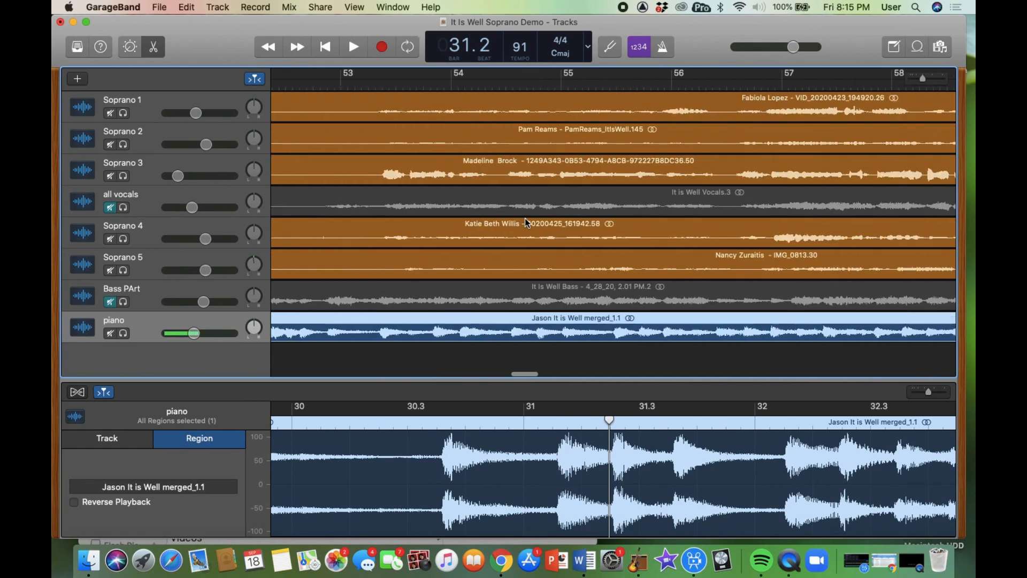
scroll(526, 219, right, 3)
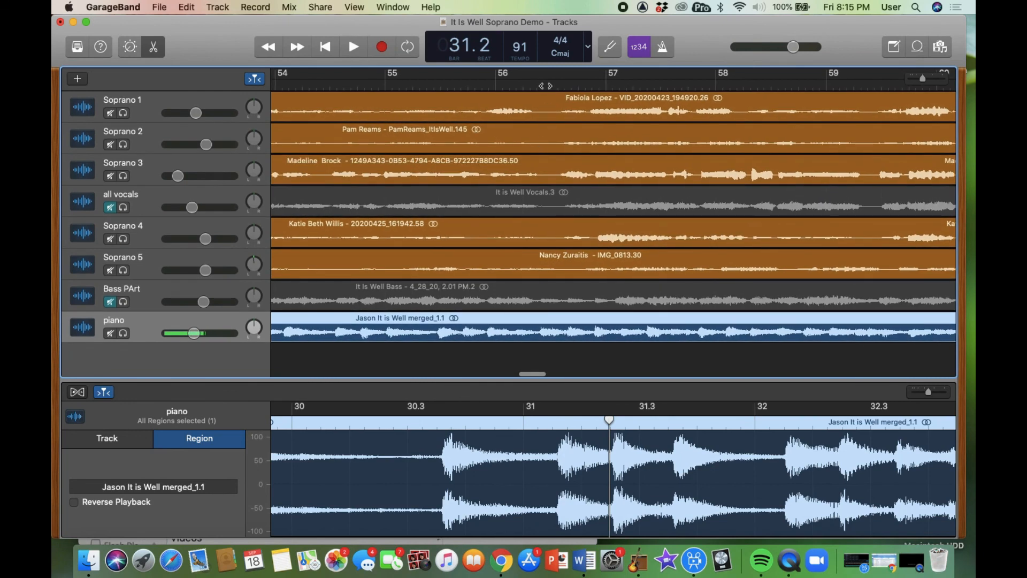
click(546, 86)
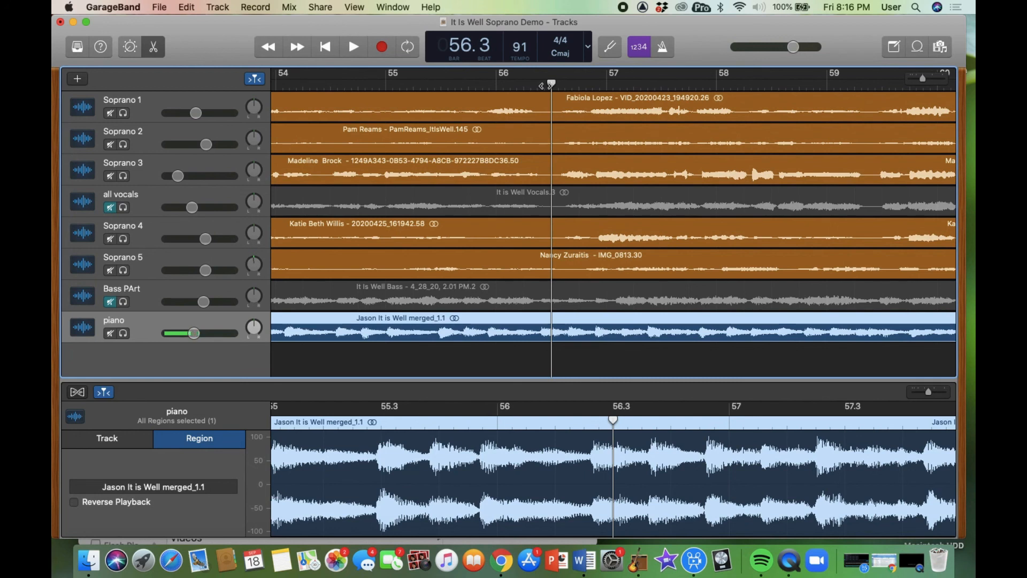
click(114, 208)
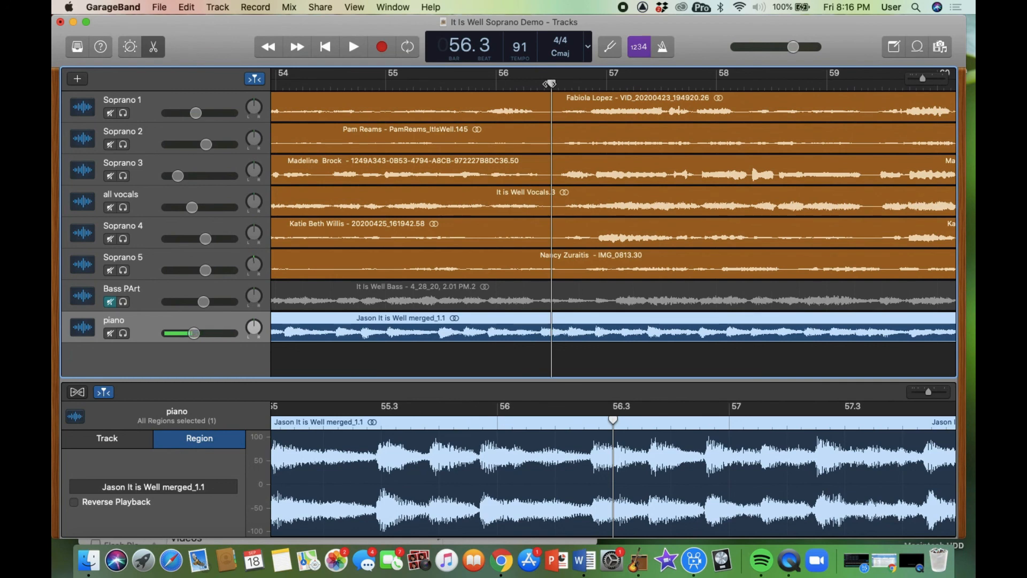
key(space)
key(space)
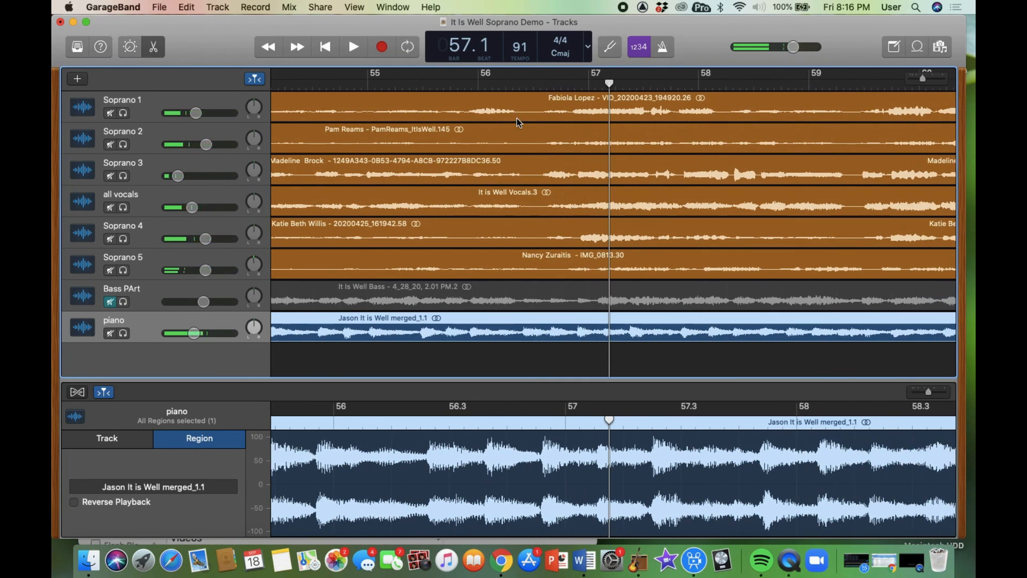
click(534, 82)
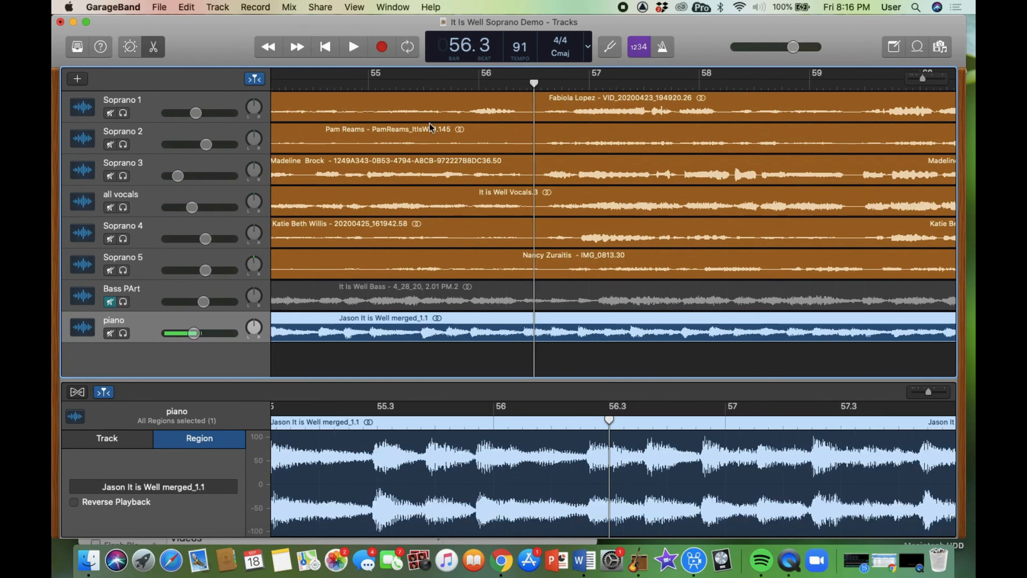
- Compare soloed Soprano 1 against all vocals near bar 57, then switch the solo to Soprano 2
click(124, 208)
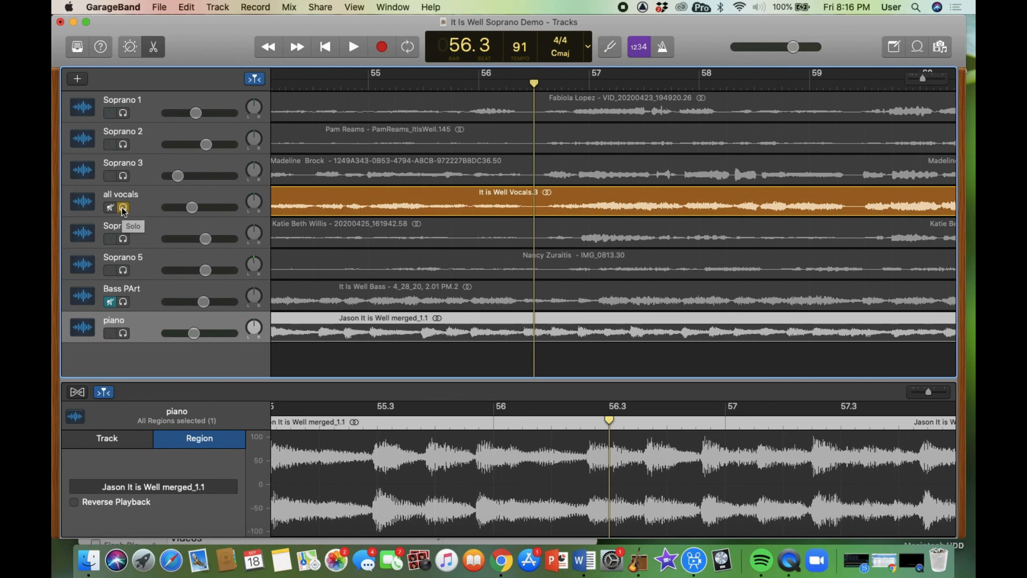
click(123, 113)
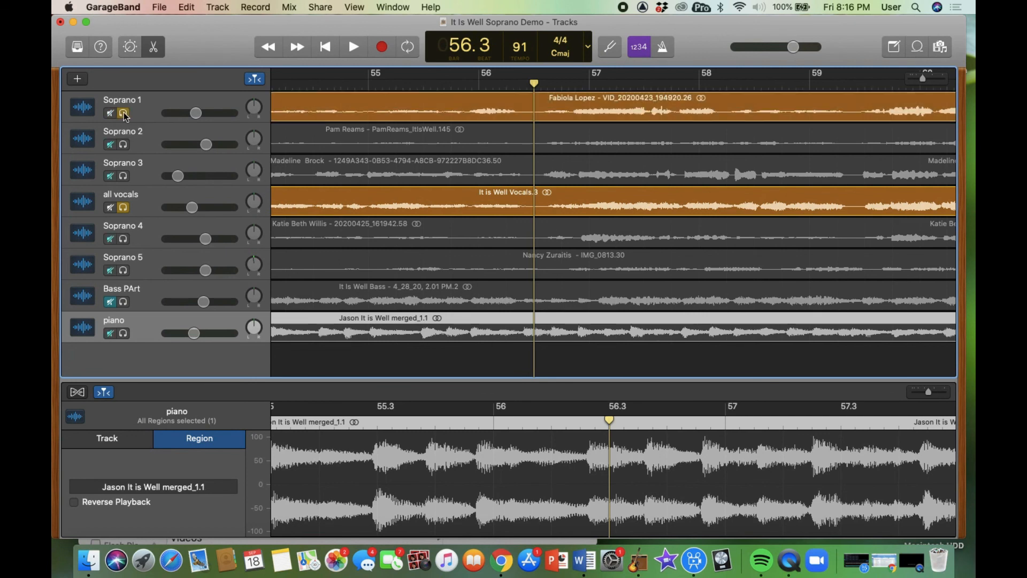
key(space)
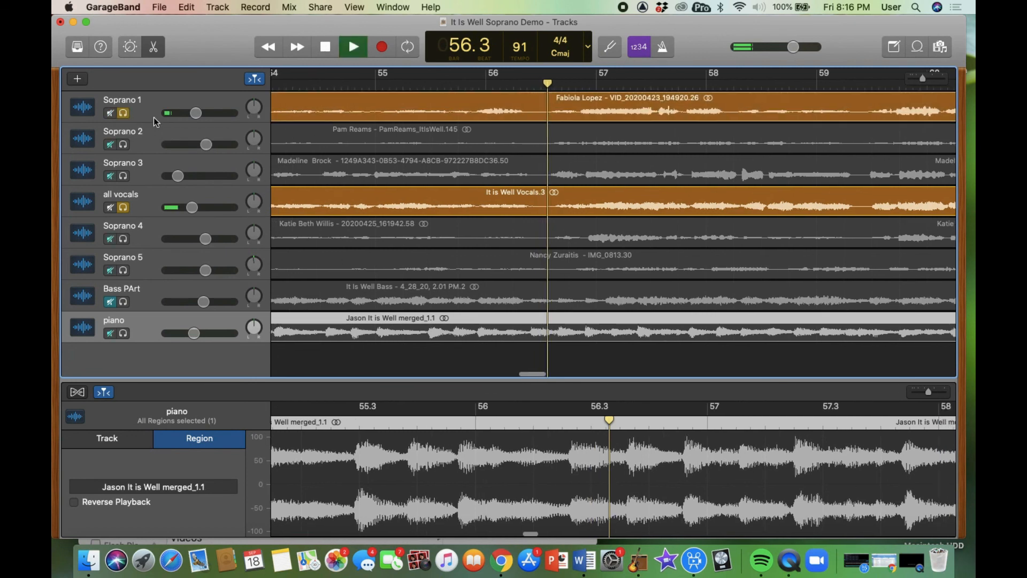
key(space)
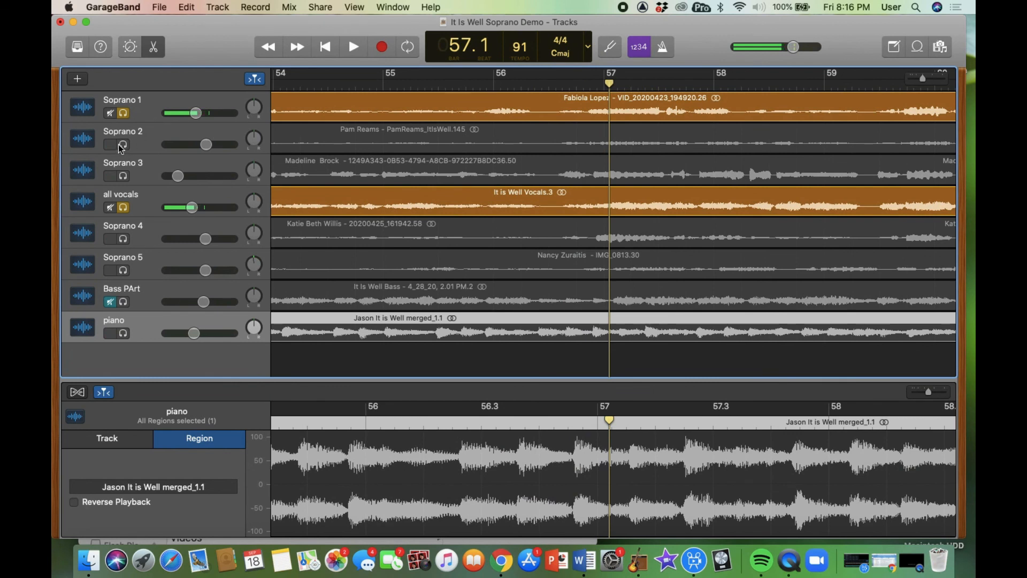
click(124, 113)
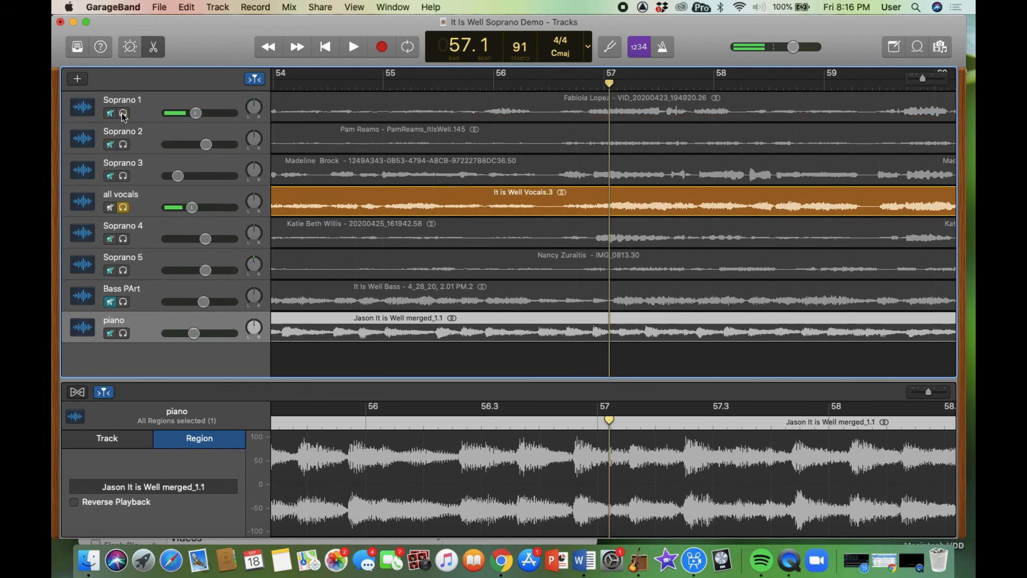
click(123, 144)
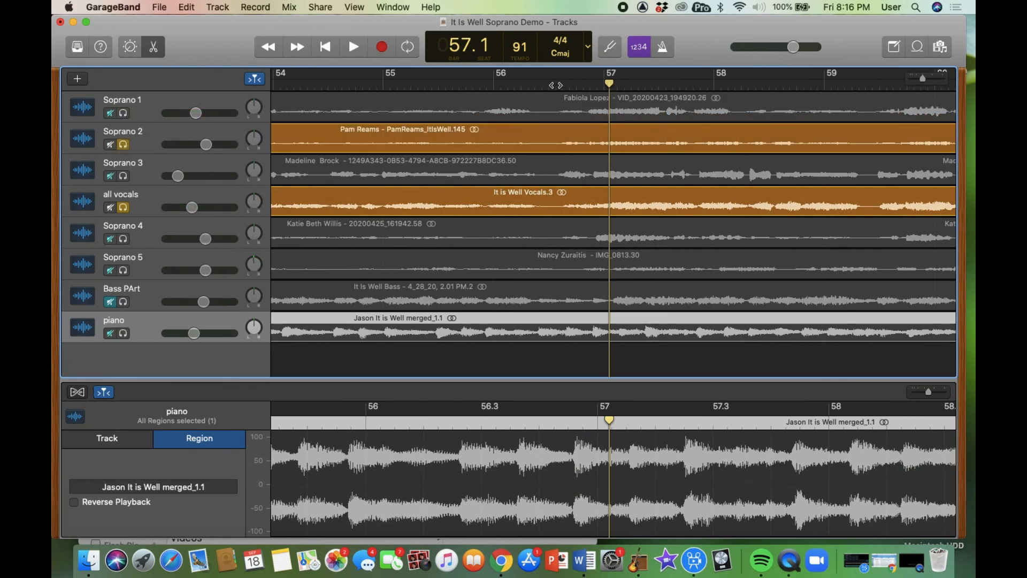
click(550, 84)
key(space)
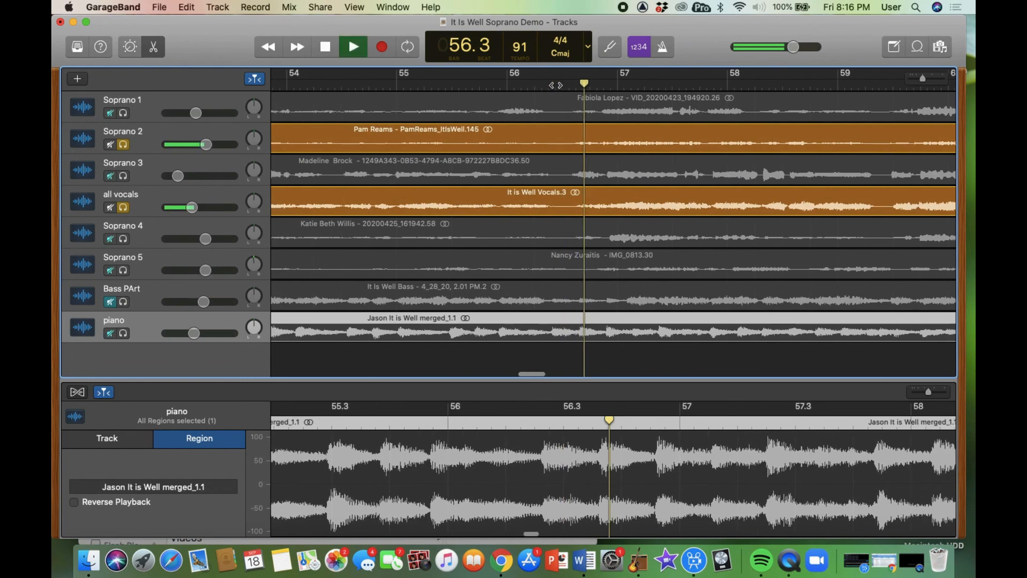
click(551, 131)
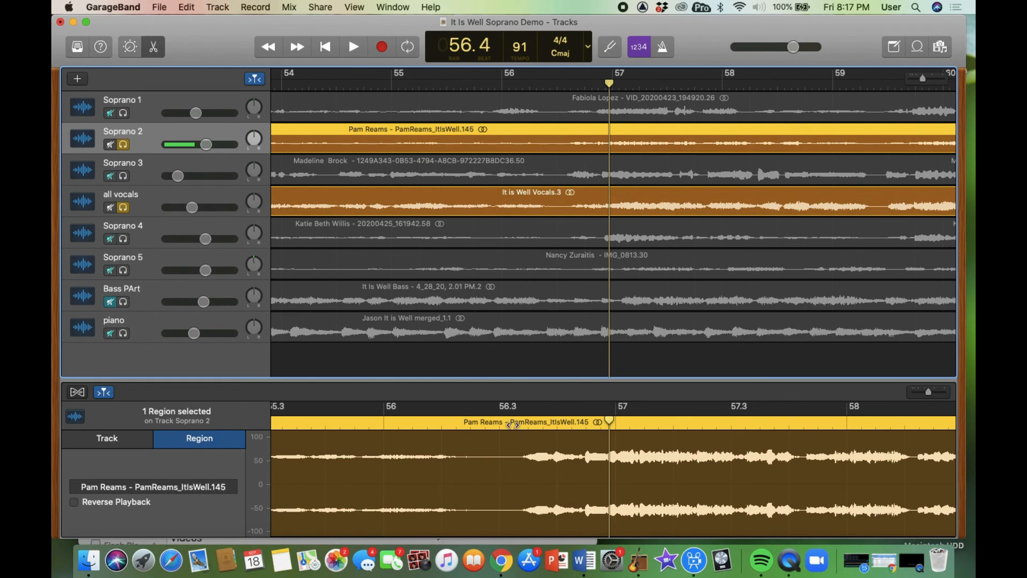
click(514, 423)
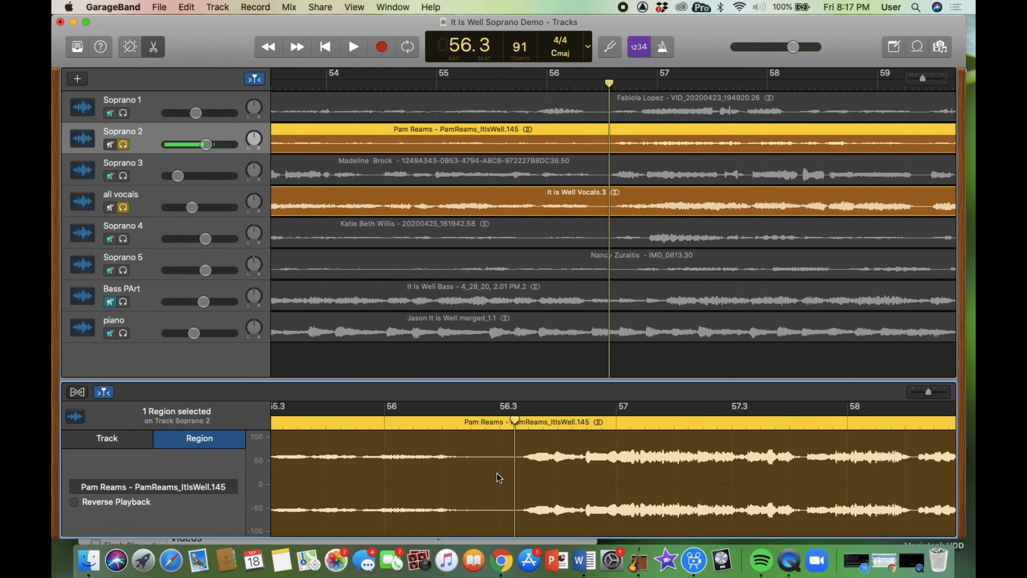
key(space)
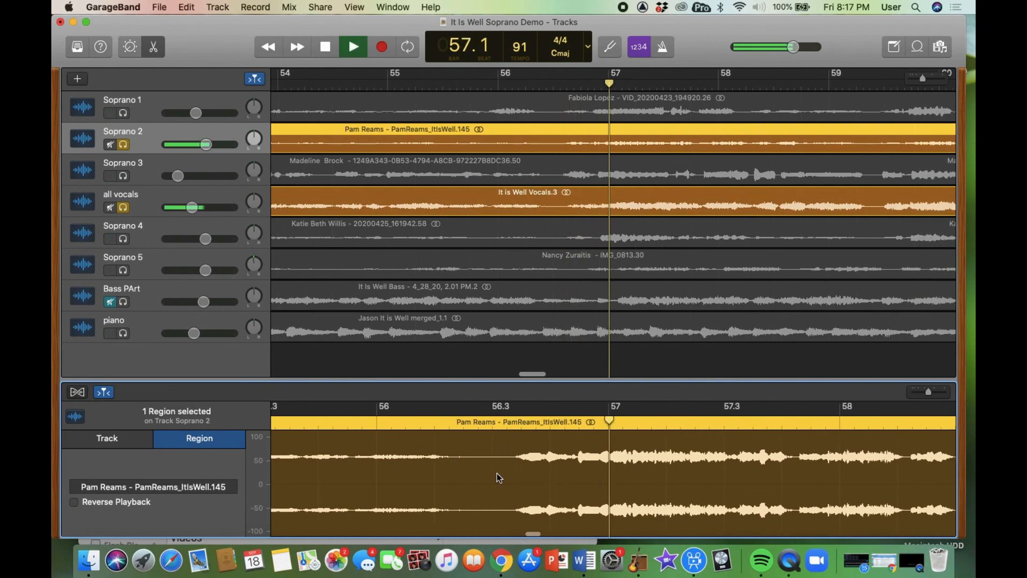
key(space)
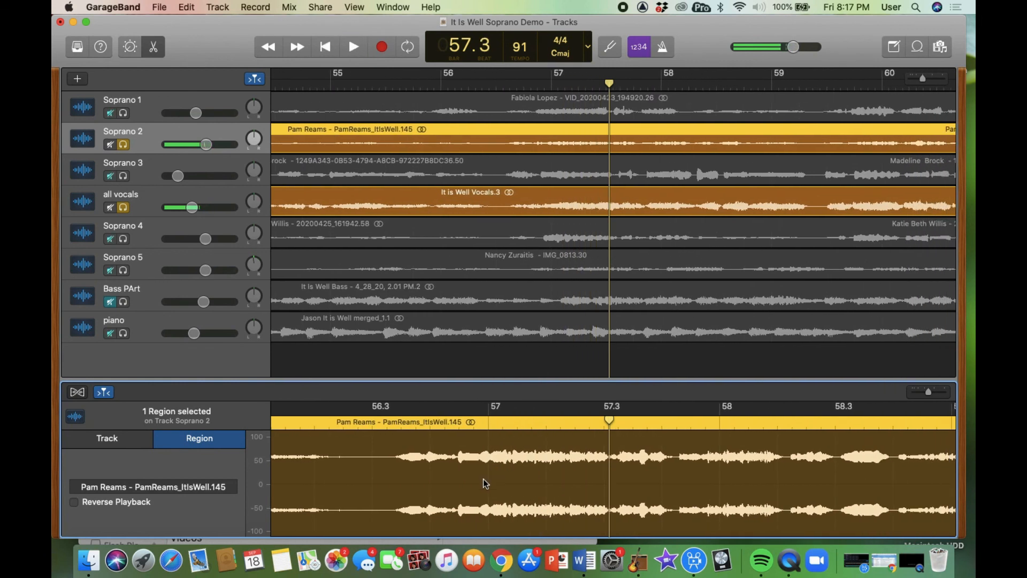
click(389, 423)
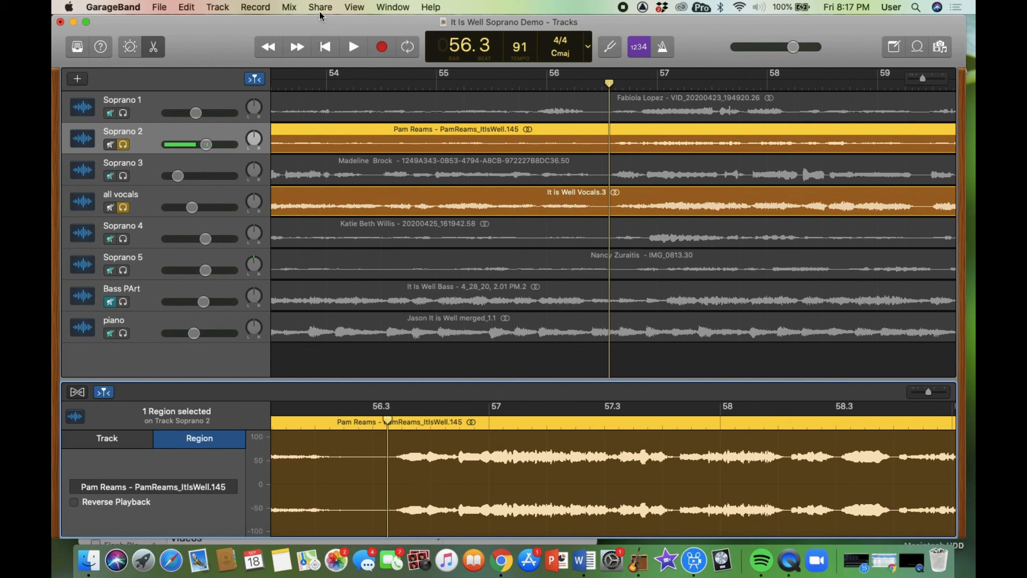
- Turn on Mix > Show Automation and deselect the Soprano 2 region to activate its volume line
click(290, 7)
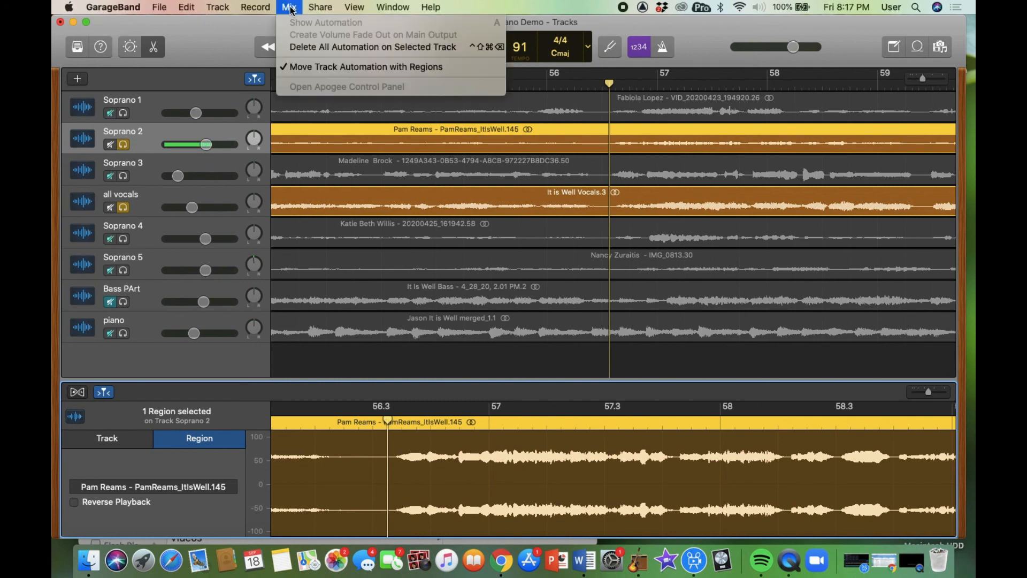
click(196, 138)
click(195, 138)
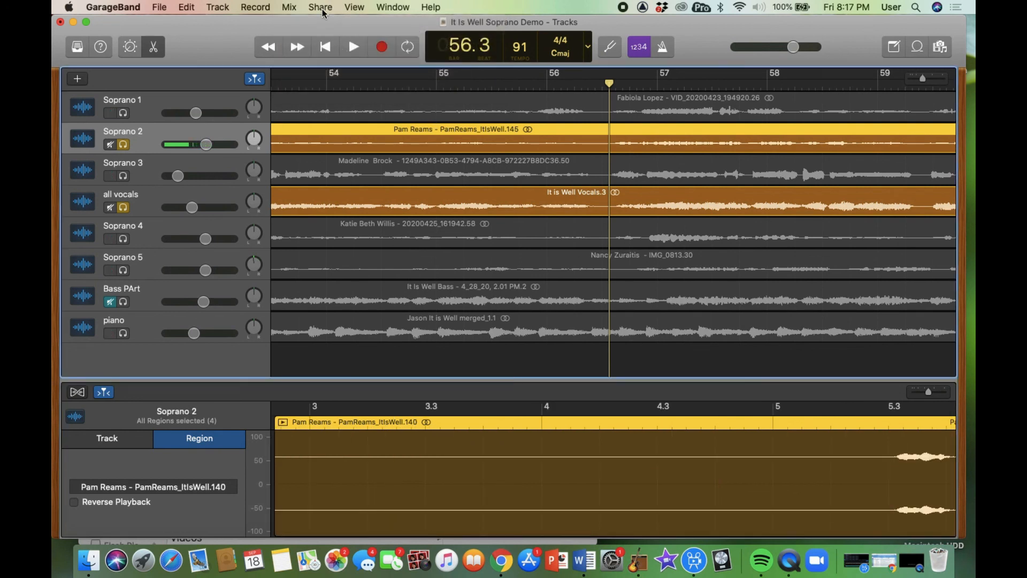
click(289, 7)
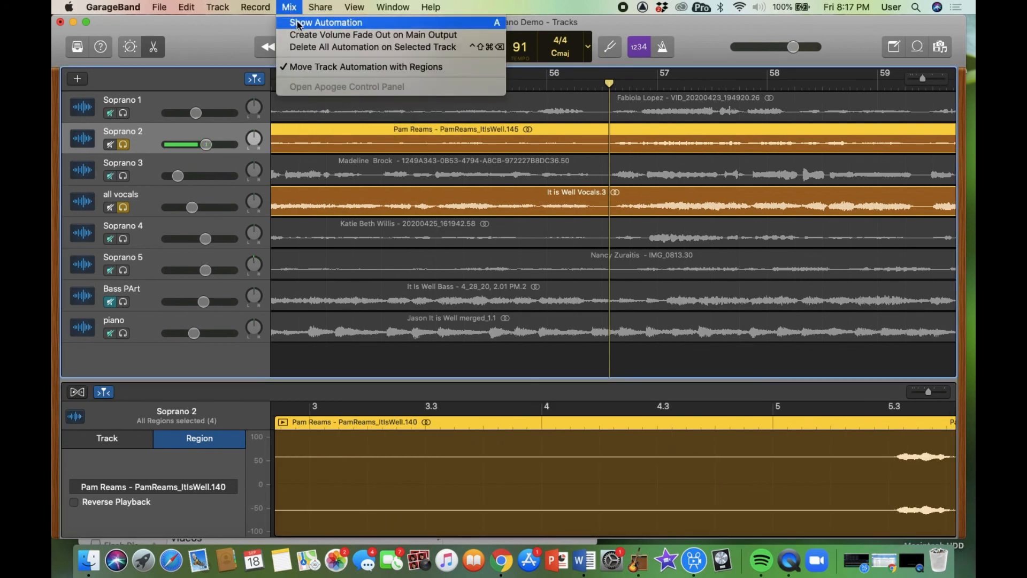
click(298, 22)
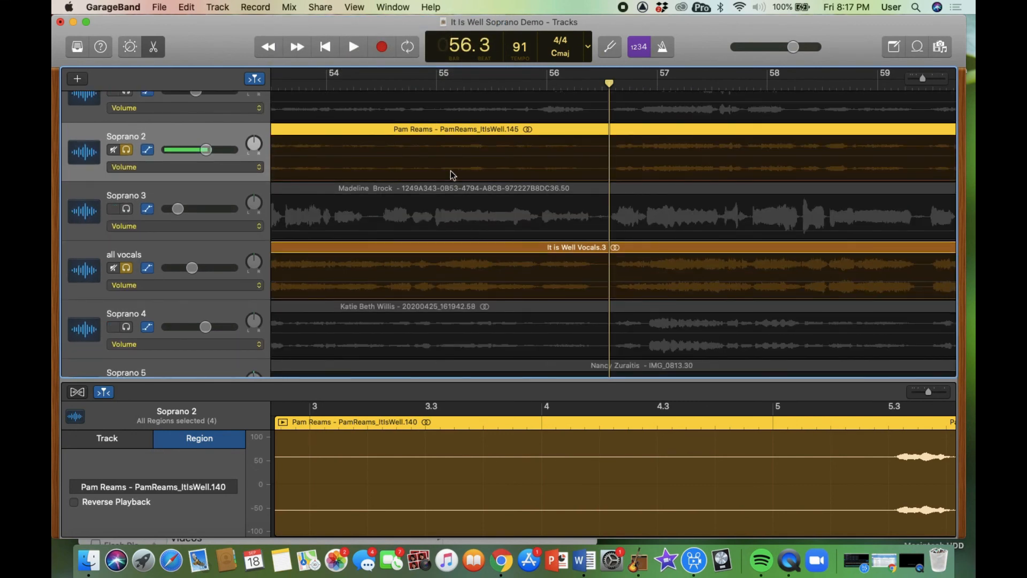
click(487, 161)
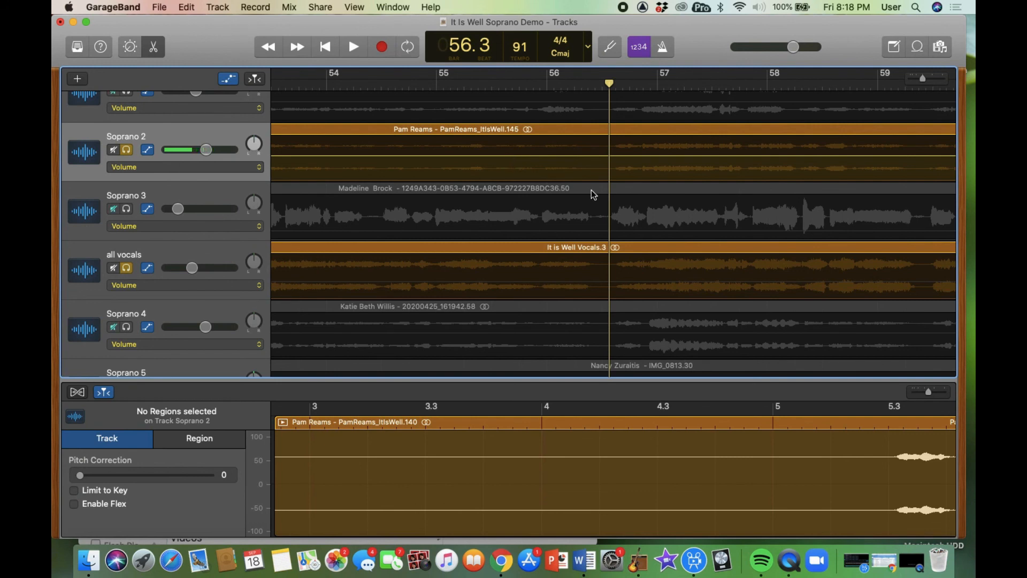
- Pull Soprano 2's volume to -∞ dB just after bar 56.3, then play back the dip
scroll(643, 181, right, 3)
scroll(643, 182, right, 2)
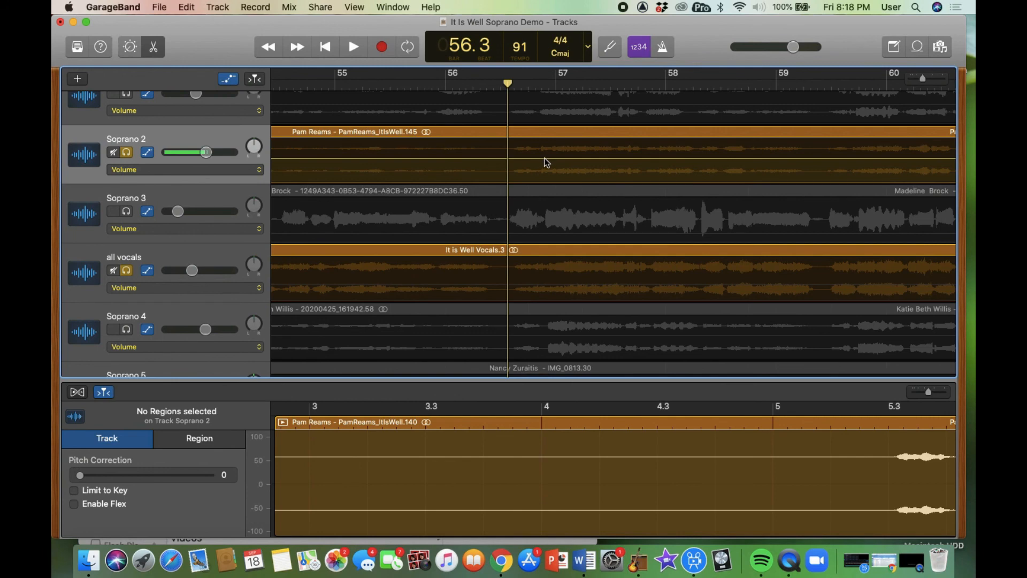
key(super+Right)
key(super+Right)
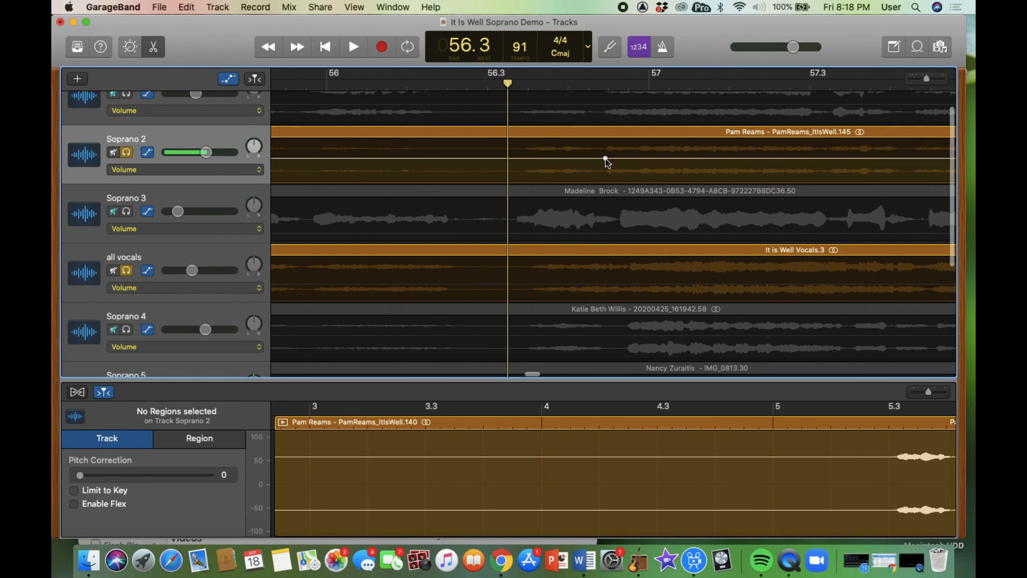
click(514, 163)
click(599, 158)
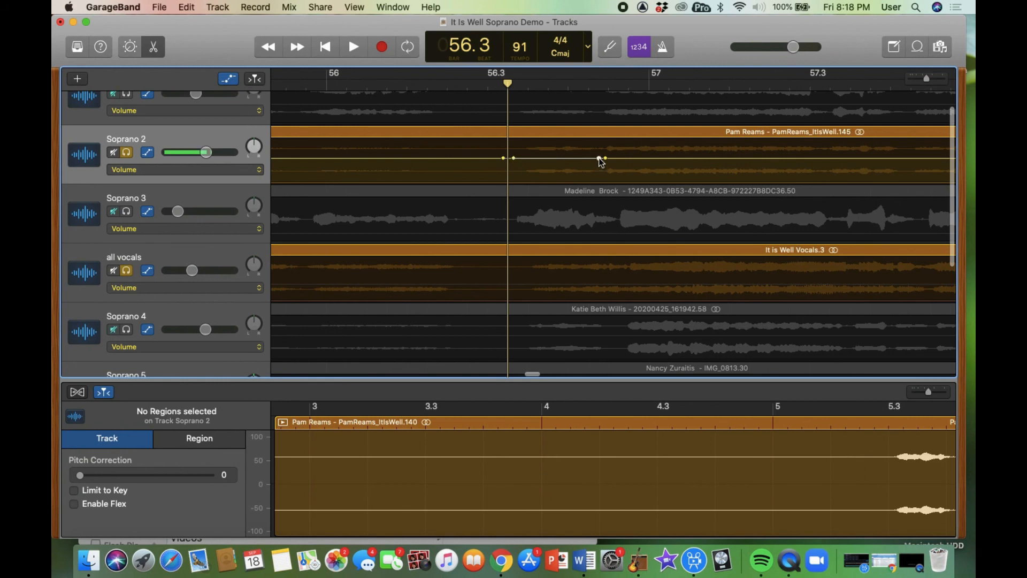
click(566, 163)
drag(563, 162, 563, 190)
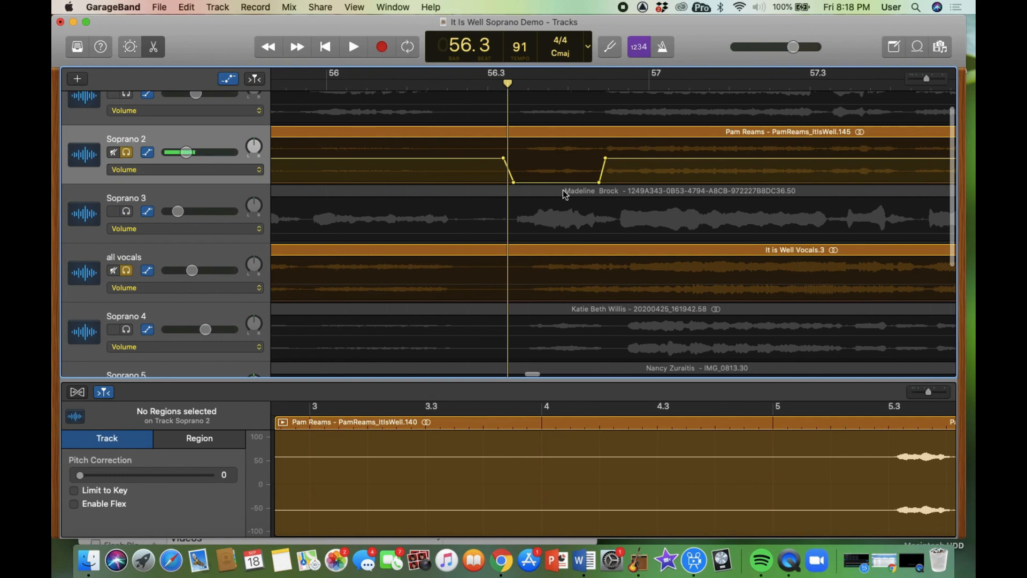
key(space)
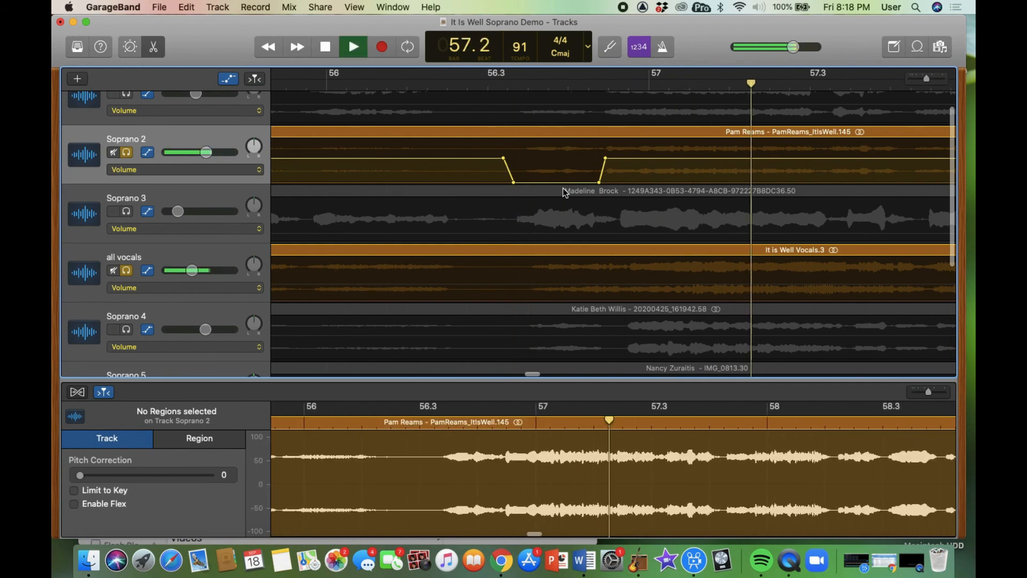
key(space)
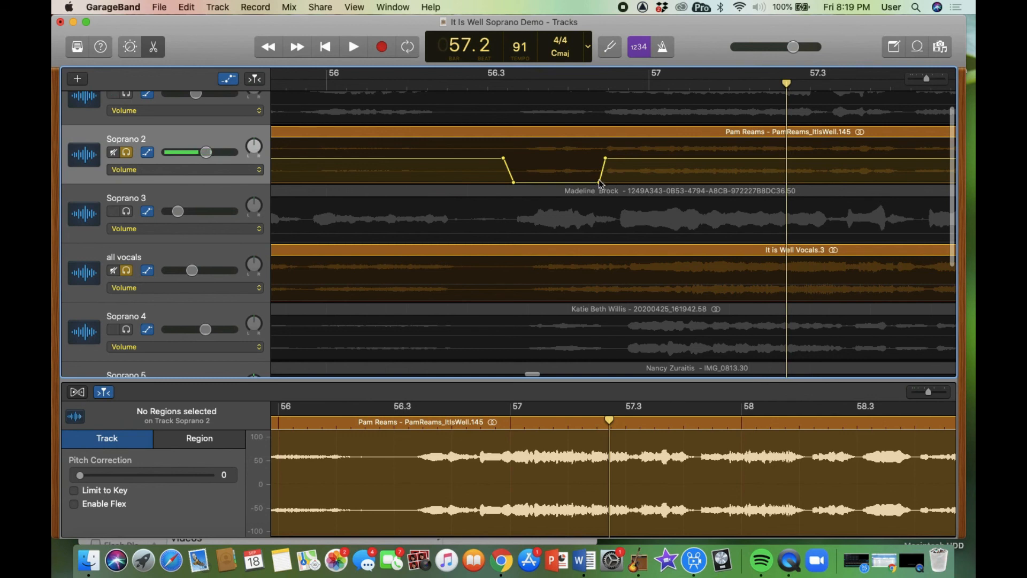
- Switch the solo from Soprano 2 to Soprano 3 and play from bar 56.3
click(127, 154)
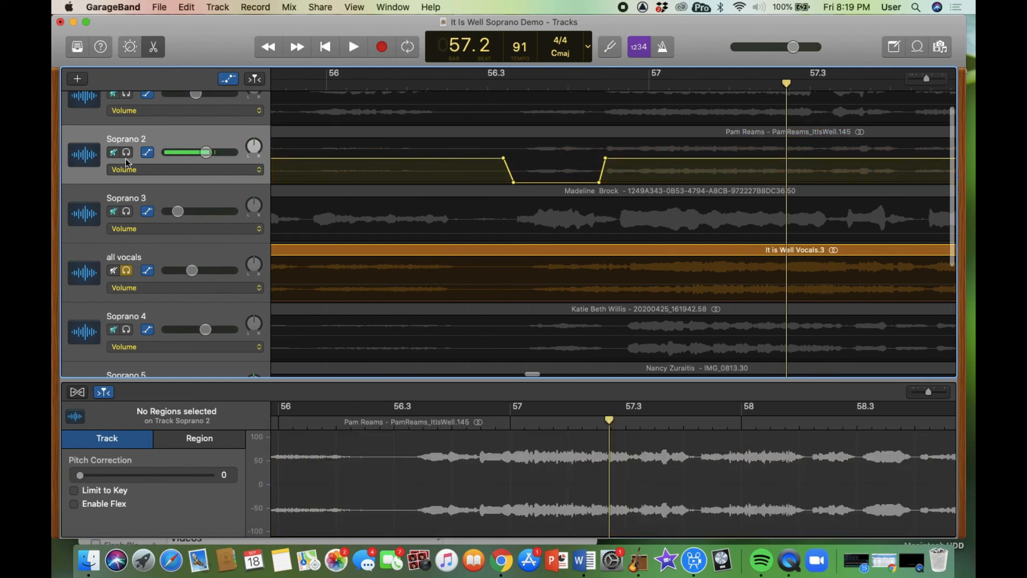
click(128, 212)
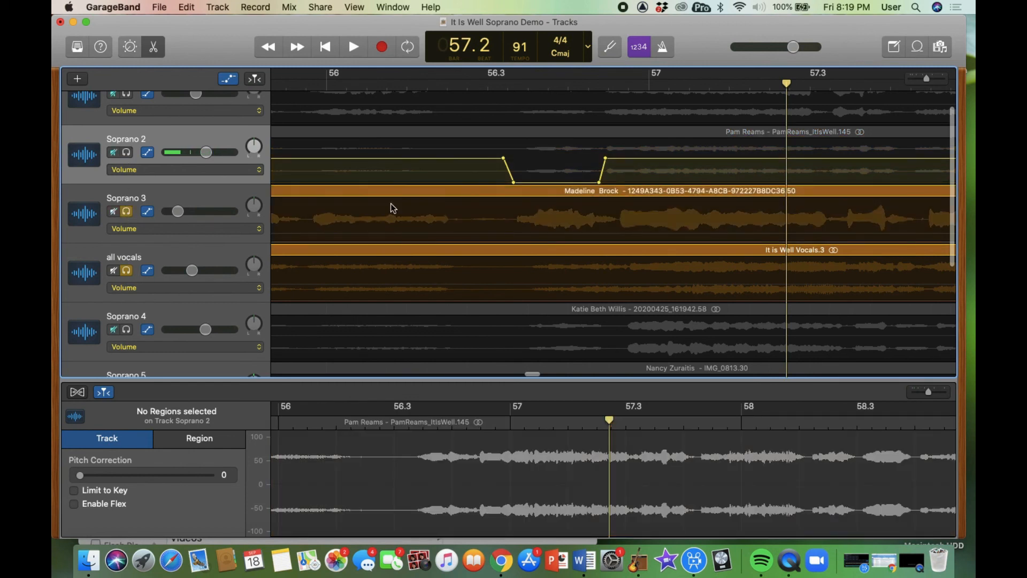
click(500, 84)
key(space)
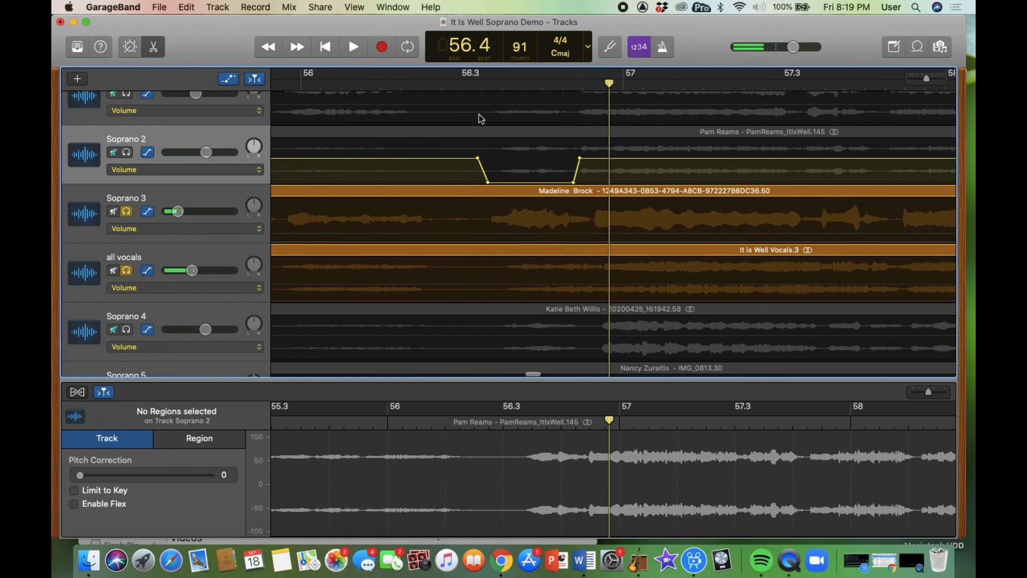
- Add volume points on Soprano 3 and pull the segment between them down to -∞ dB
click(480, 233)
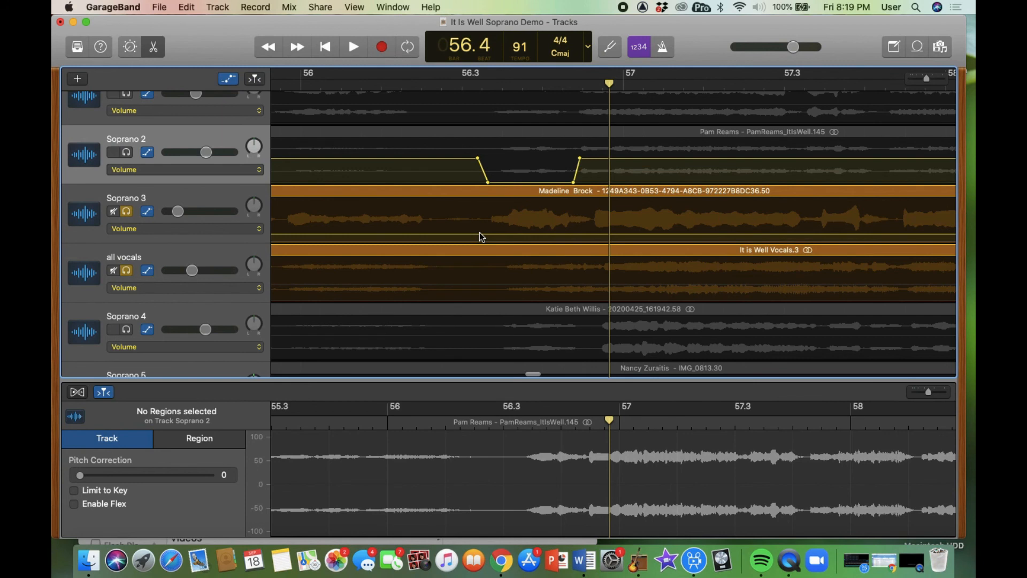
click(482, 234)
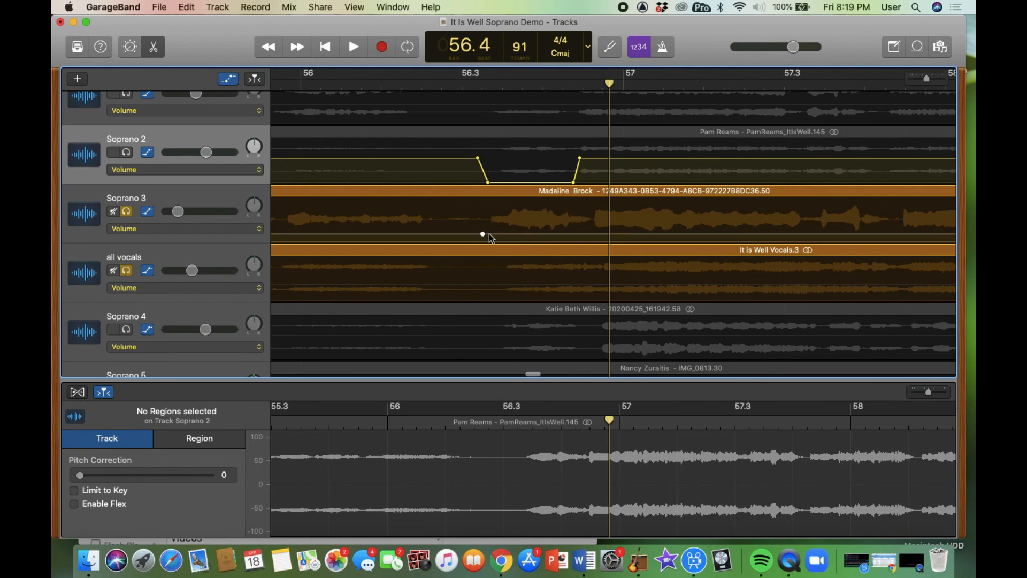
click(489, 234)
click(595, 233)
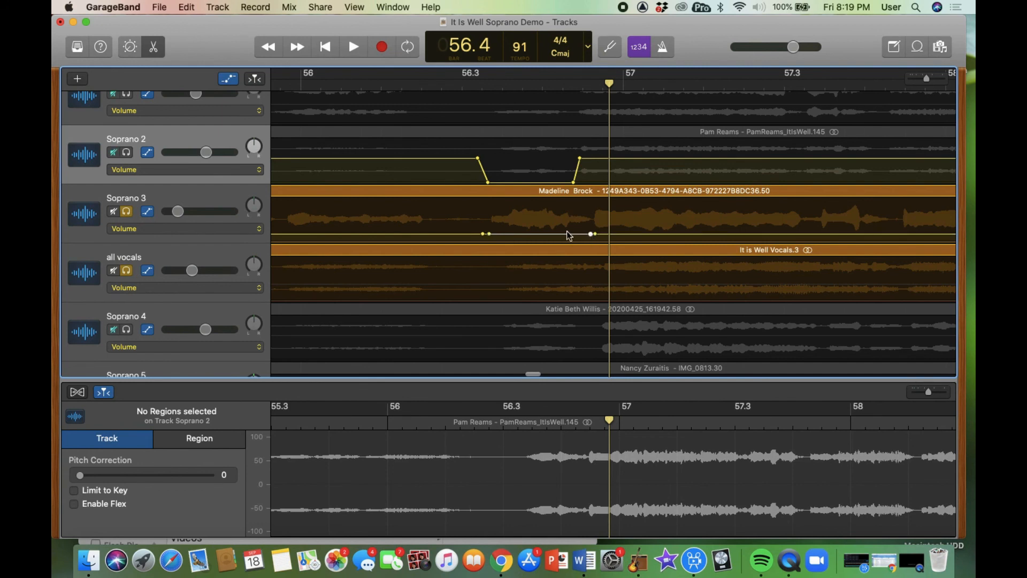
drag(566, 235, 565, 250)
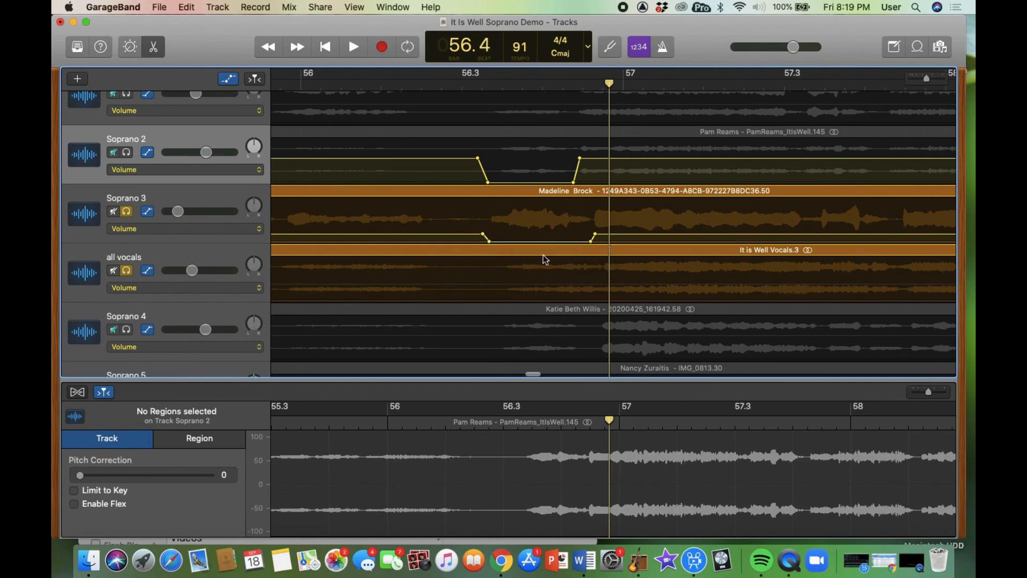
- Replay from bar 56.3 to hear Soprano 3's volume dip
click(479, 87)
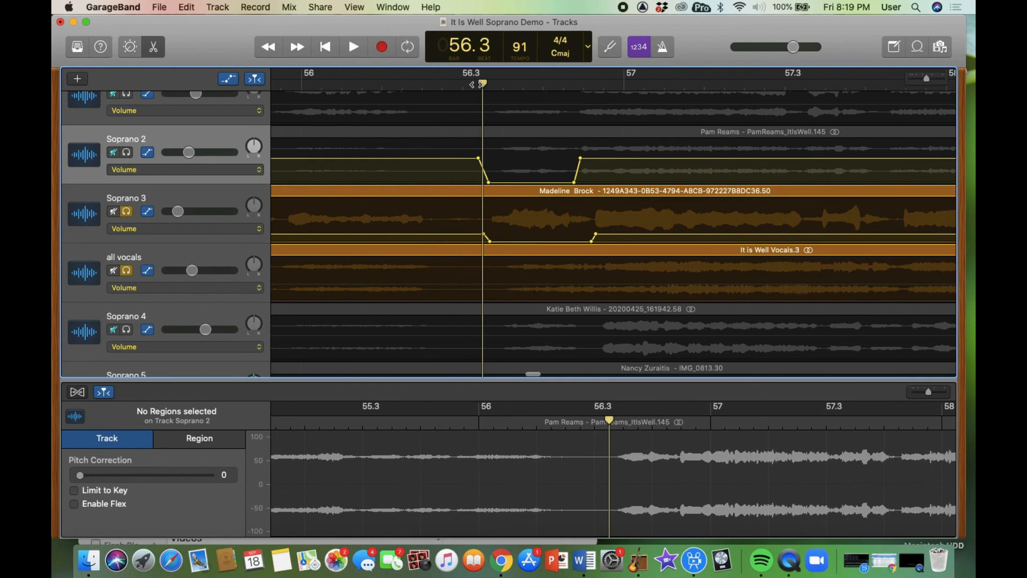
key(space)
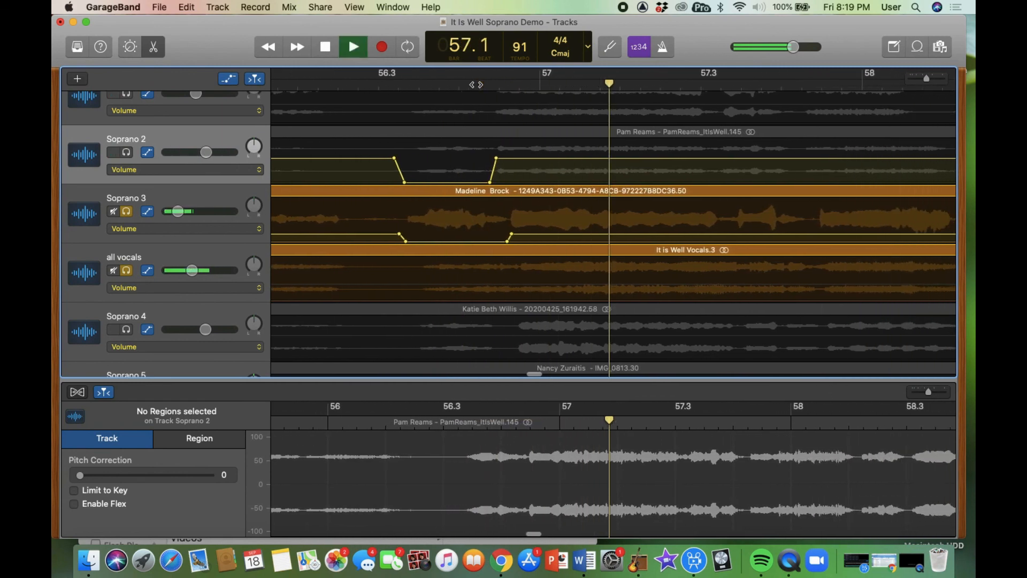
key(space)
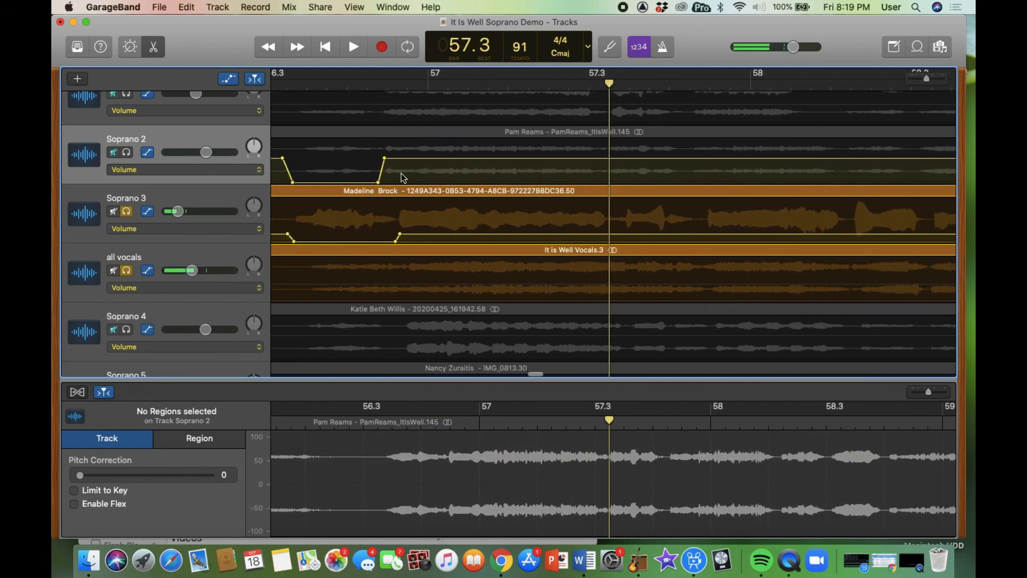
scroll(396, 179, left, 5)
scroll(387, 180, down, 1)
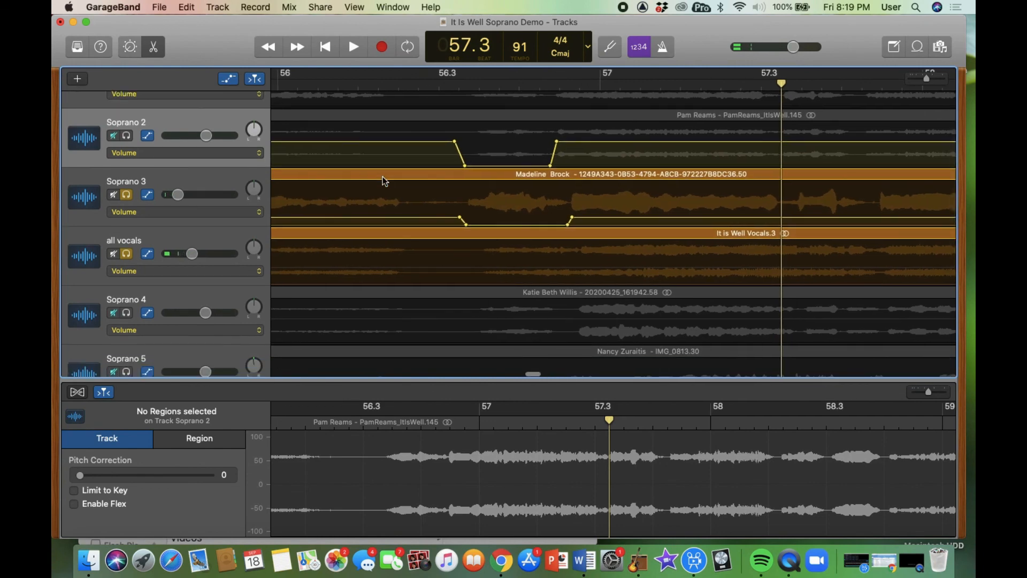
- Solo Soprano 4 instead of Soprano 3 and play it from bar 56.3 with the reference
scroll(384, 181, down, 1)
click(126, 167)
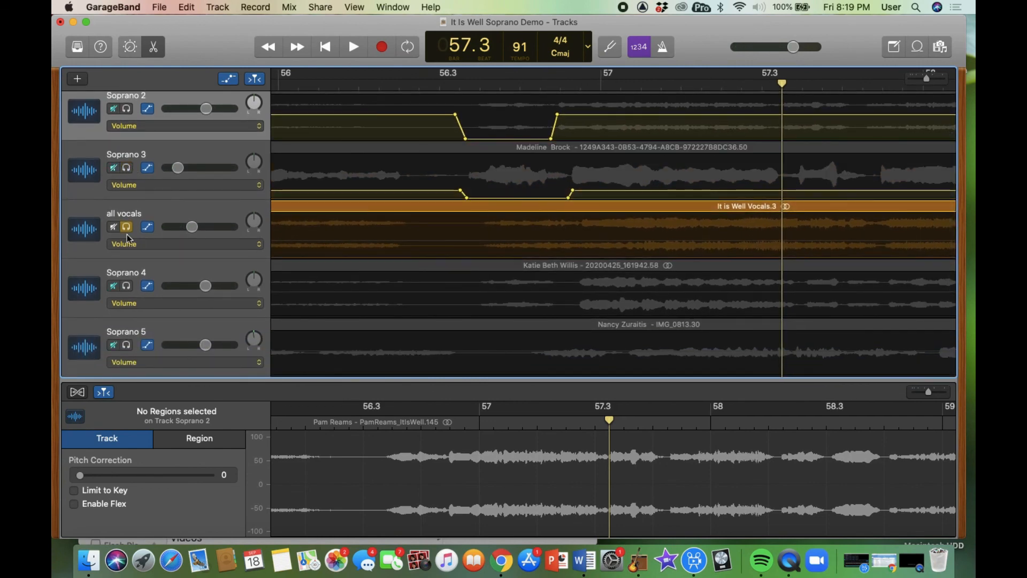
click(127, 287)
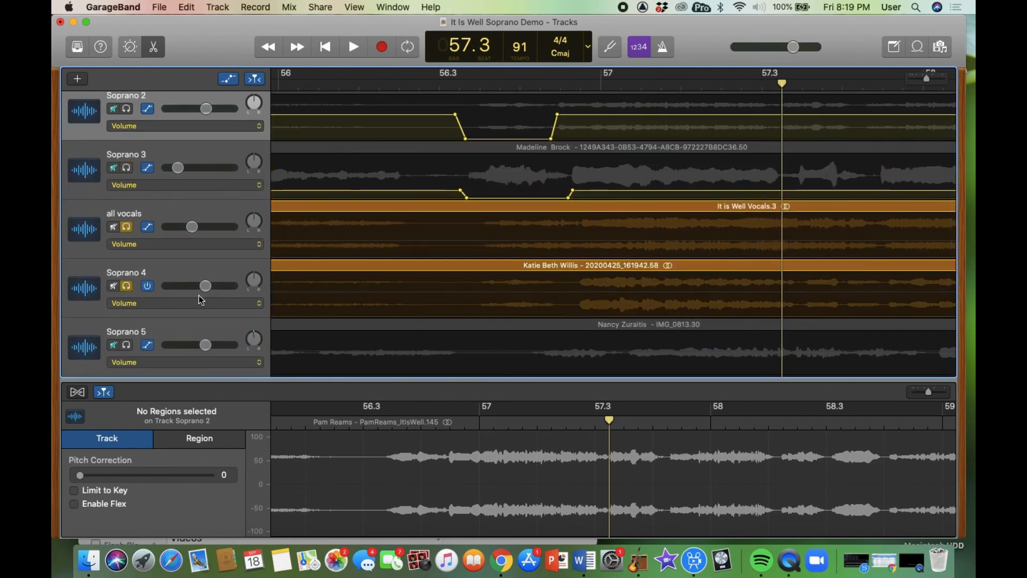
click(464, 83)
key(space)
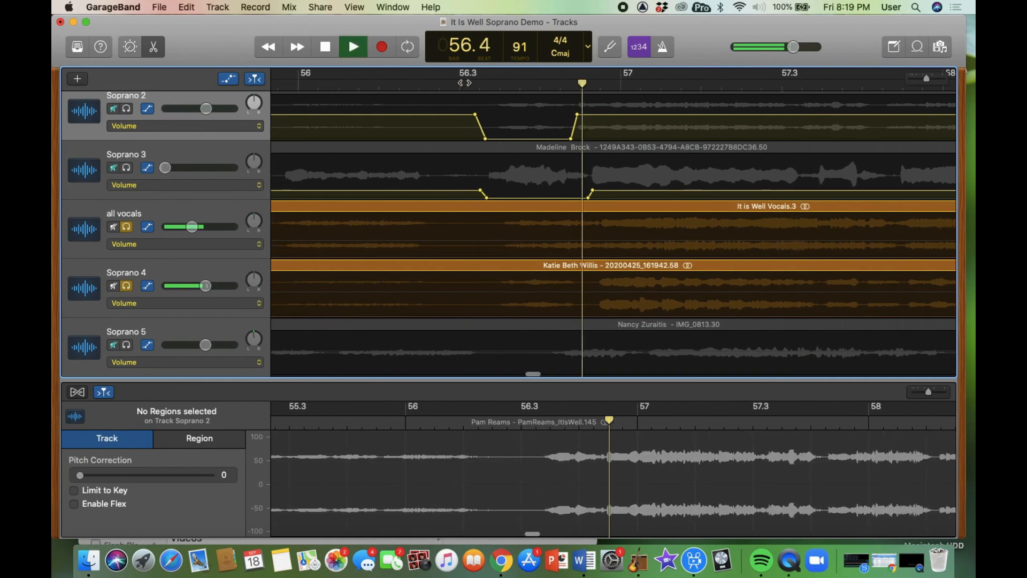
key(space)
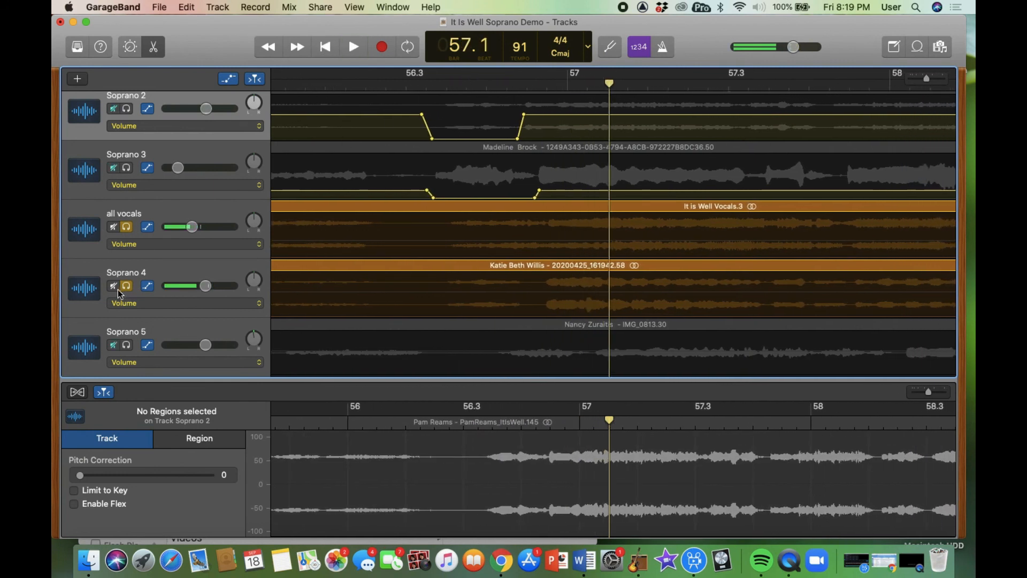
- Unsolo Soprano 4 and return the playhead to bar 56.3
click(127, 286)
scroll(183, 268, down, 2)
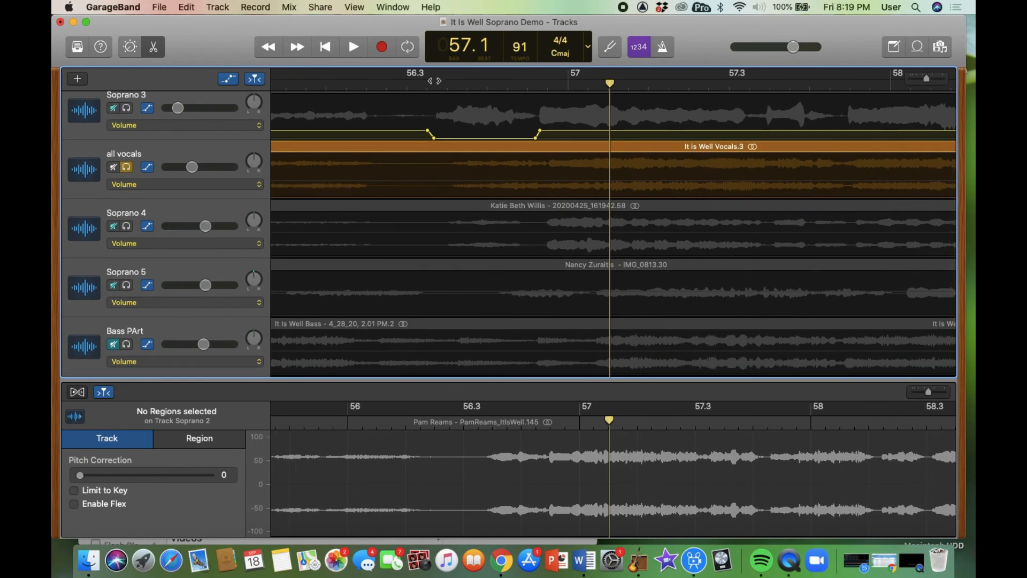
click(433, 83)
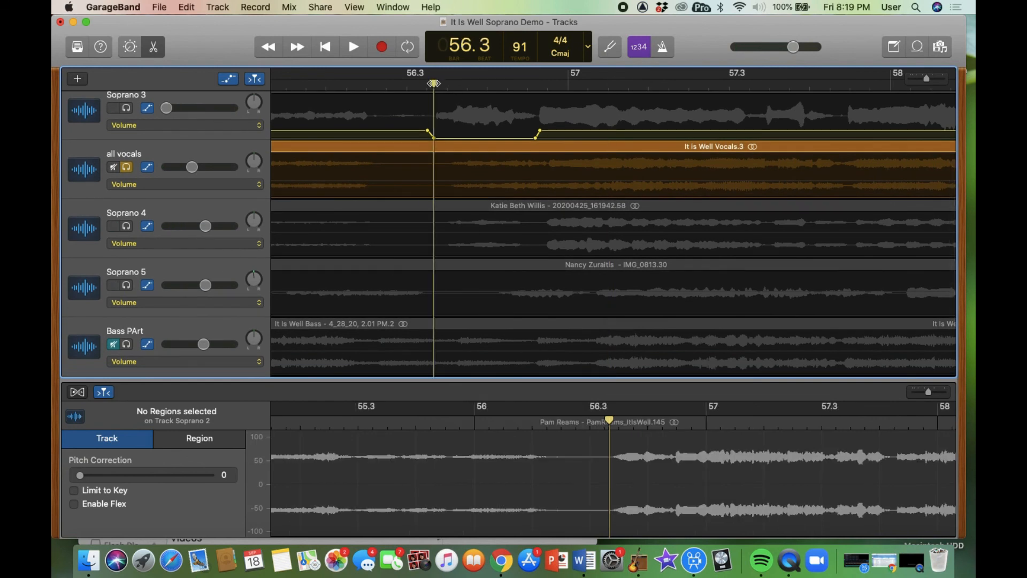
scroll(490, 276, left, 10)
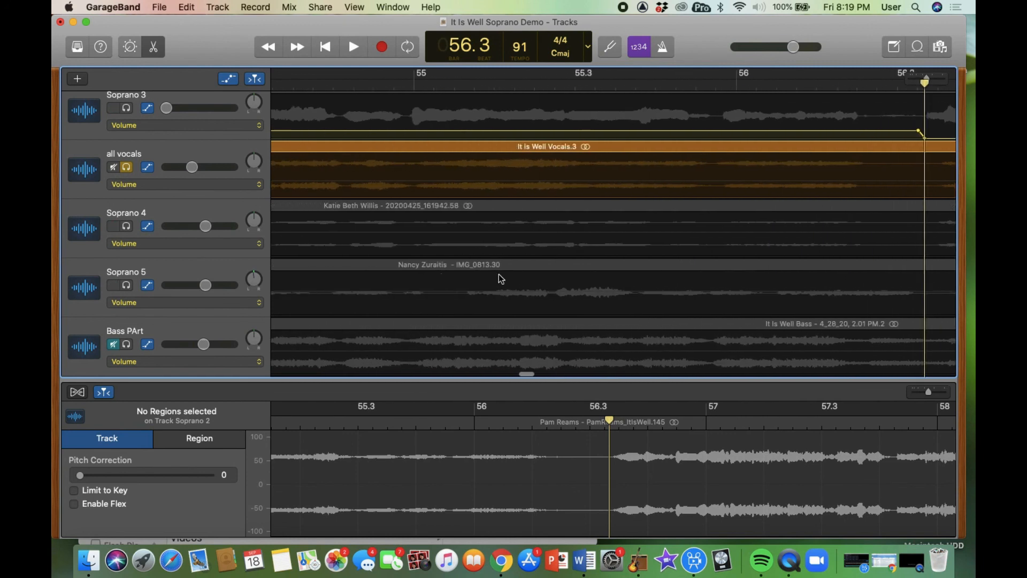
scroll(501, 279, left, 8)
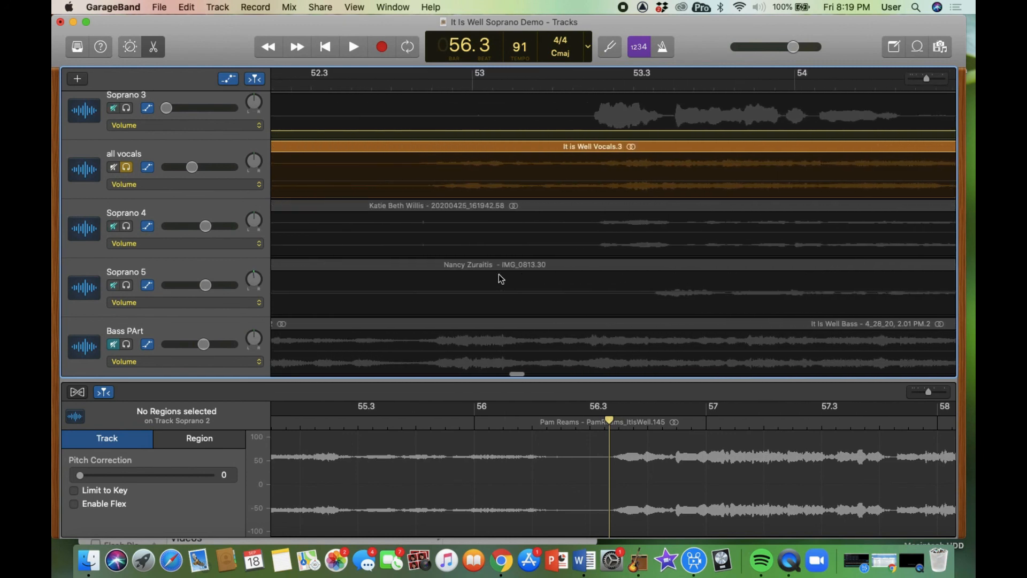
scroll(500, 279, left, 9)
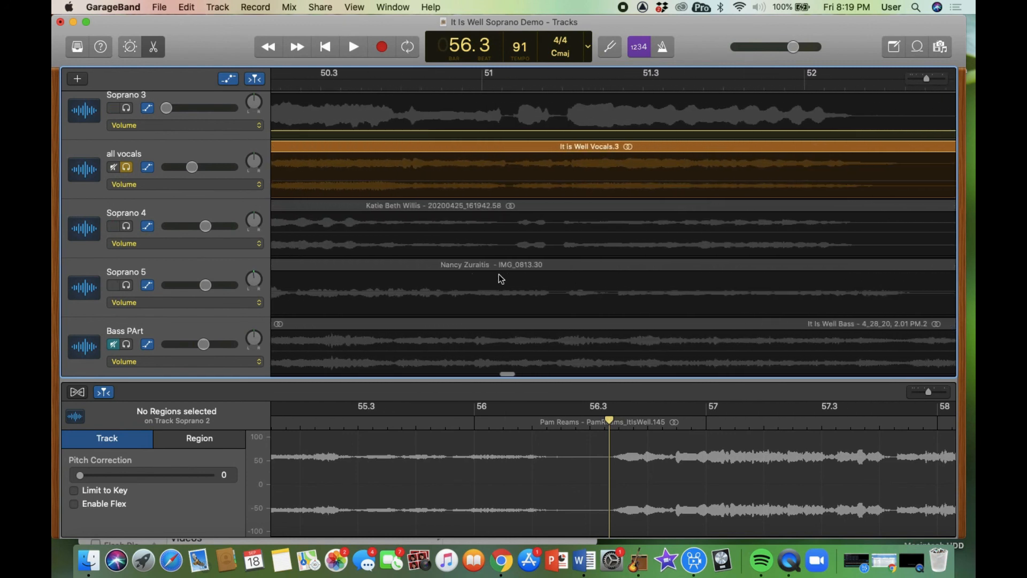
scroll(501, 279, left, 2)
scroll(501, 279, right, 10)
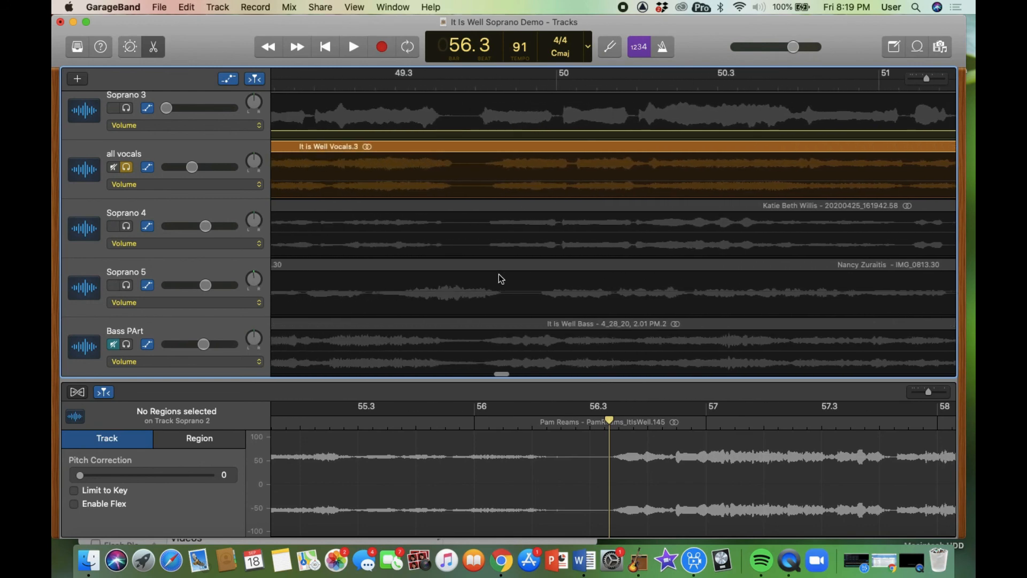
scroll(501, 278, right, 5)
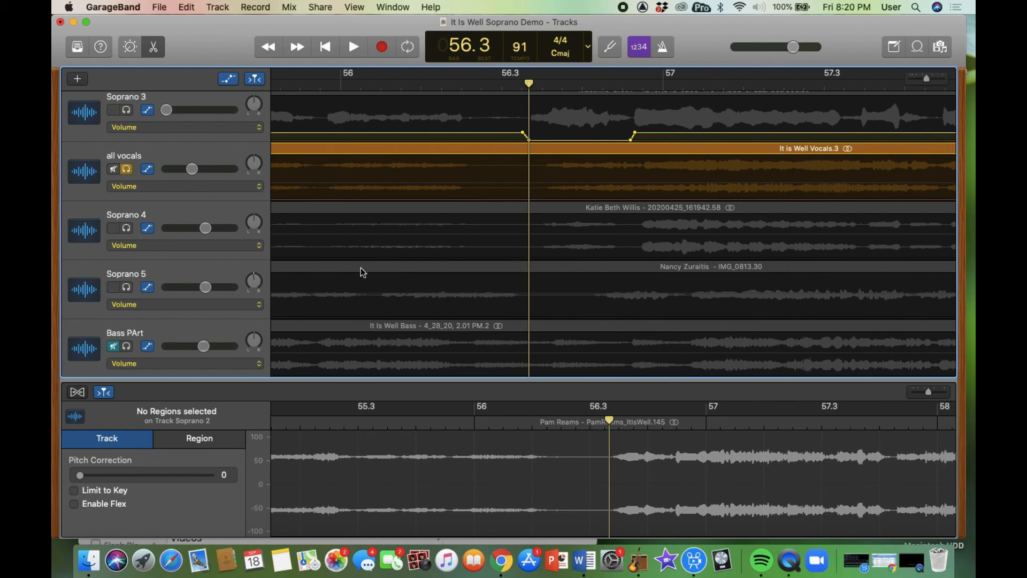
scroll(471, 231, up, 2)
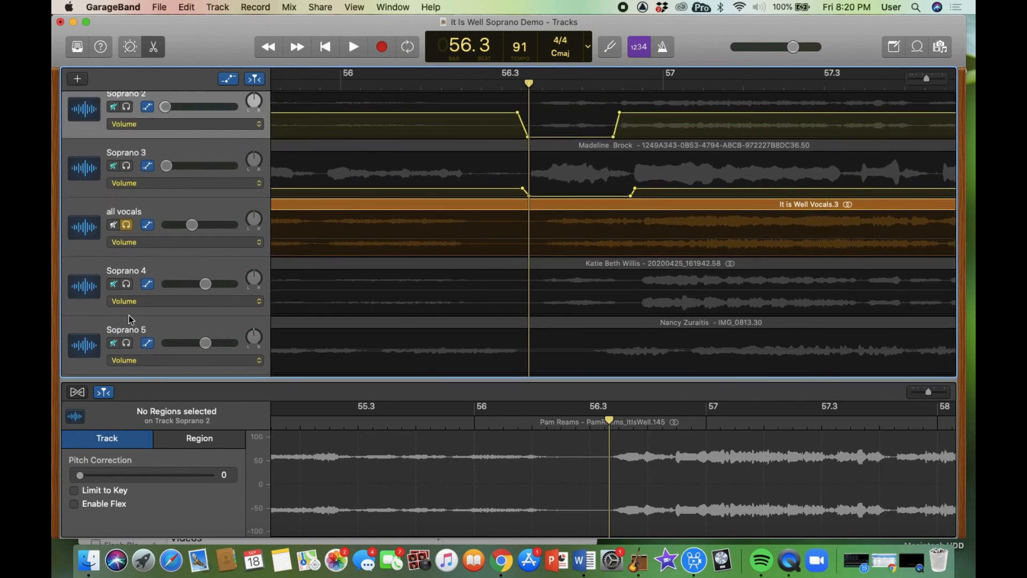
- Unsolo all vocals, mute Soprano 5, and play from just before bar 56.3
click(127, 226)
click(114, 344)
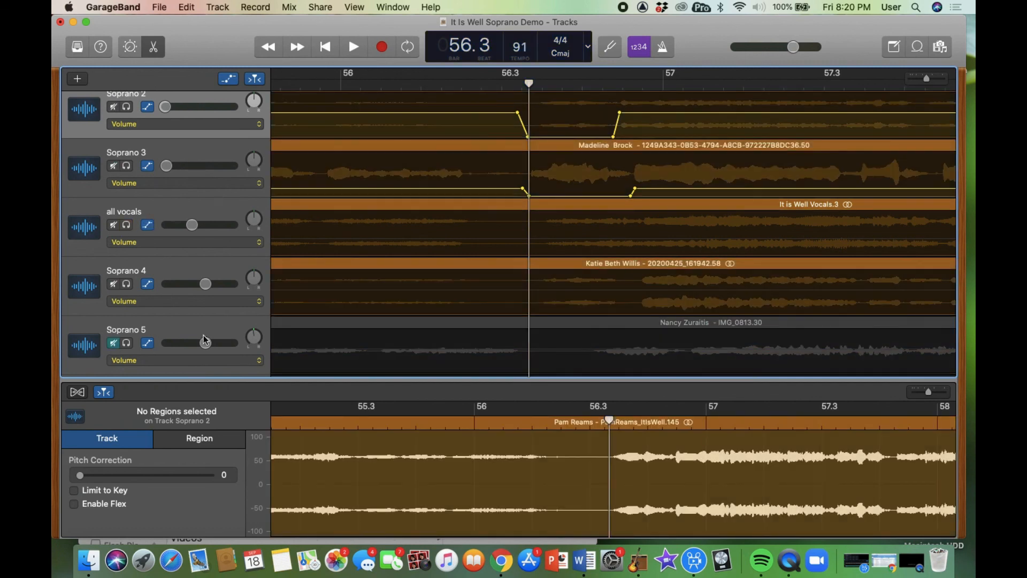
click(498, 84)
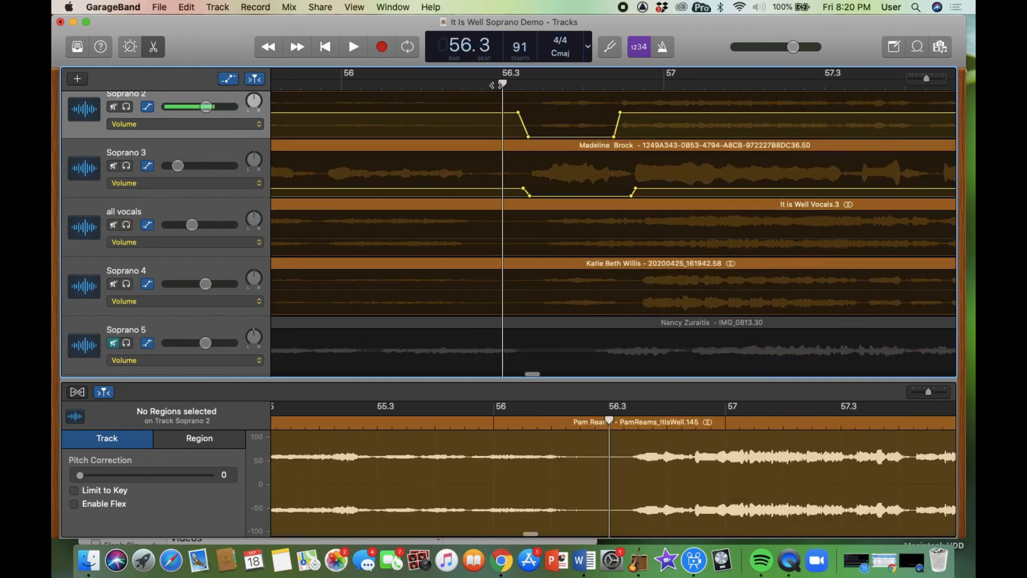
key(space)
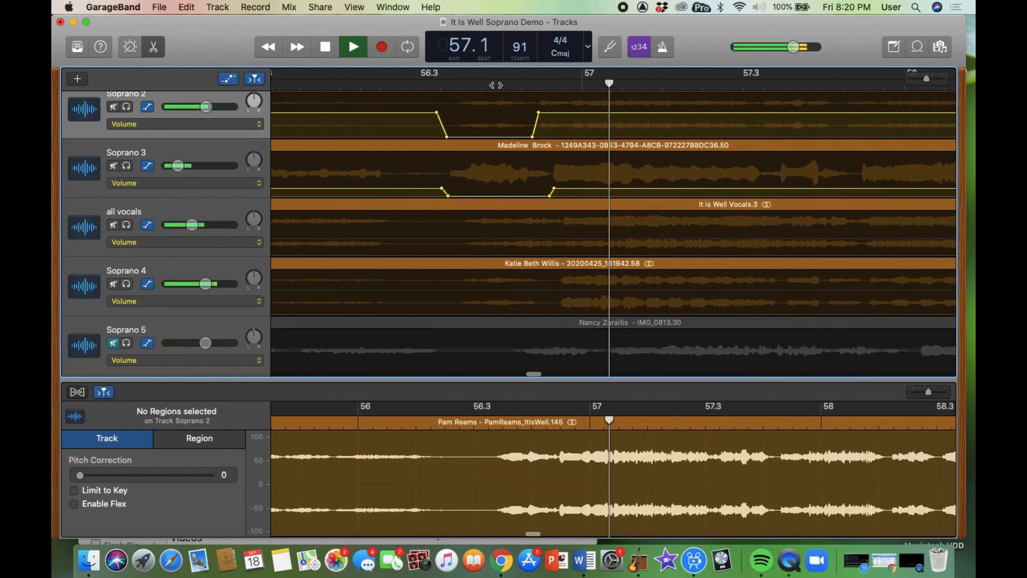
key(space)
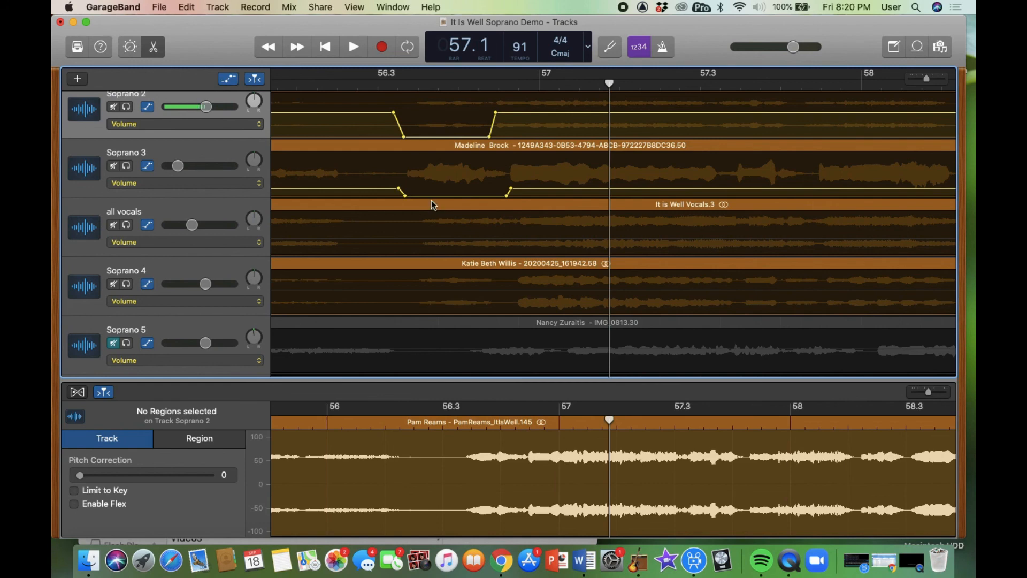
- Scroll the timeline toward the ending and solo the all vocals track
scroll(432, 203, right, 10)
scroll(434, 203, right, 15)
scroll(434, 203, right, 20)
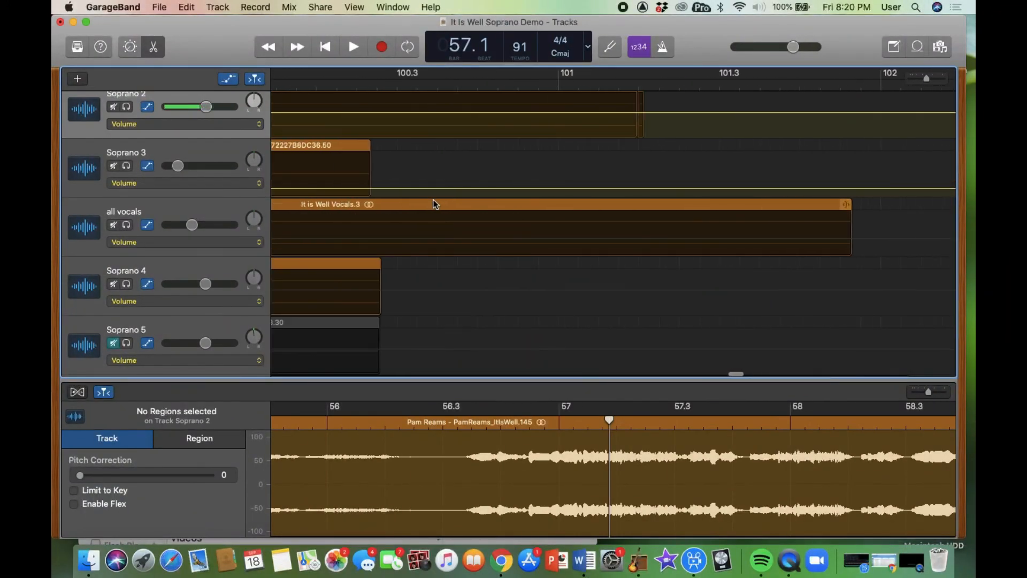
scroll(434, 203, left, 3)
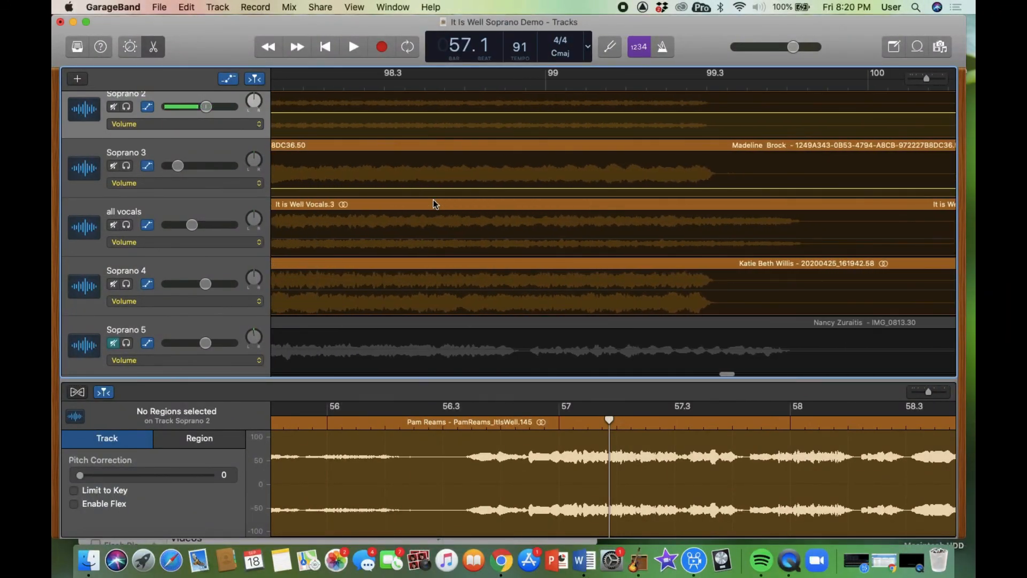
scroll(433, 203, left, 2)
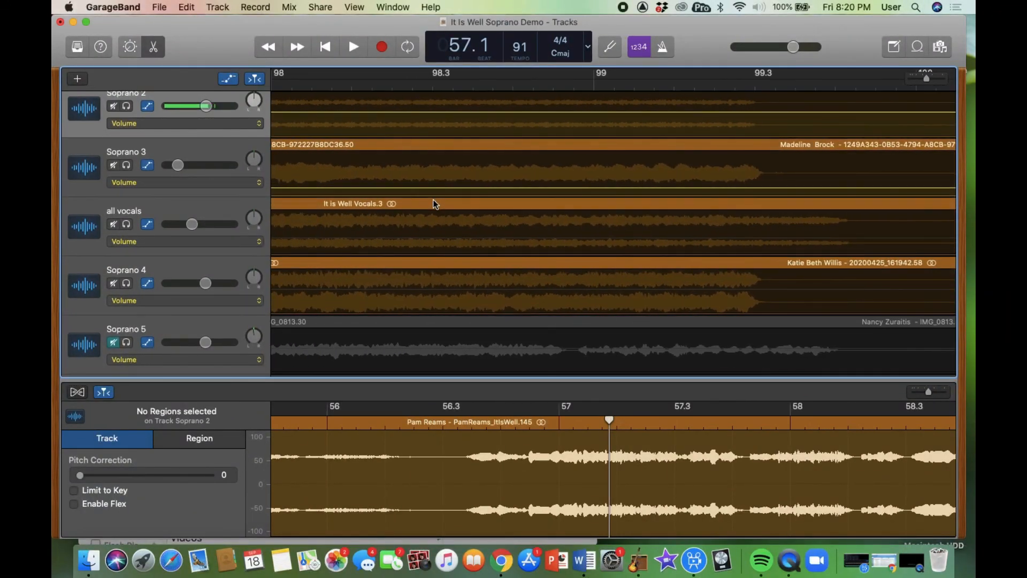
click(113, 225)
click(113, 225)
click(126, 225)
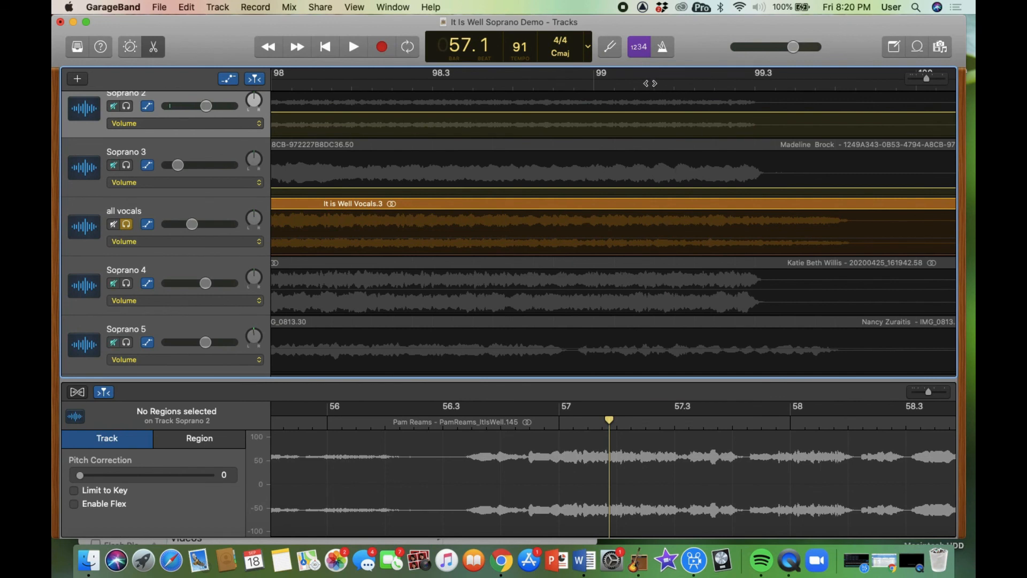
- Solo the piano track as well and play the ending from bar 98.2
click(654, 81)
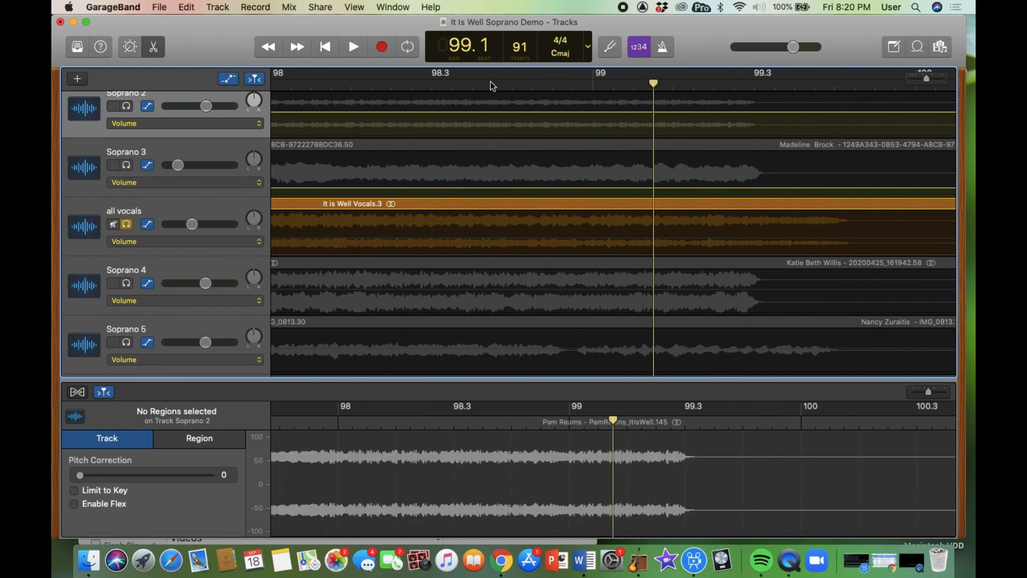
click(352, 81)
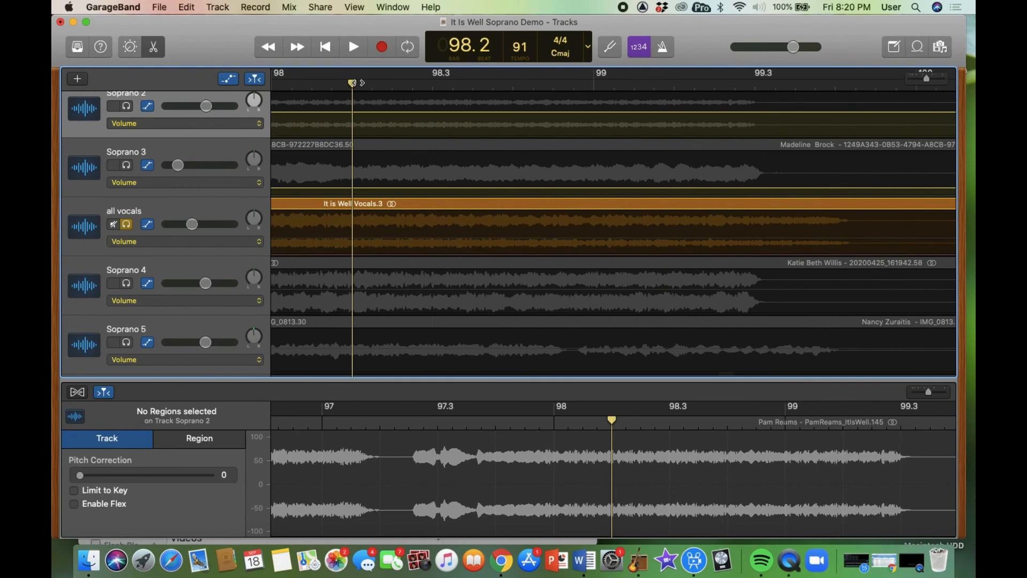
scroll(226, 284, down, 3)
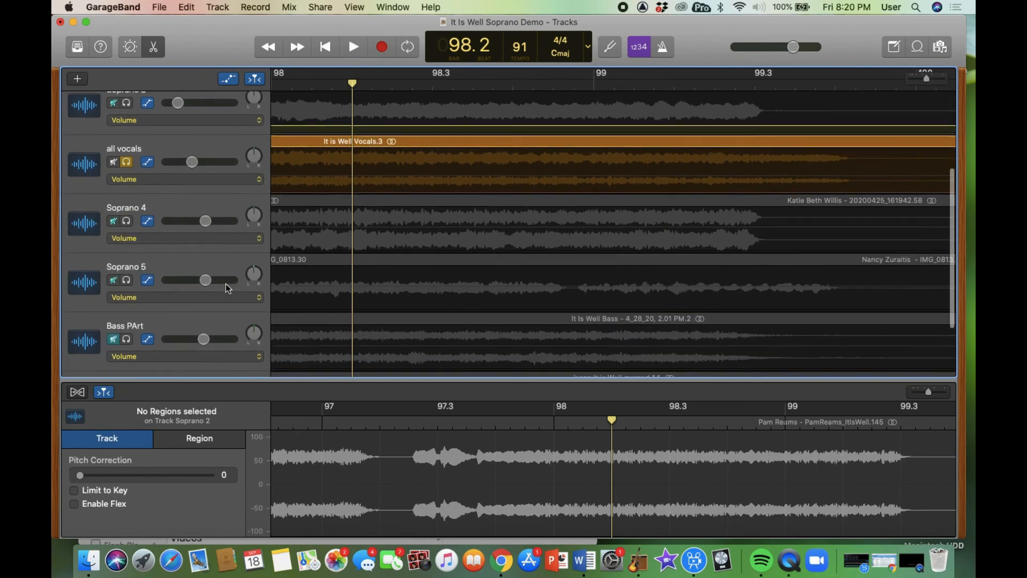
click(127, 327)
click(126, 329)
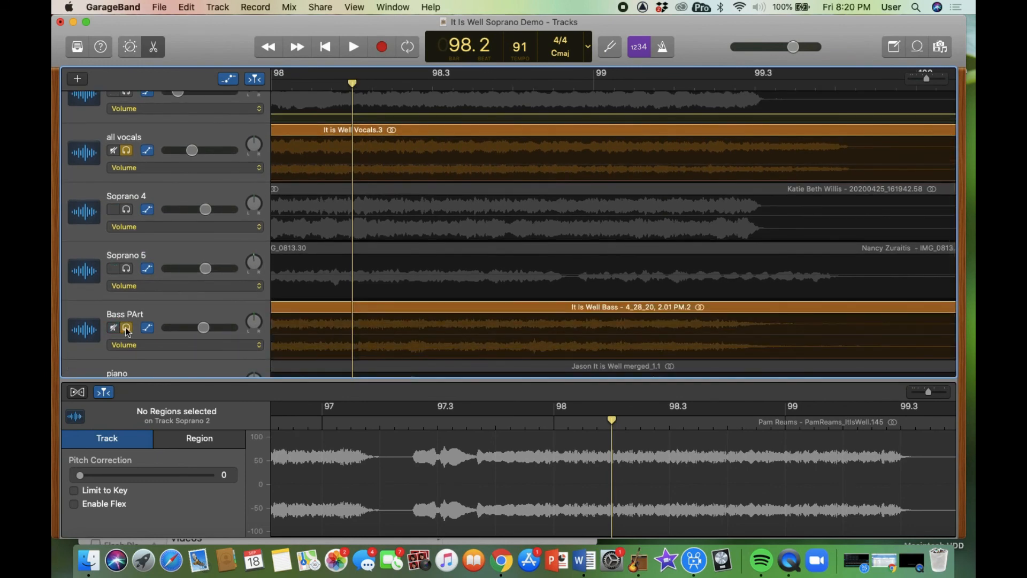
scroll(127, 332, down, 2)
click(127, 349)
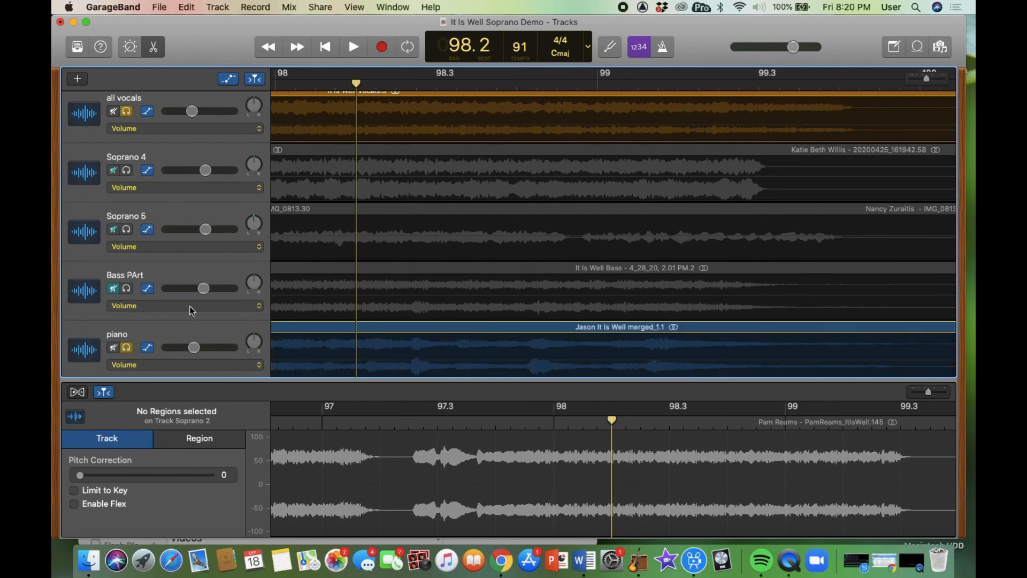
key(space)
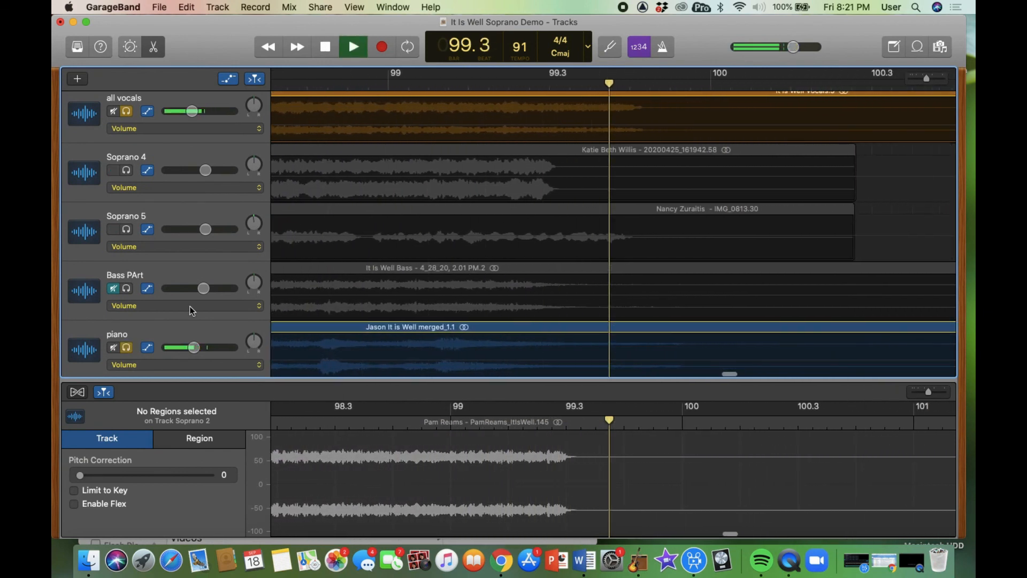
key(space)
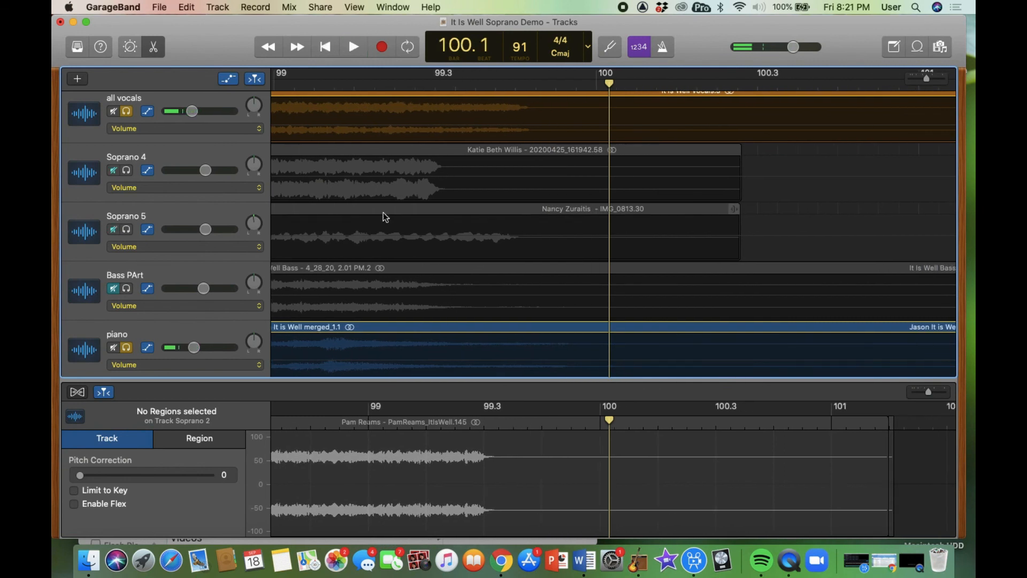
- Move the playhead to about bar 99.4 near the song's ending
click(530, 84)
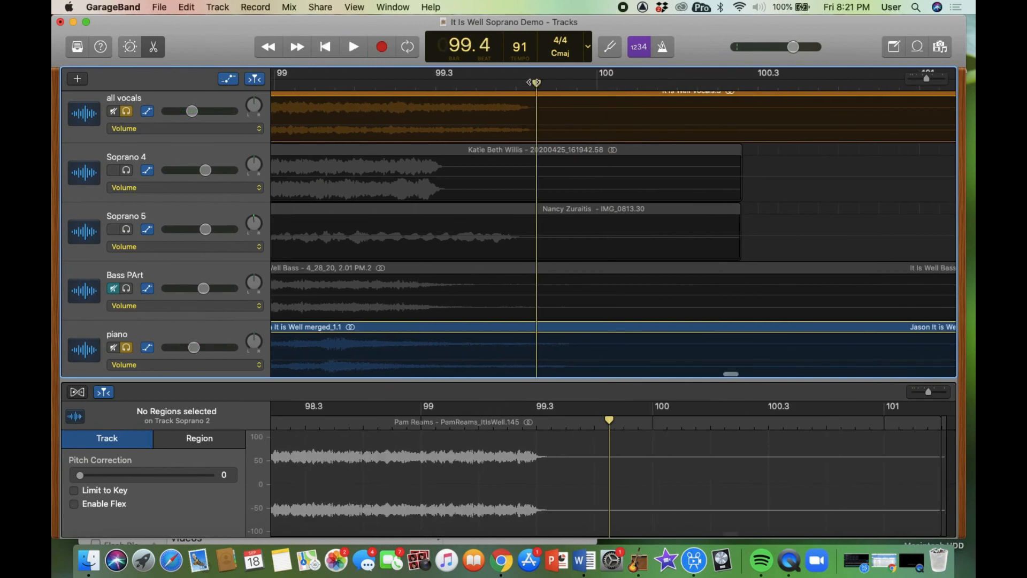
click(530, 84)
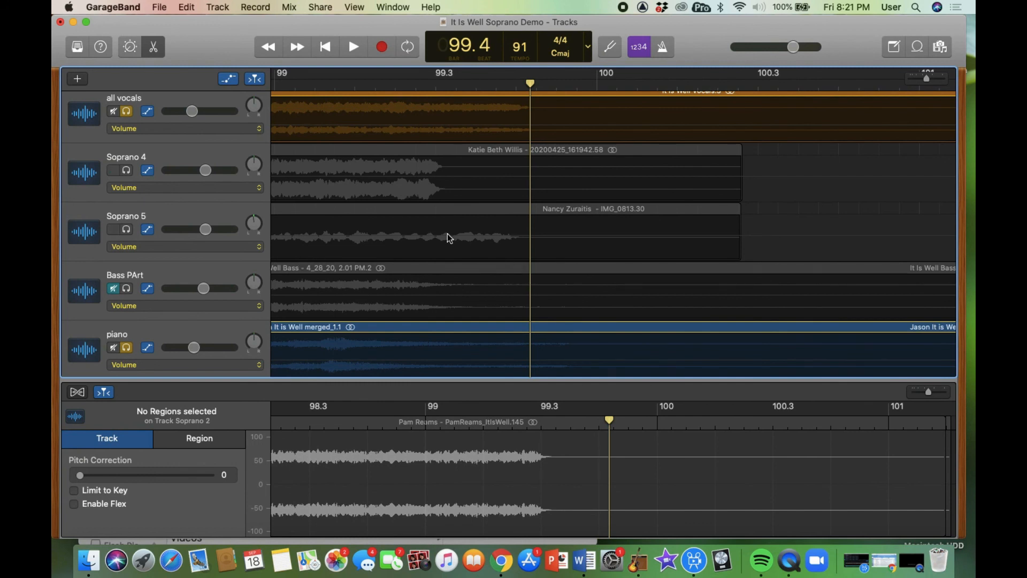
scroll(454, 278, up, 3)
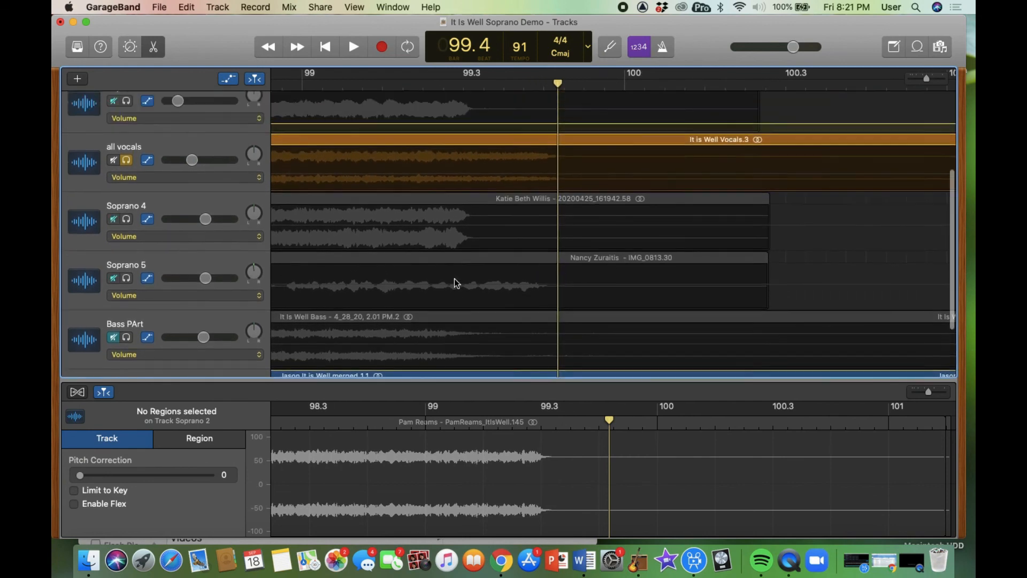
scroll(454, 279, up, 8)
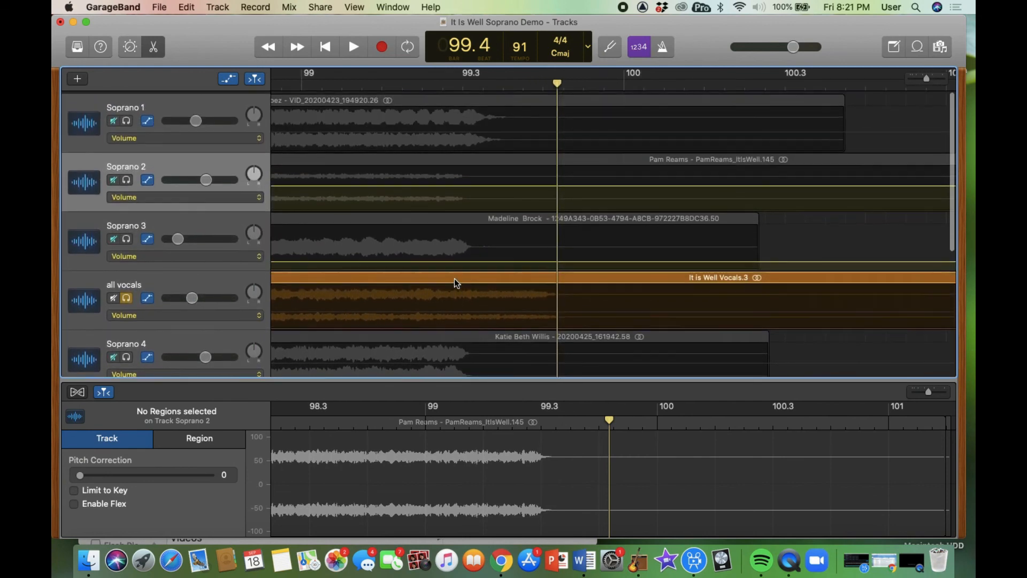
scroll(454, 278, down, 4)
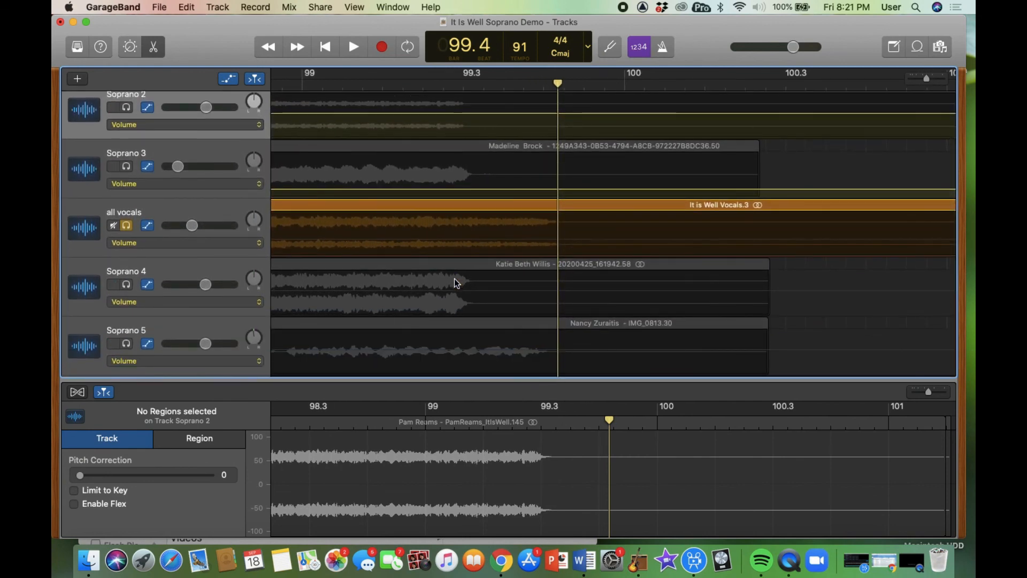
scroll(454, 279, up, 4)
scroll(454, 278, left, 1)
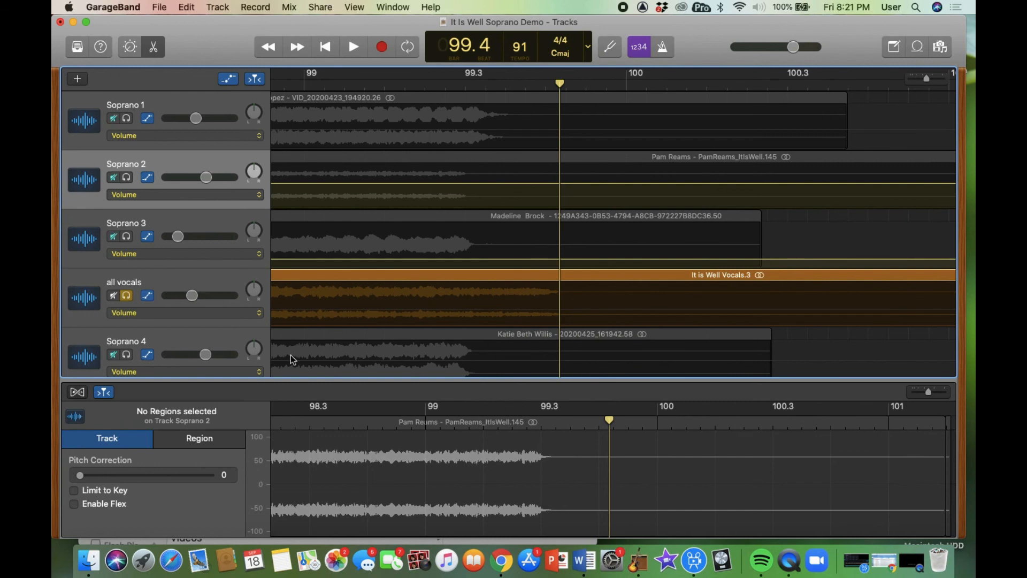
- Unsolo the all vocals track and play from bar 98.3
click(126, 296)
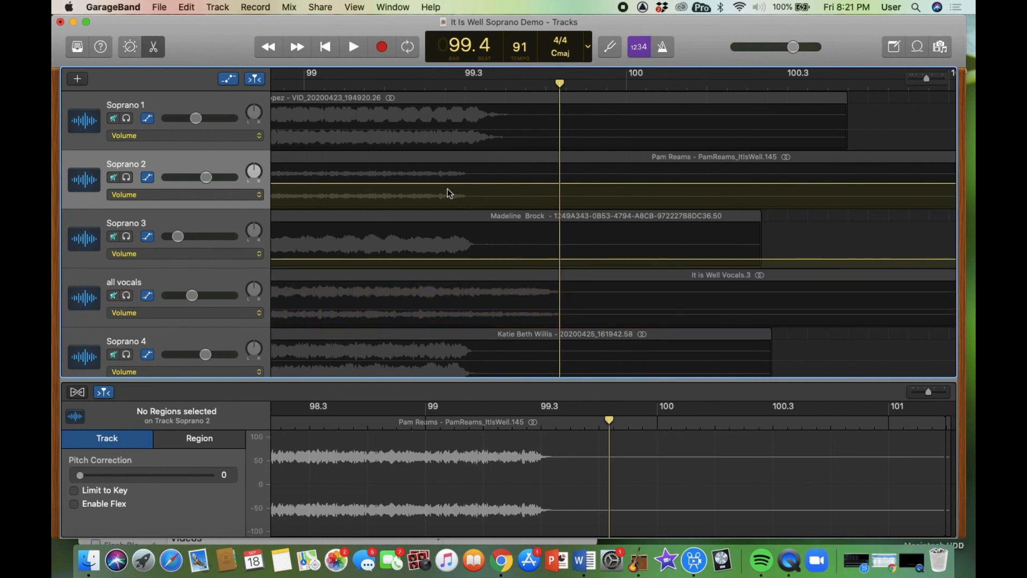
scroll(413, 162, left, 3)
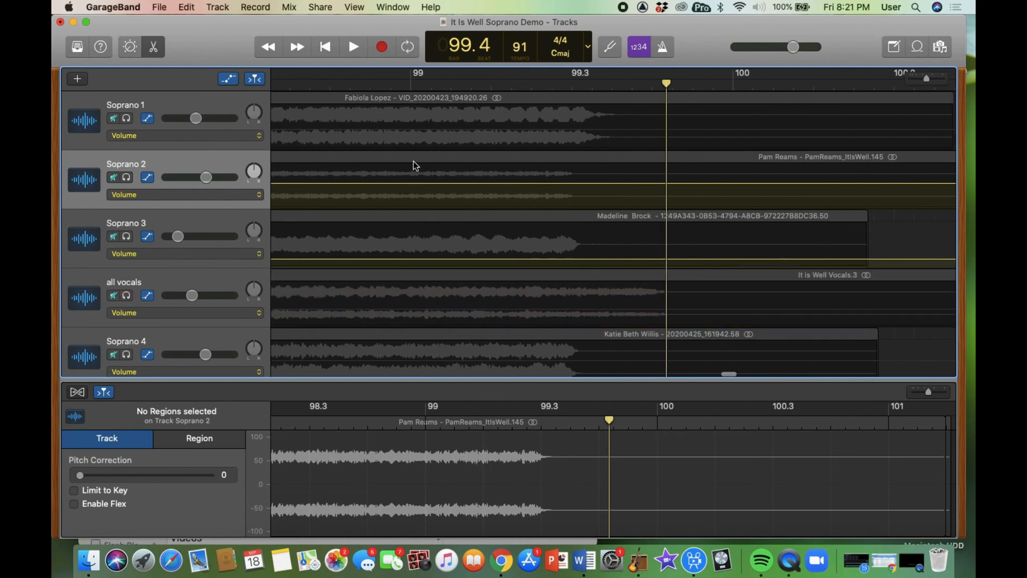
click(339, 81)
key(space)
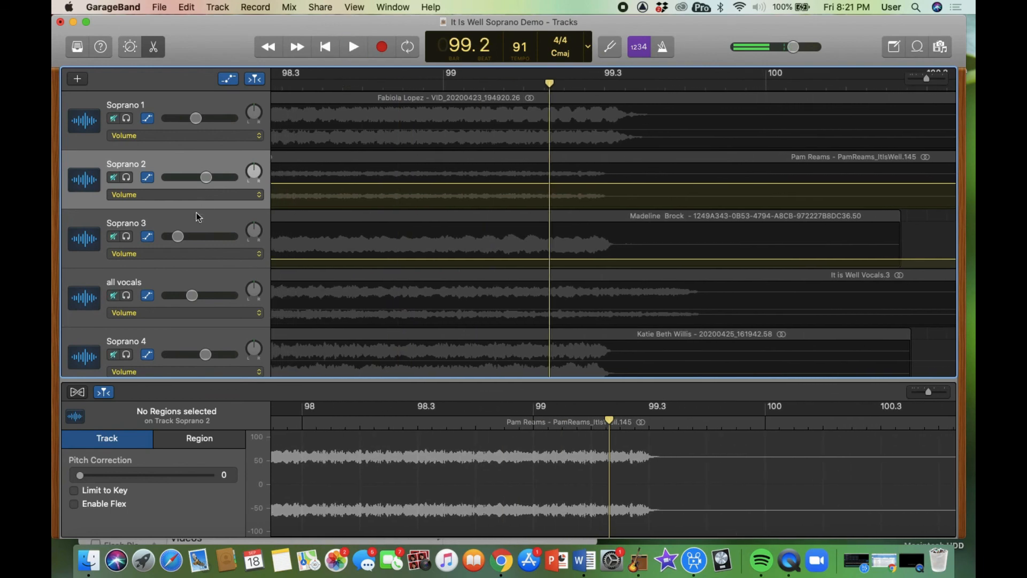
scroll(203, 214, down, 5)
scroll(131, 346, down, 3)
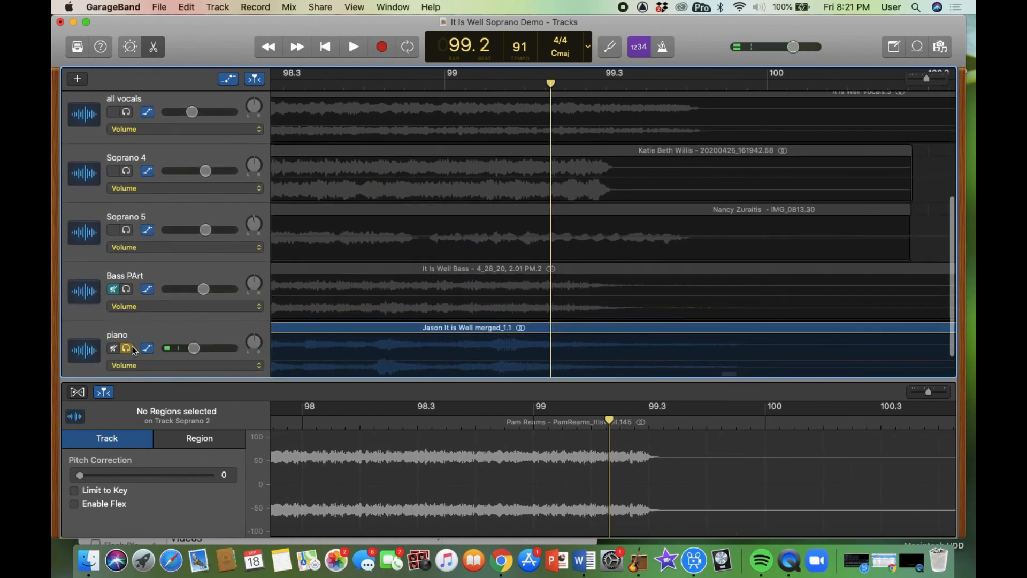
- Unsolo the piano, replay the full mix from bar 98.3, and select Soprano 1's region
click(127, 348)
scroll(397, 276, up, 3)
scroll(397, 275, up, 5)
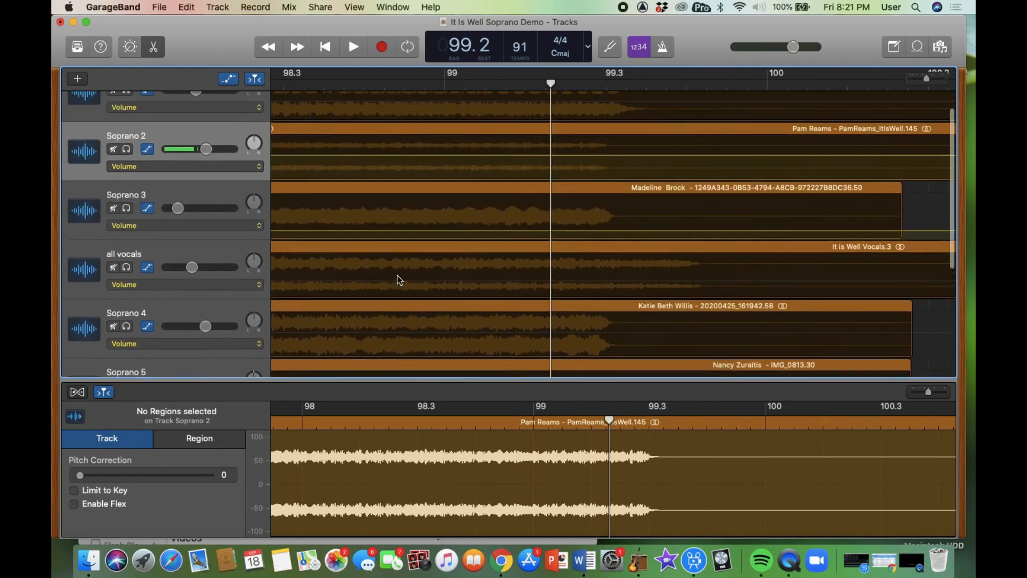
click(396, 84)
key(space)
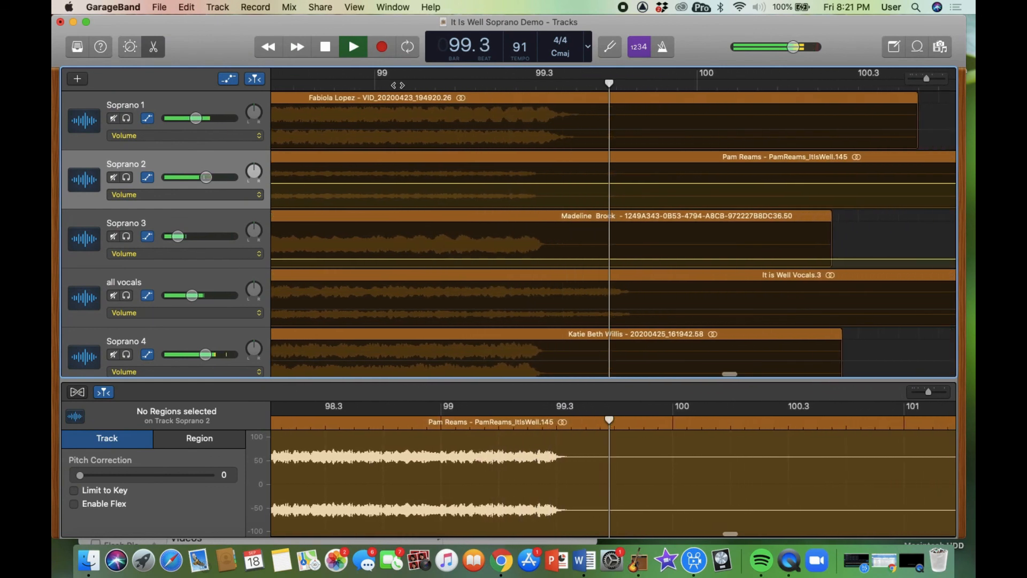
key(space)
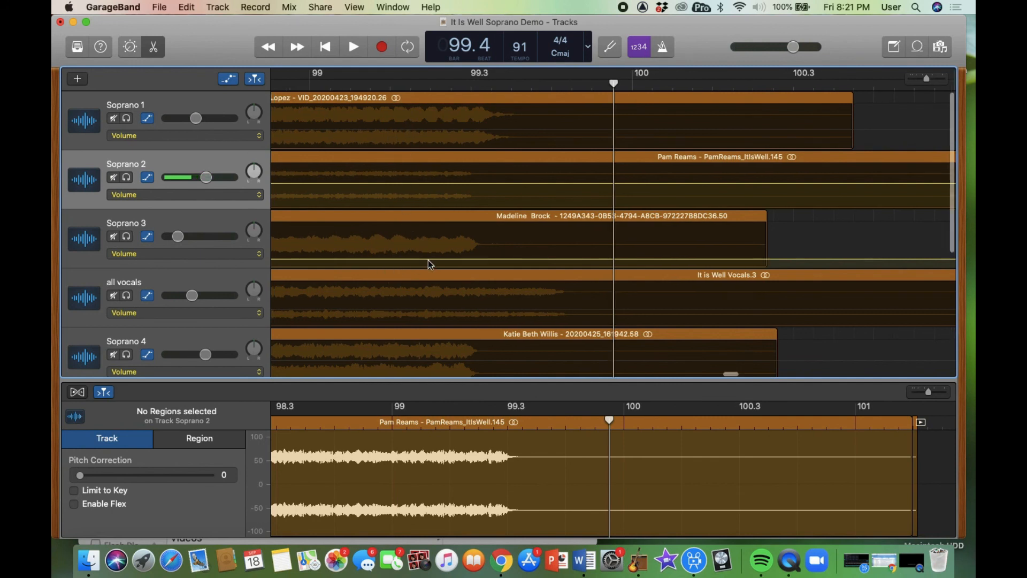
scroll(428, 260, left, 3)
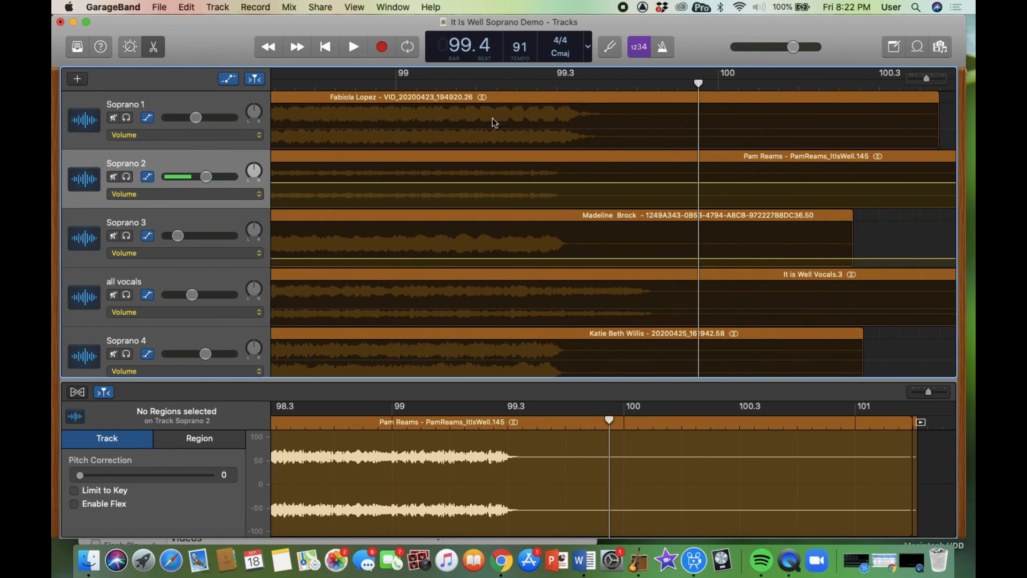
click(503, 98)
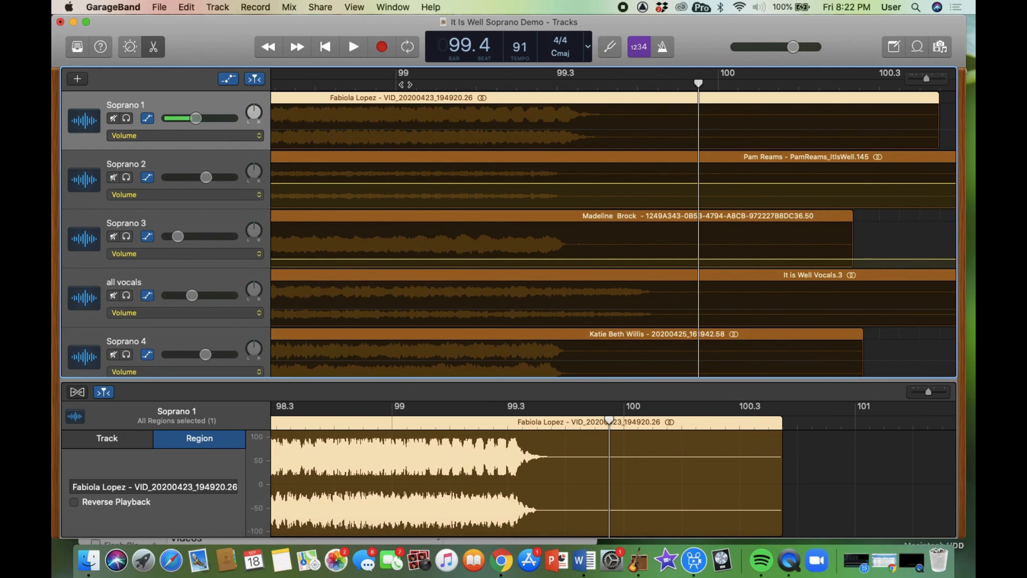
- Split the Soprano 1 region at bar 99 with Cmd+T and drag its second half later
click(398, 83)
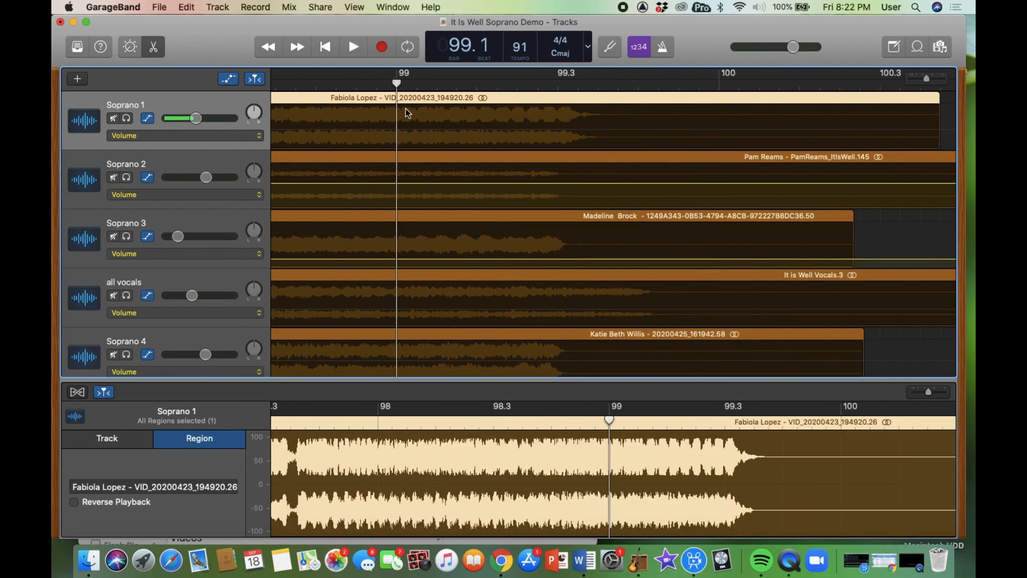
scroll(409, 117, left, 10)
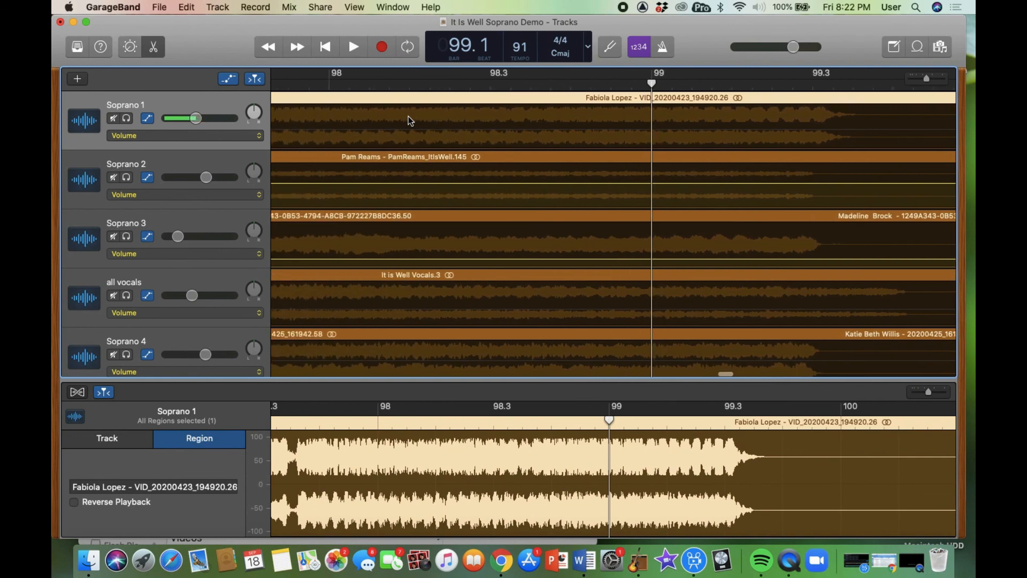
scroll(409, 117, left, 5)
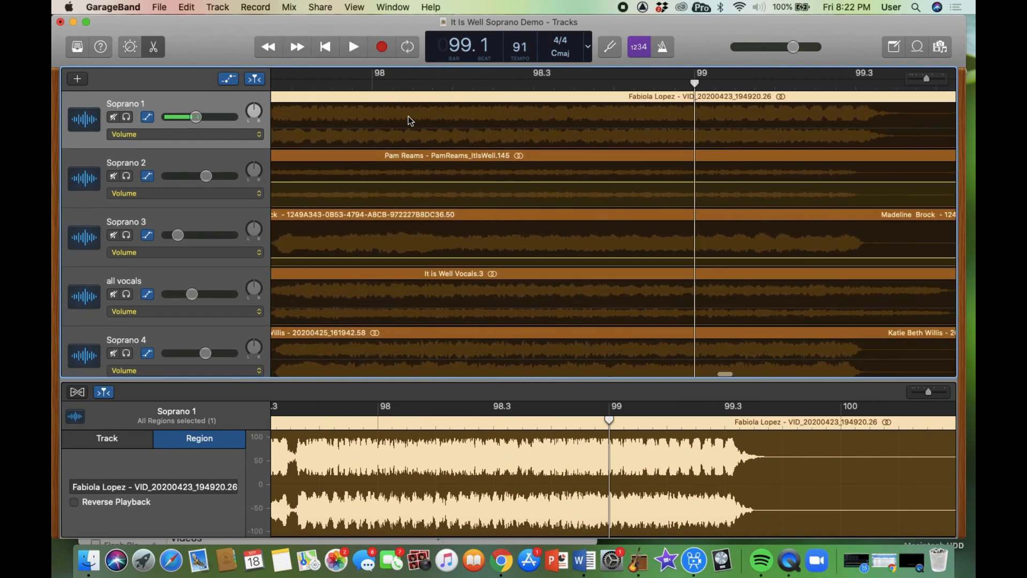
scroll(409, 117, right, 6)
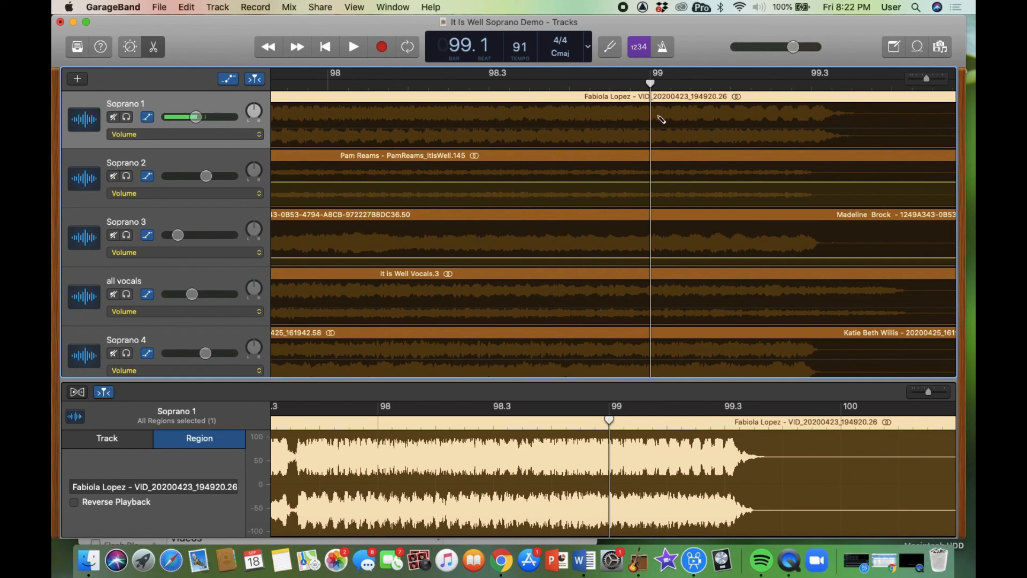
key(super+t)
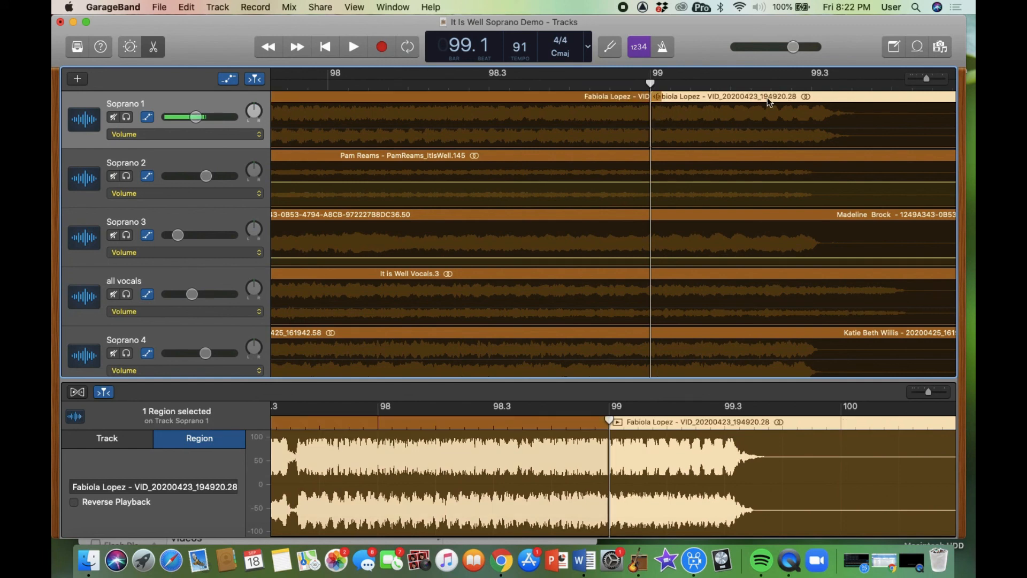
drag(771, 101, 830, 101)
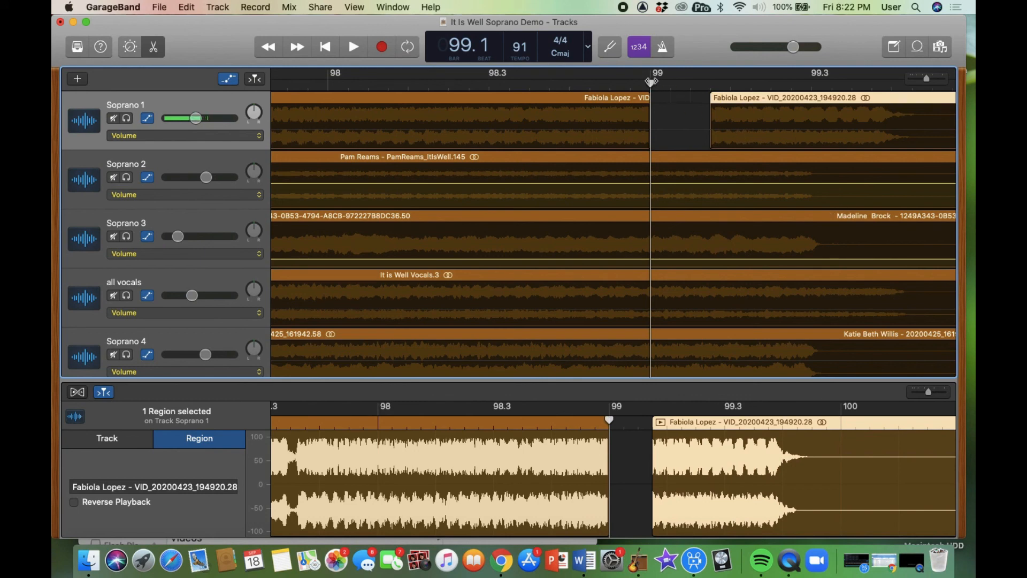
- Show volume automation, drag the second Soprano 1 piece's left edge back to bar 99, and play
key(Left)
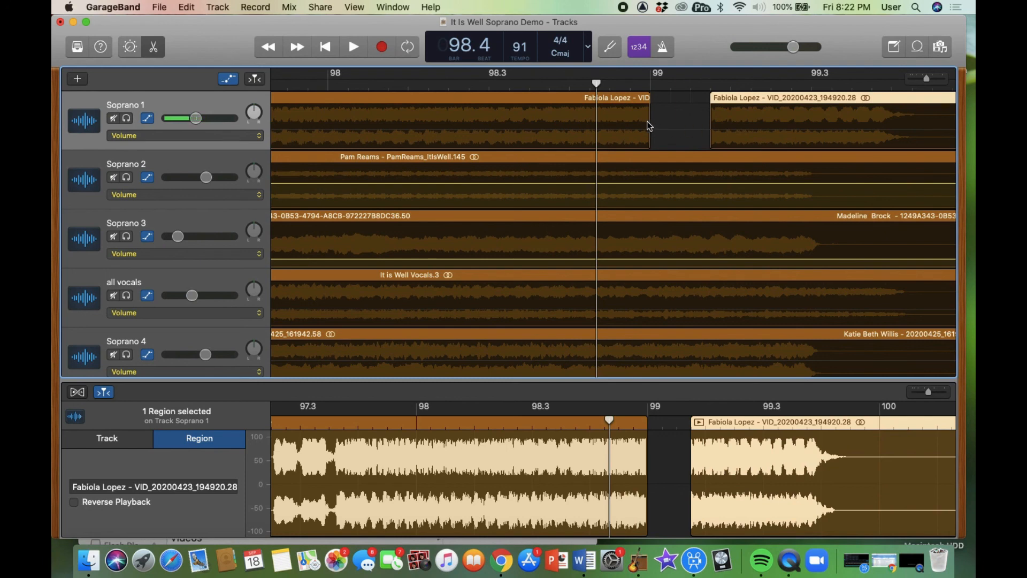
click(714, 137)
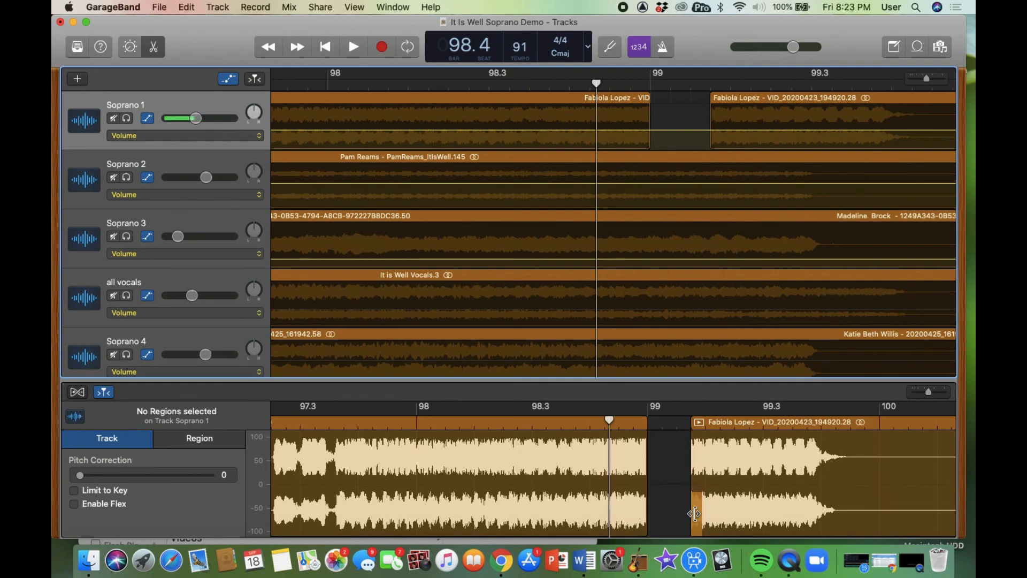
drag(694, 514, 647, 516)
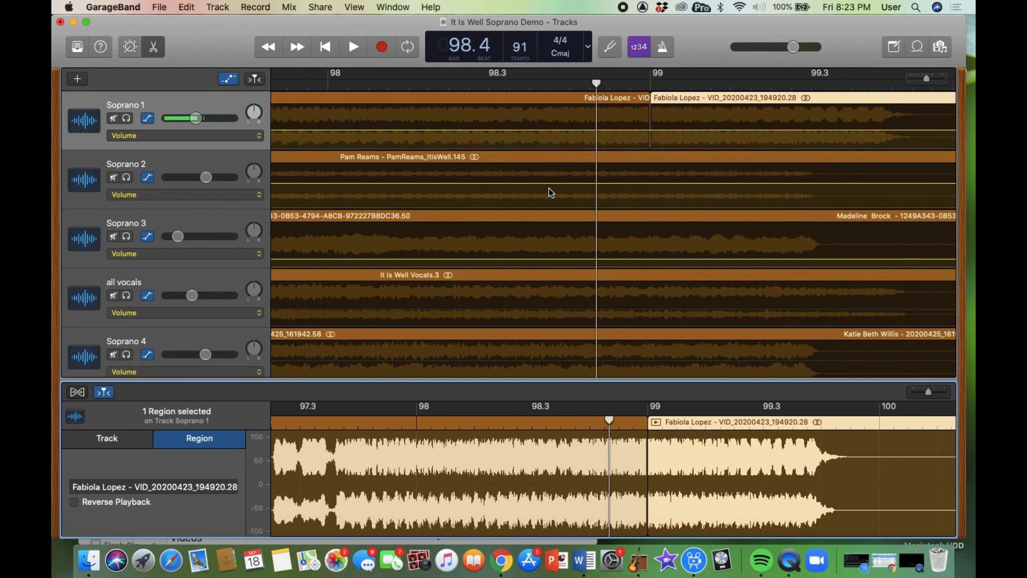
key(space)
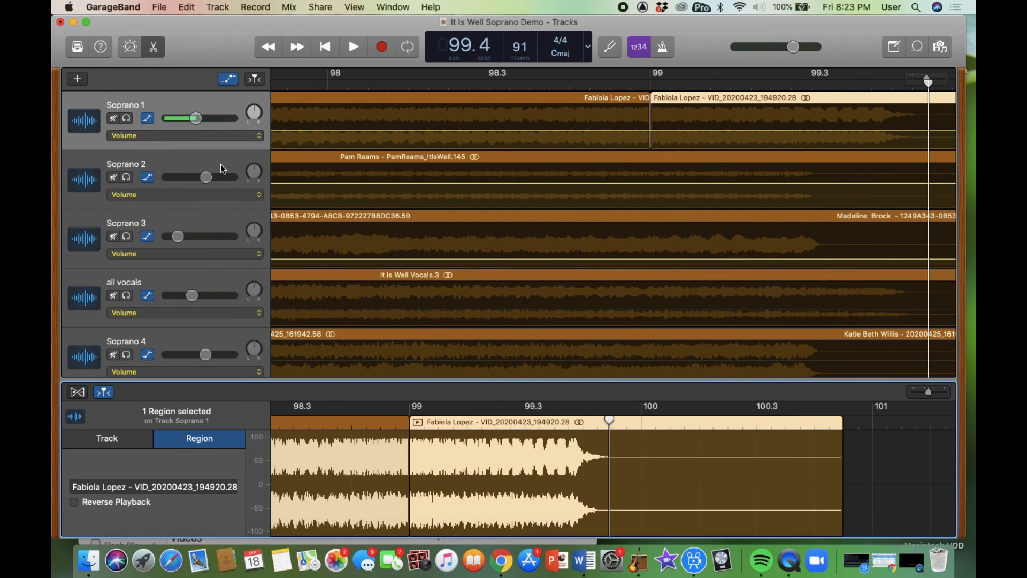
- Solo Soprano 1, play it from bar 98.4 through the seam, and zoom in
click(128, 118)
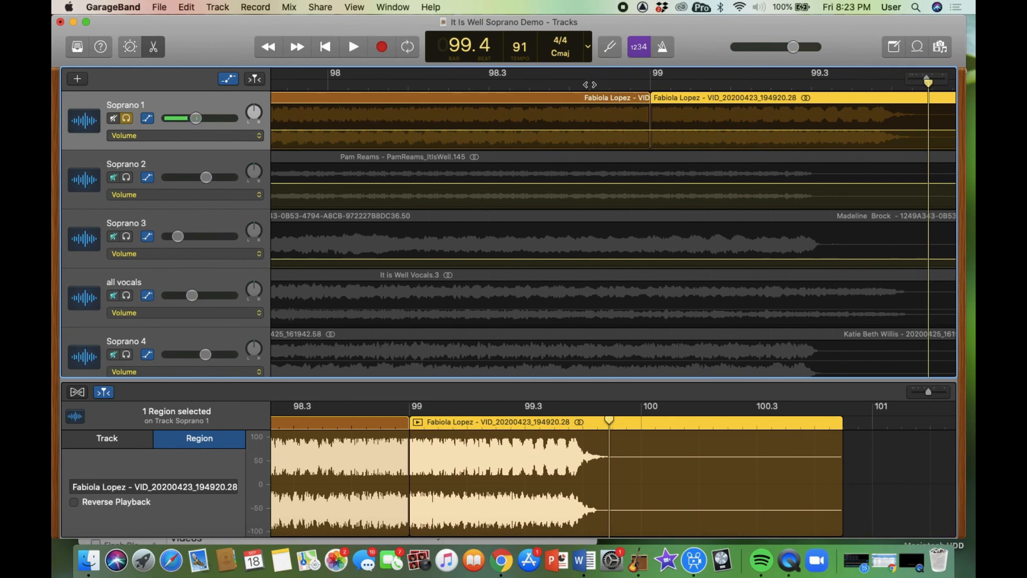
click(589, 84)
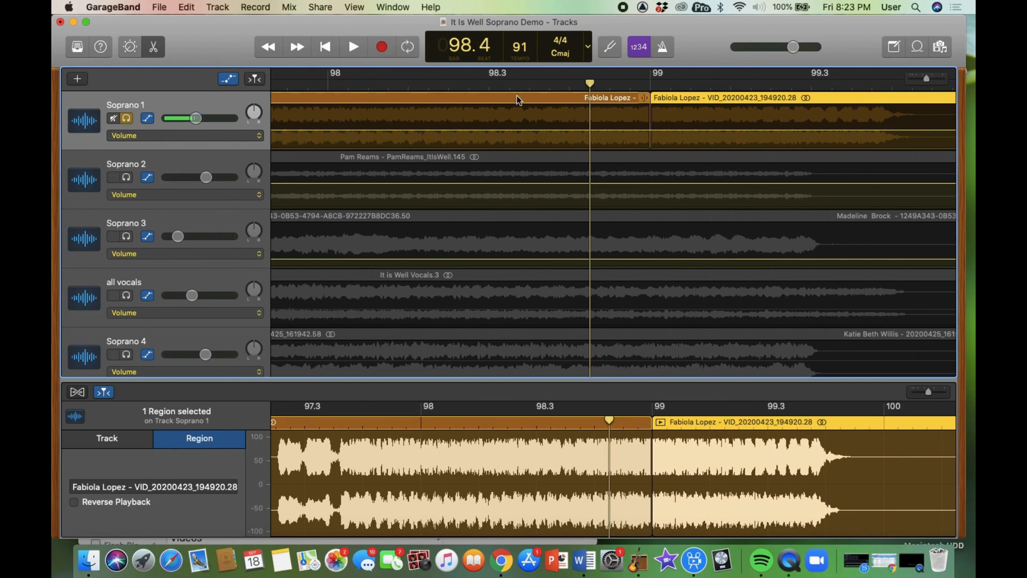
key(space)
key(space)
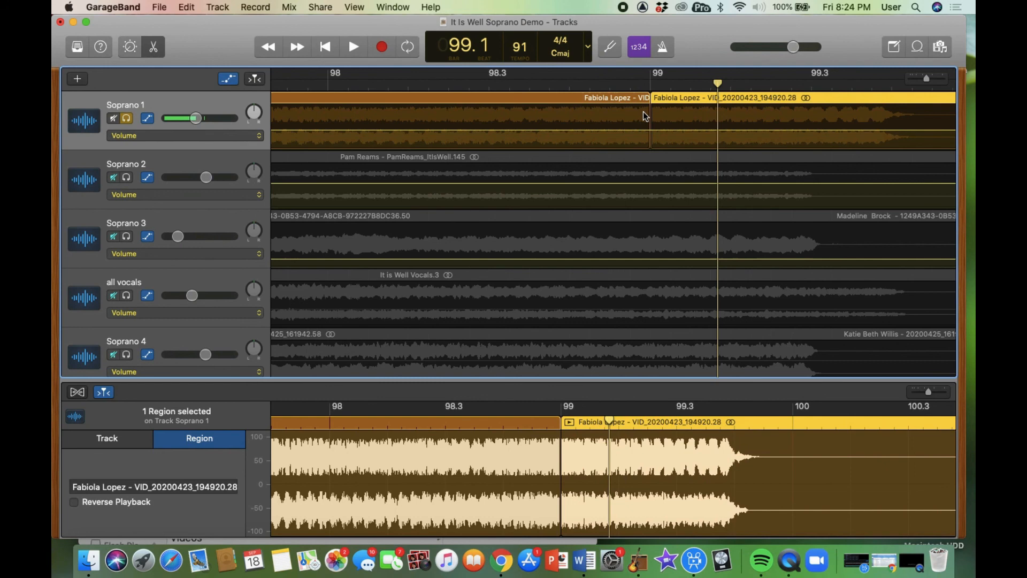
key(super+Right)
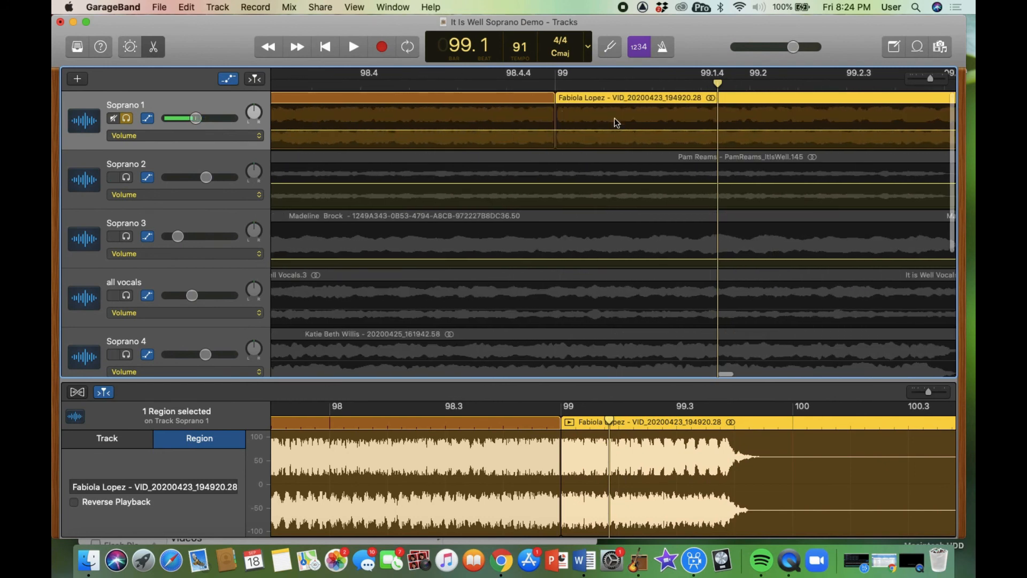
- Add four volume points around Soprano 1's bar 99 seam and pull the middle to -∞ dB
click(543, 130)
click(550, 130)
click(561, 130)
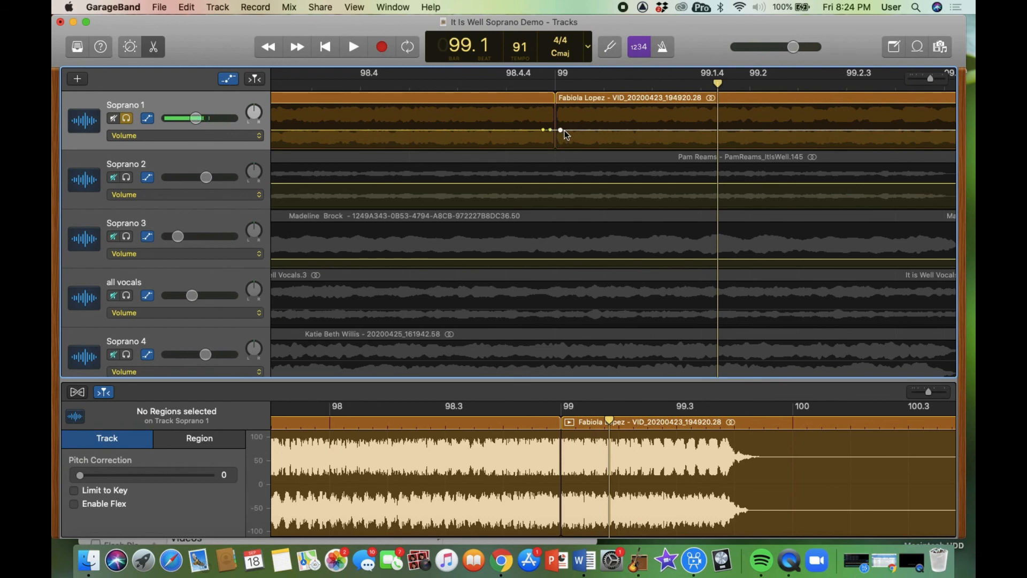
click(567, 130)
drag(556, 130, 557, 156)
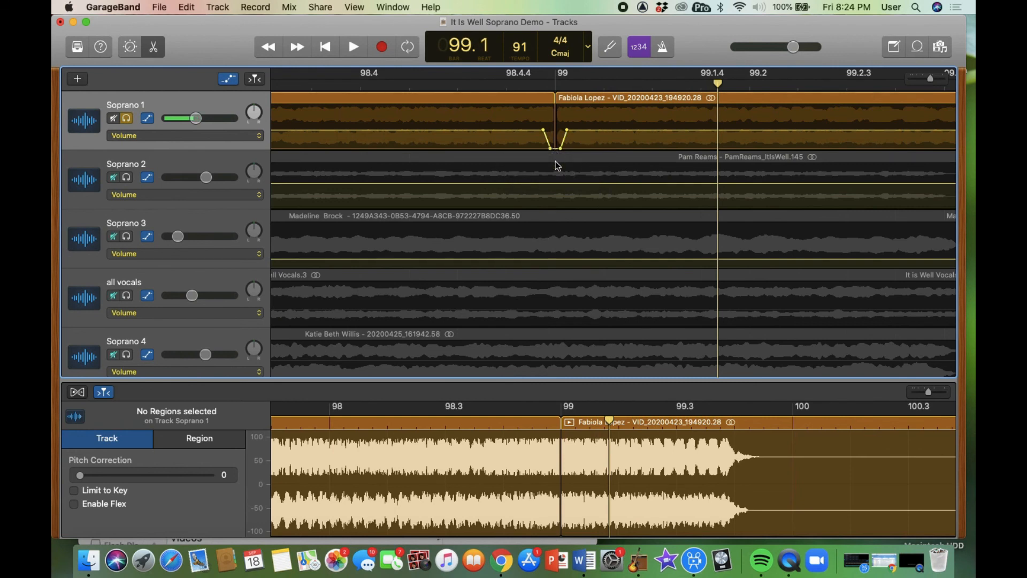
drag(551, 148, 561, 130)
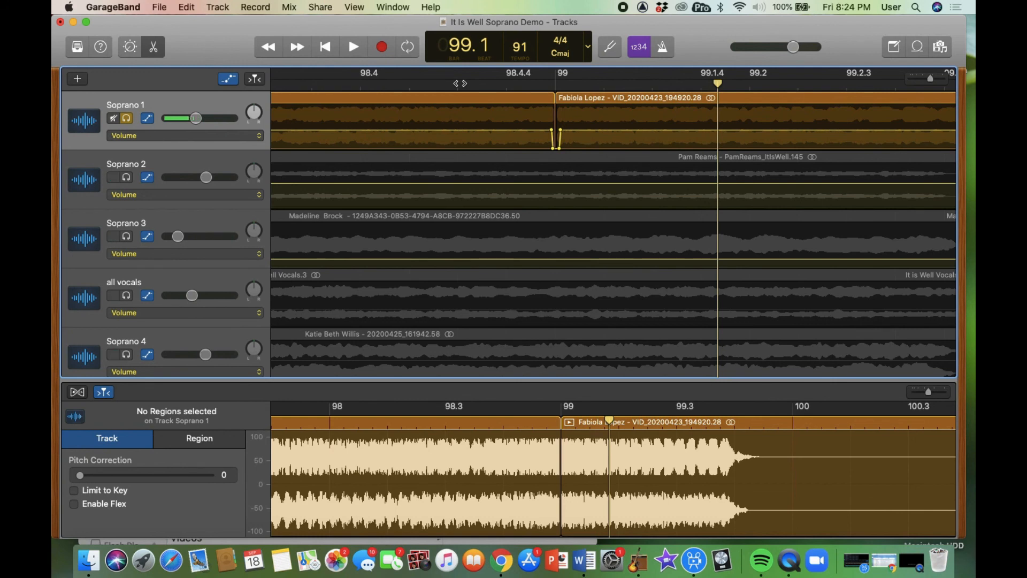
- Play from bar 98.4 to hear the dip at the seam
click(460, 83)
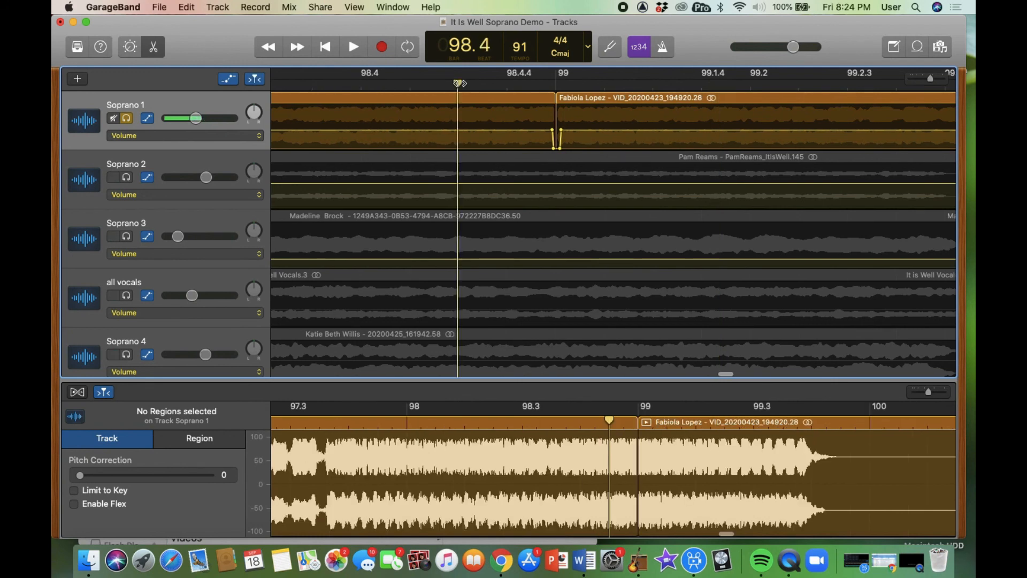
key(space)
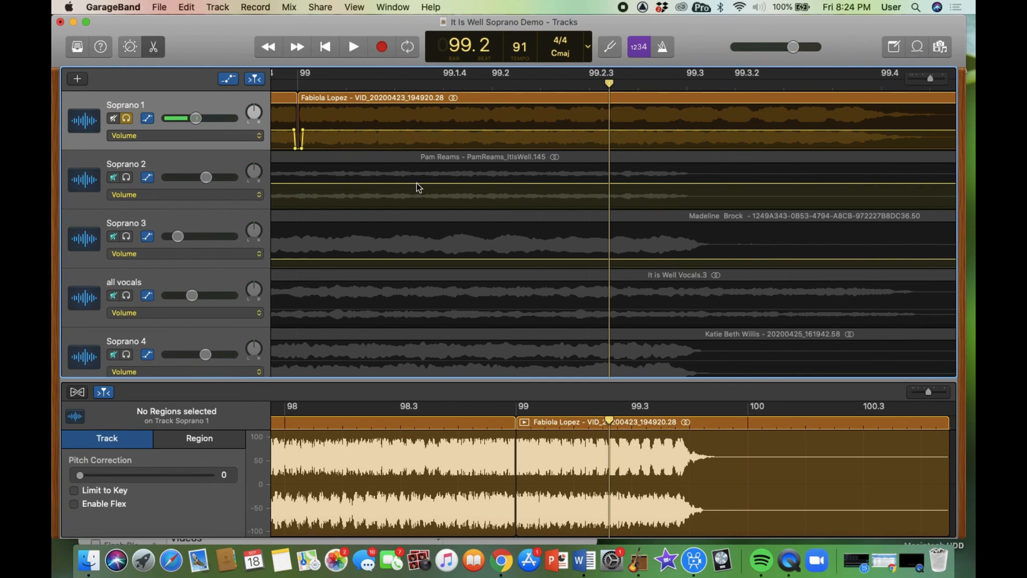
scroll(419, 187, left, 5)
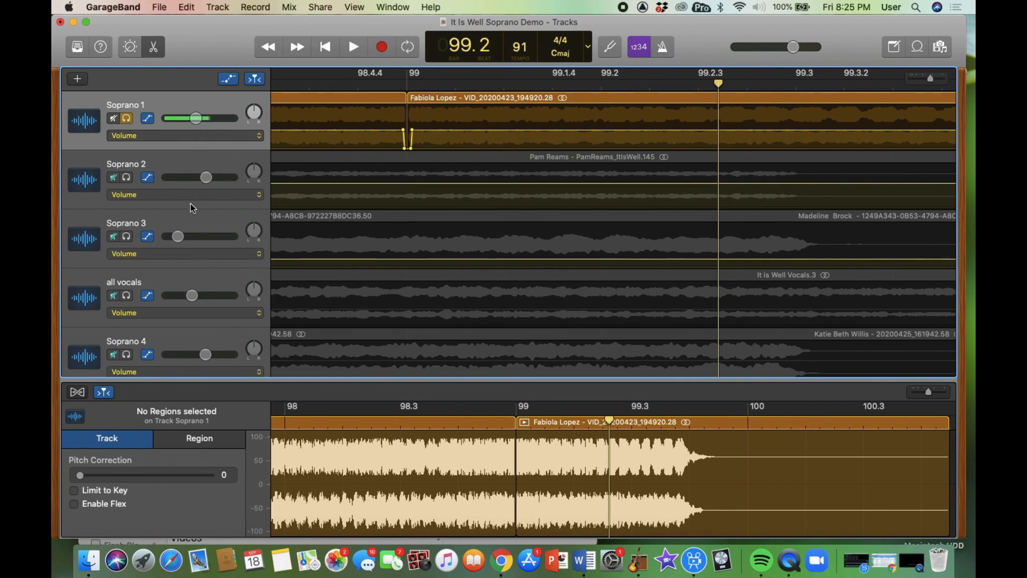
click(163, 102)
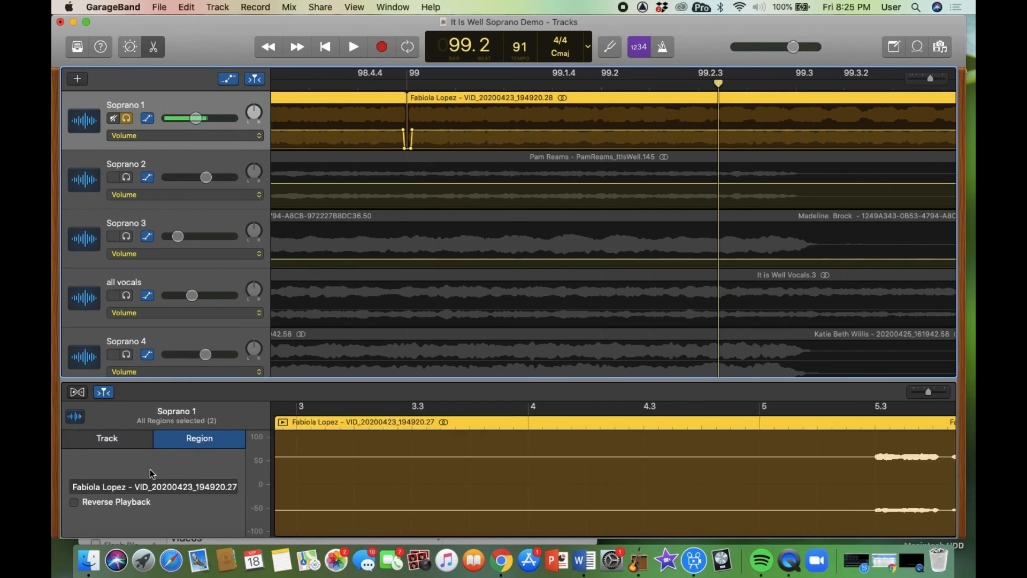
click(123, 439)
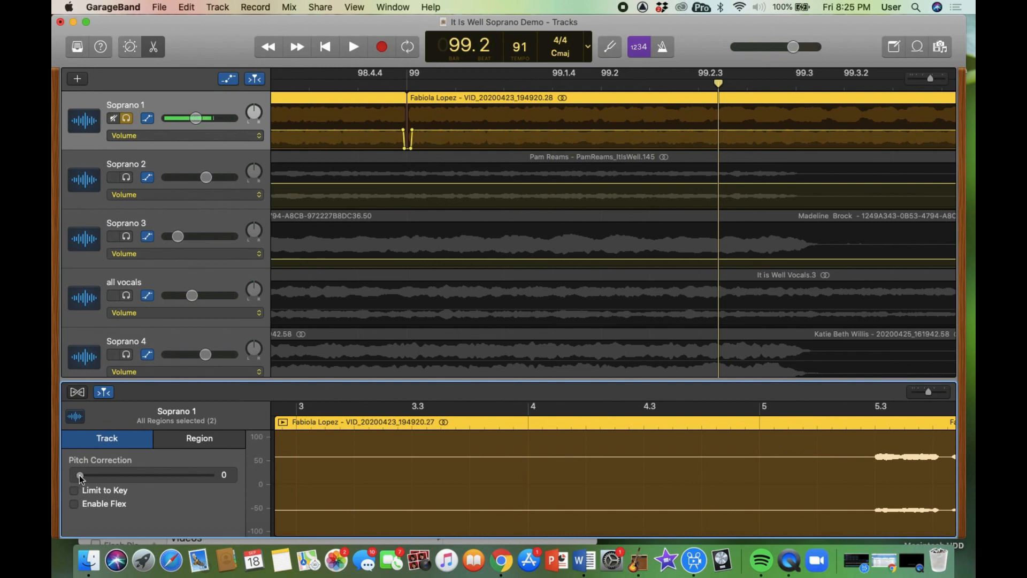
mouse_move(79, 475)
mouse_down()
mouse_move(156, 477)
mouse_move(75, 475)
mouse_up()
scroll(432, 323, left, 1)
scroll(432, 322, left, 10)
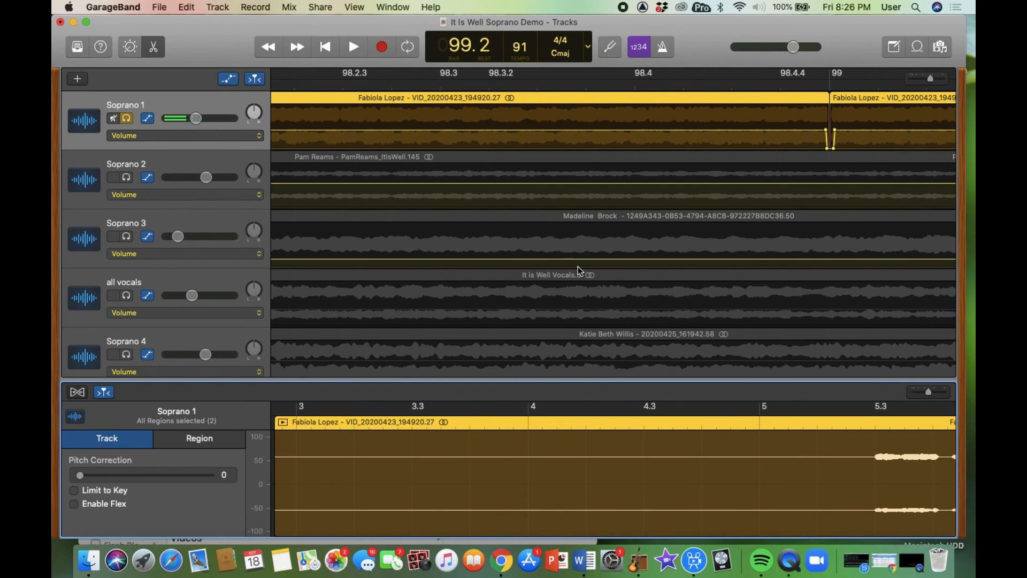
key(super+Left)
key(super+Left)
key(super+Left)
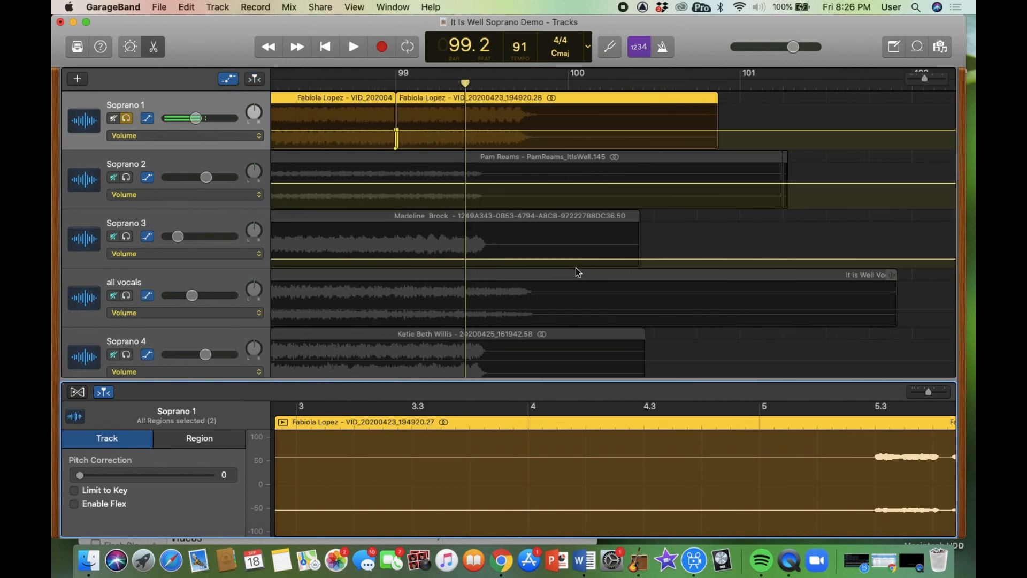
scroll(576, 268, left, 8)
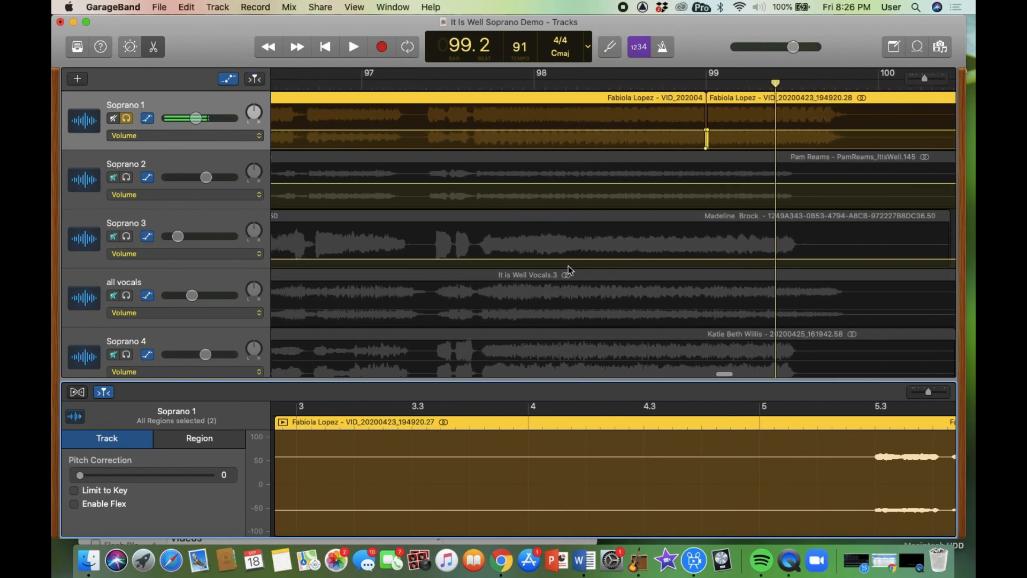